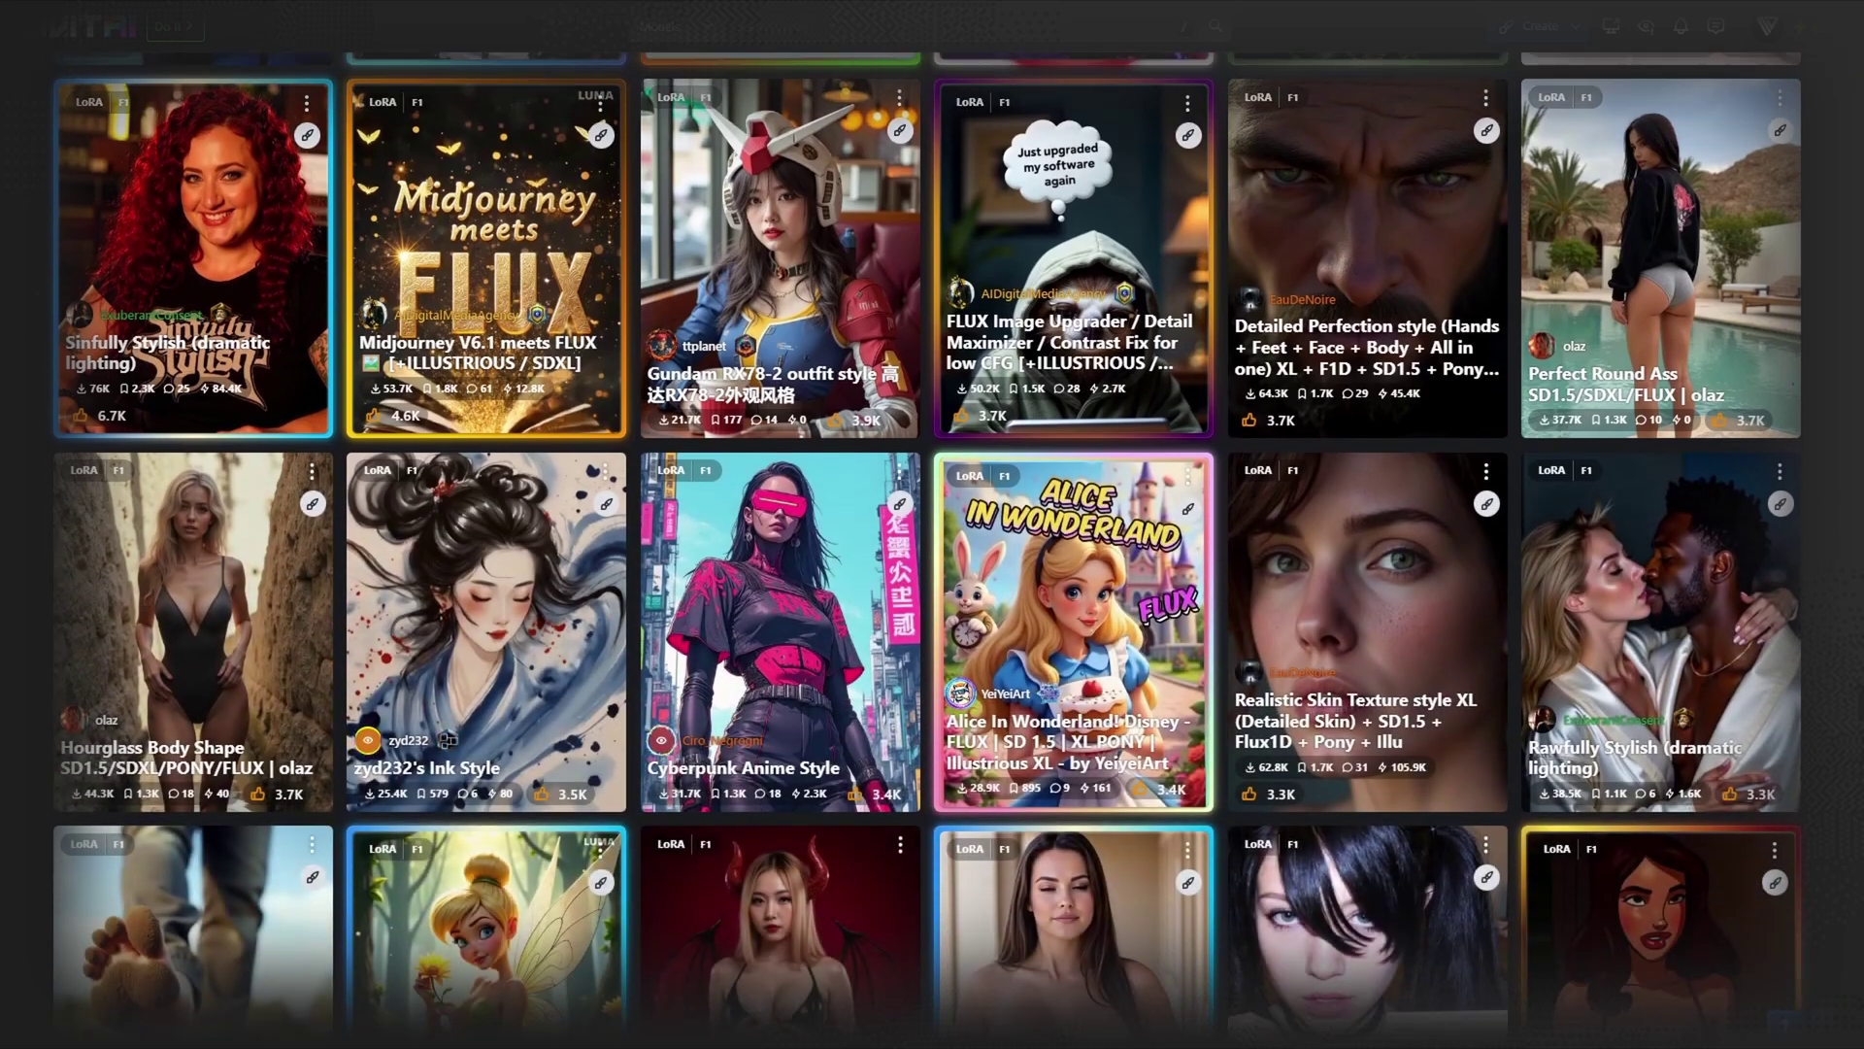
- Scroll the Next Diffusion tutorial down to section 4 and its Flux Dev FP8 LoRA workflow JSON link
scroll(928, 544, "down", 6)
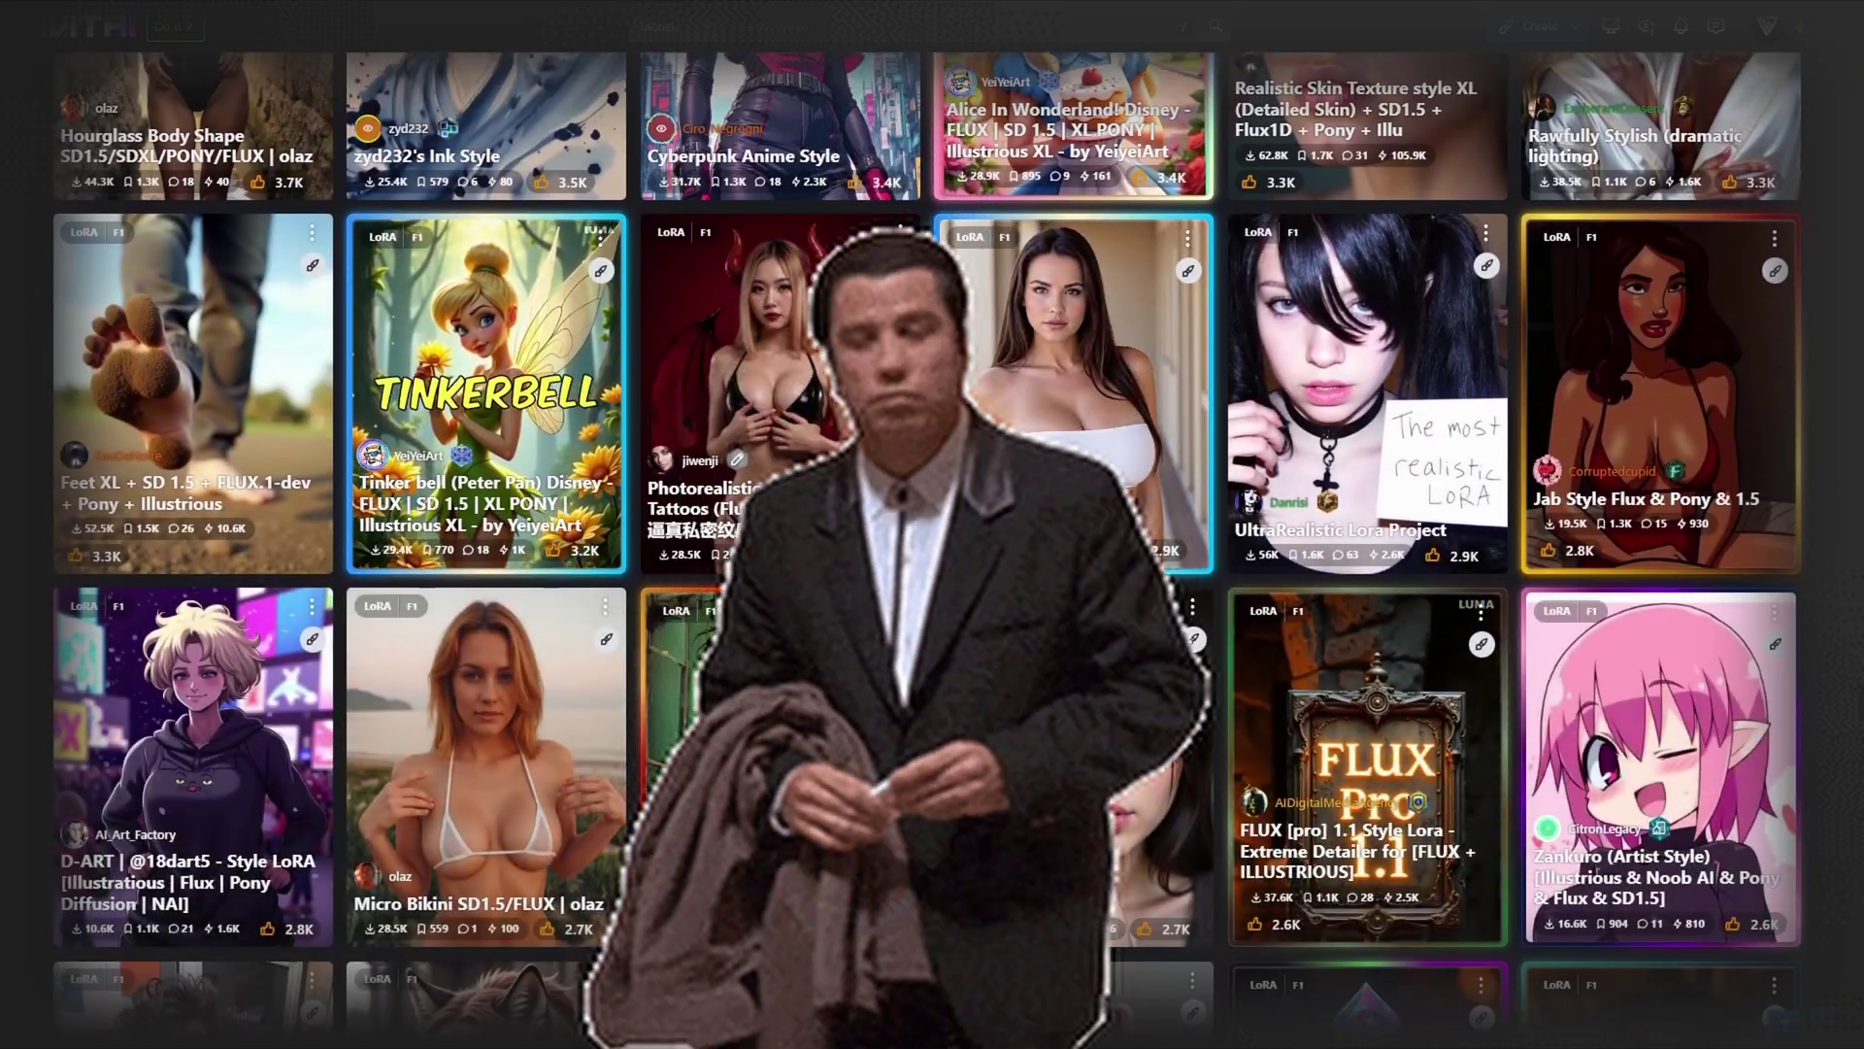
scroll(928, 544, "down", 8)
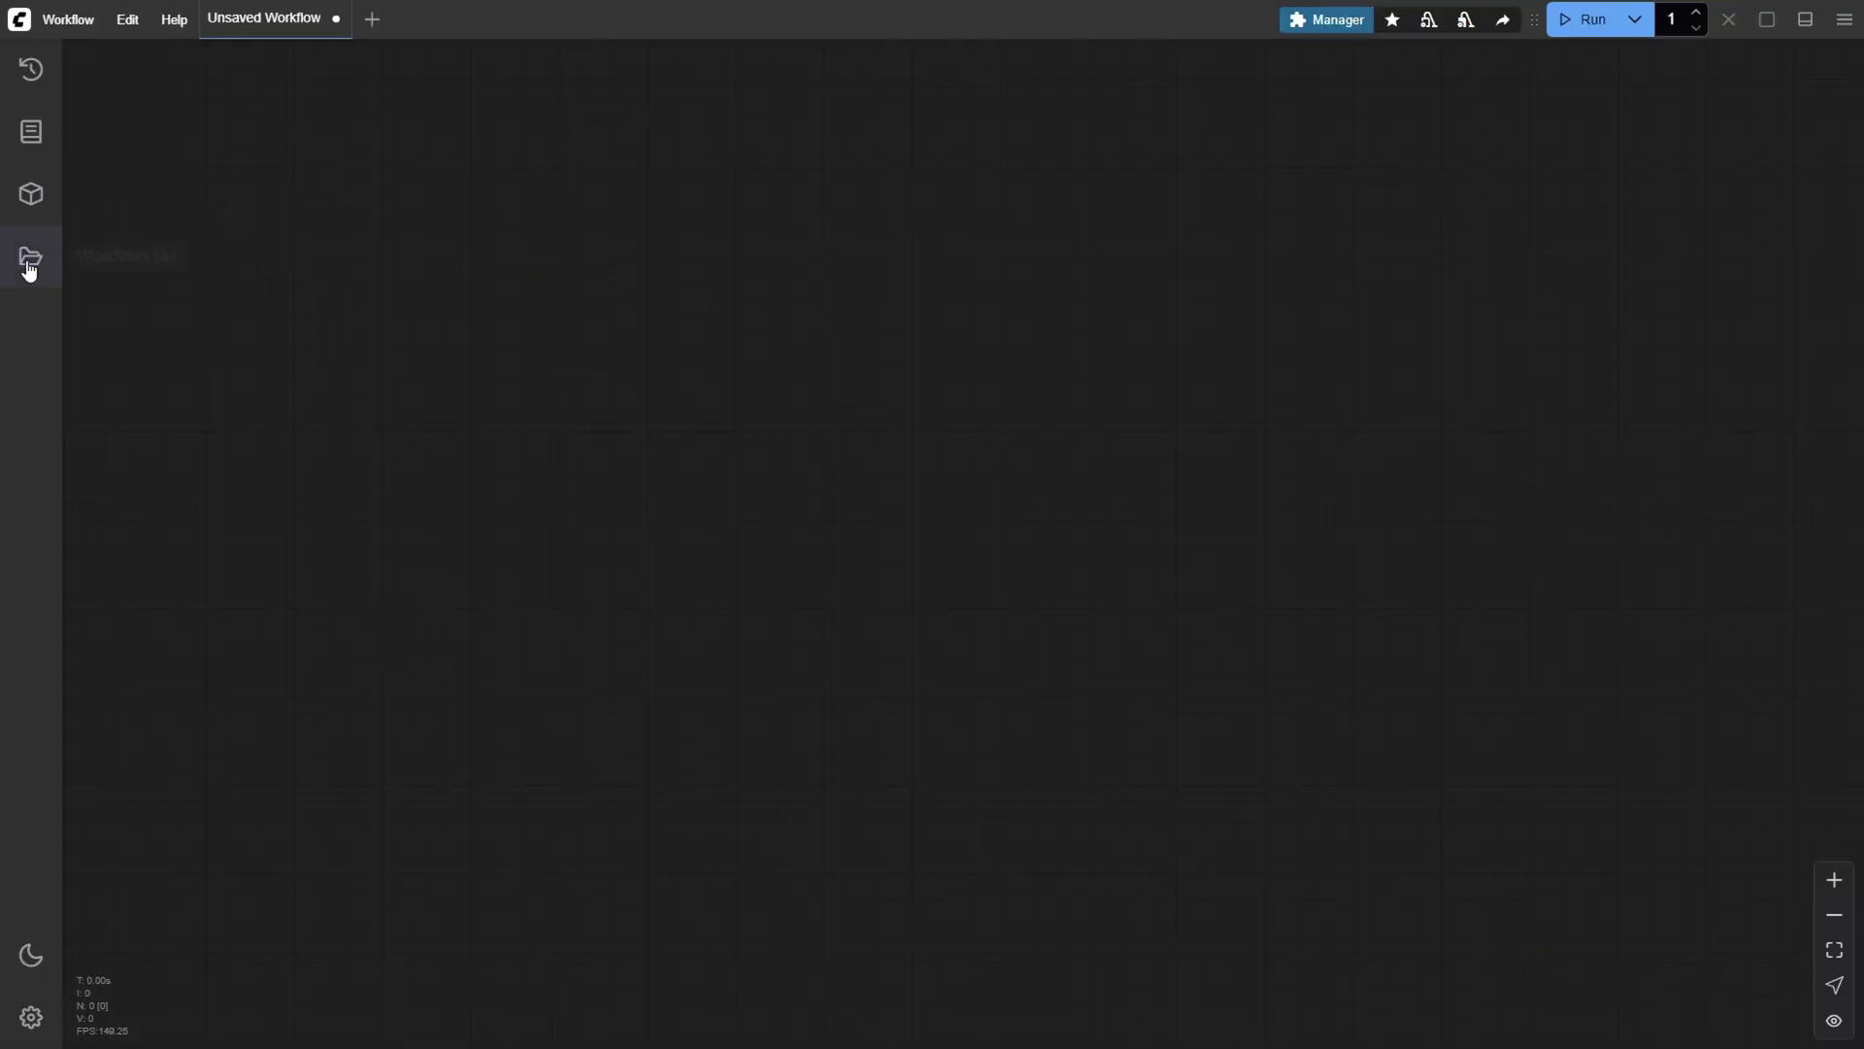
- Load flux-dev-fp8-lora.json from the workflows list, dismiss the missing-node warning, and frame the graph
left_click(23, 257)
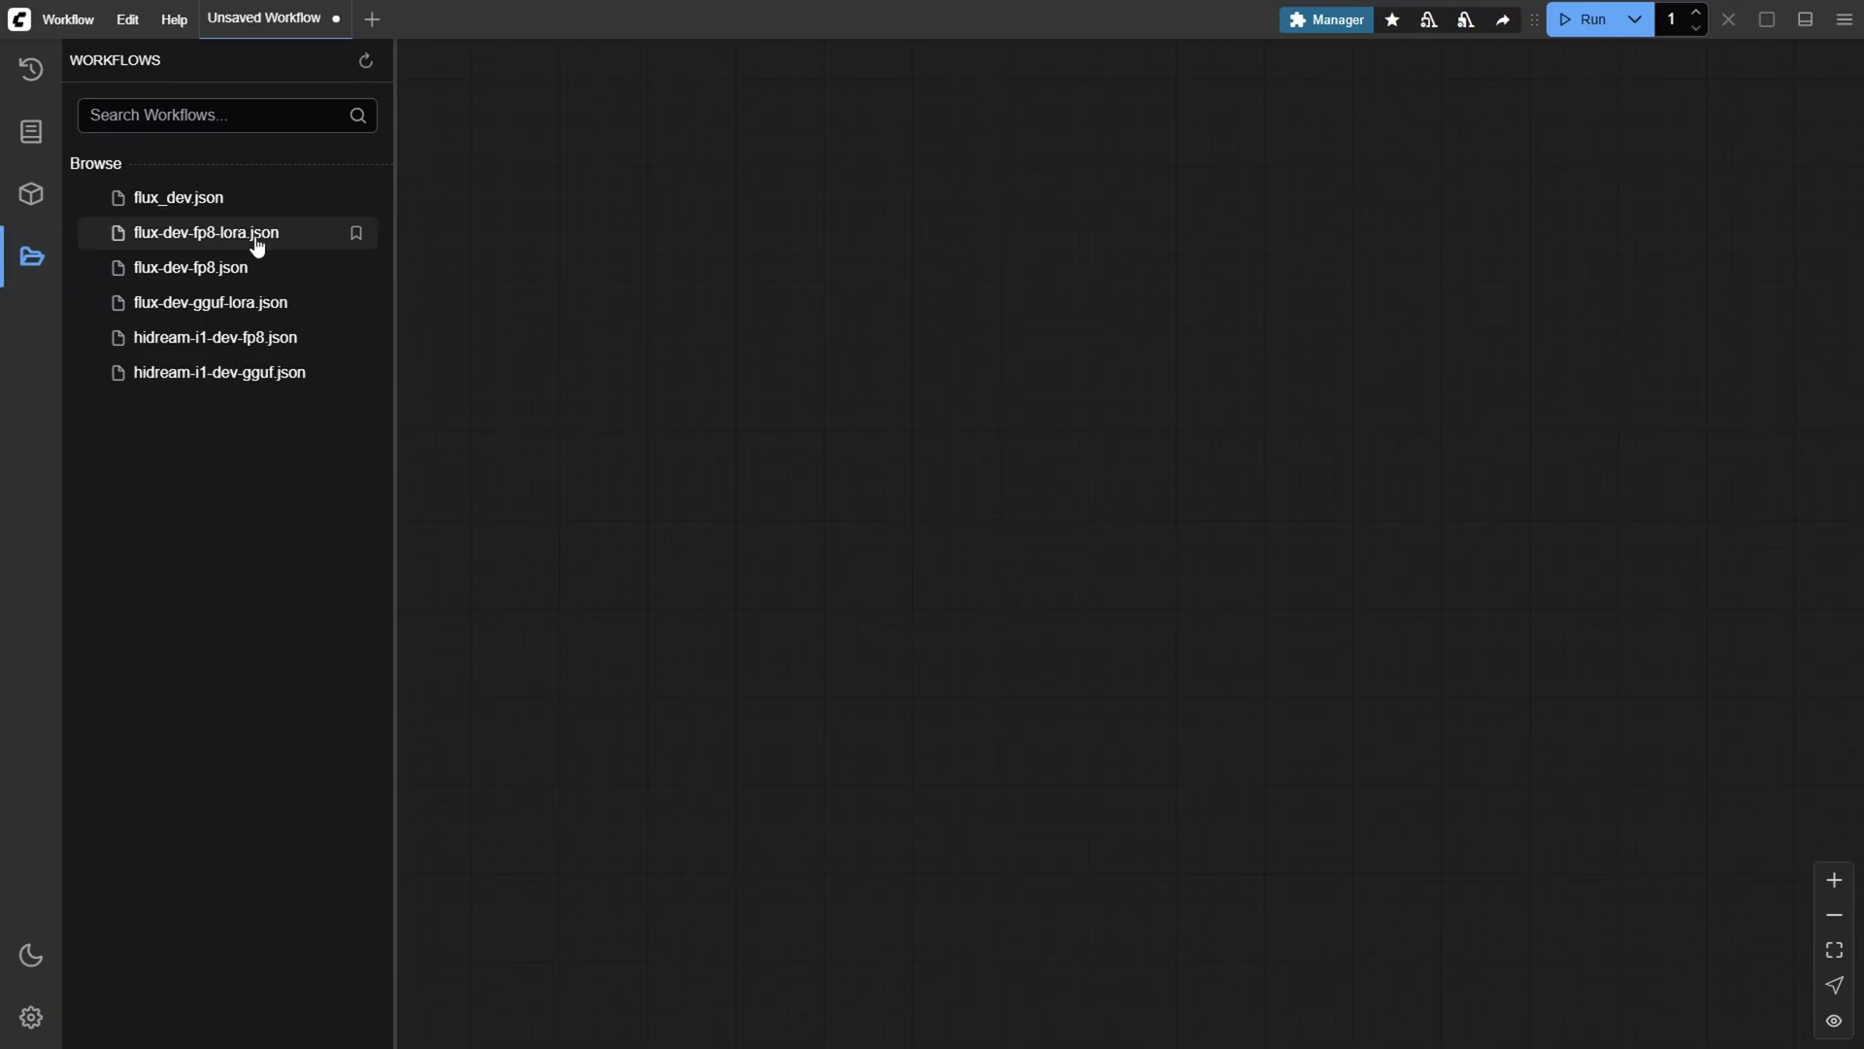
left_click(275, 243)
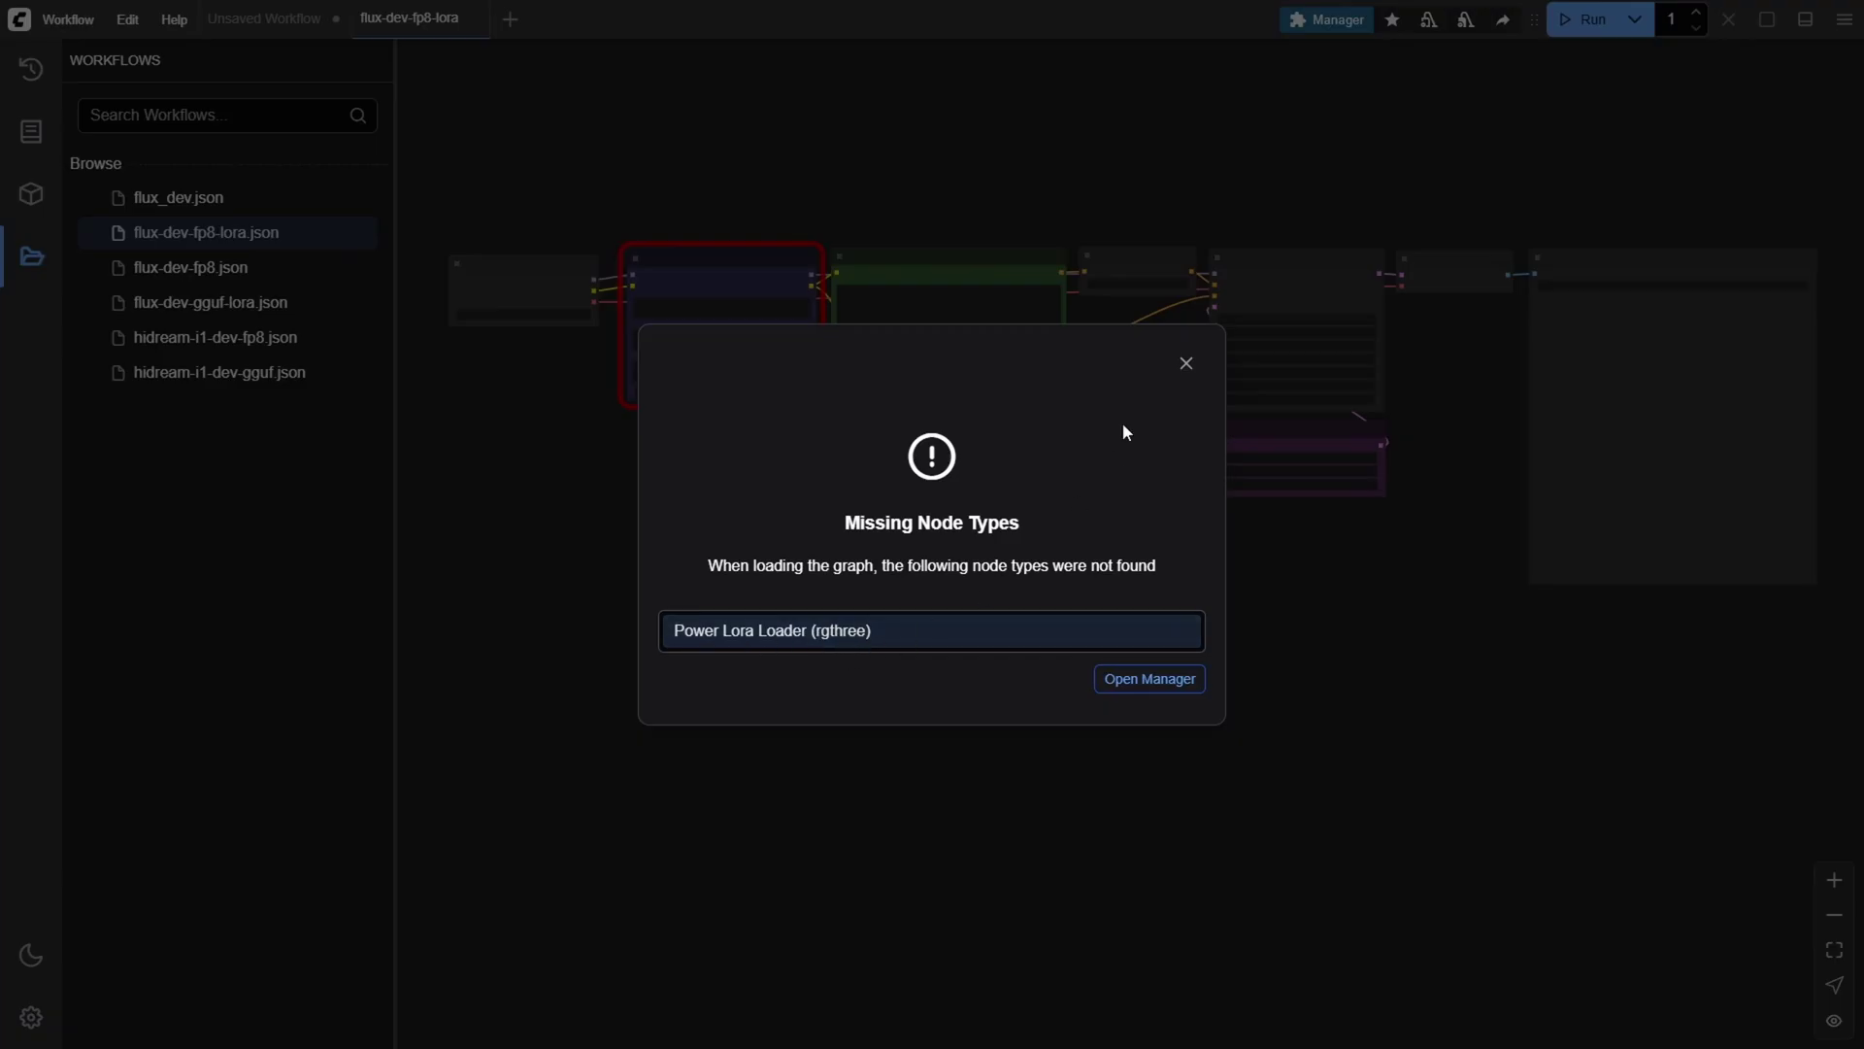
left_click(1187, 365)
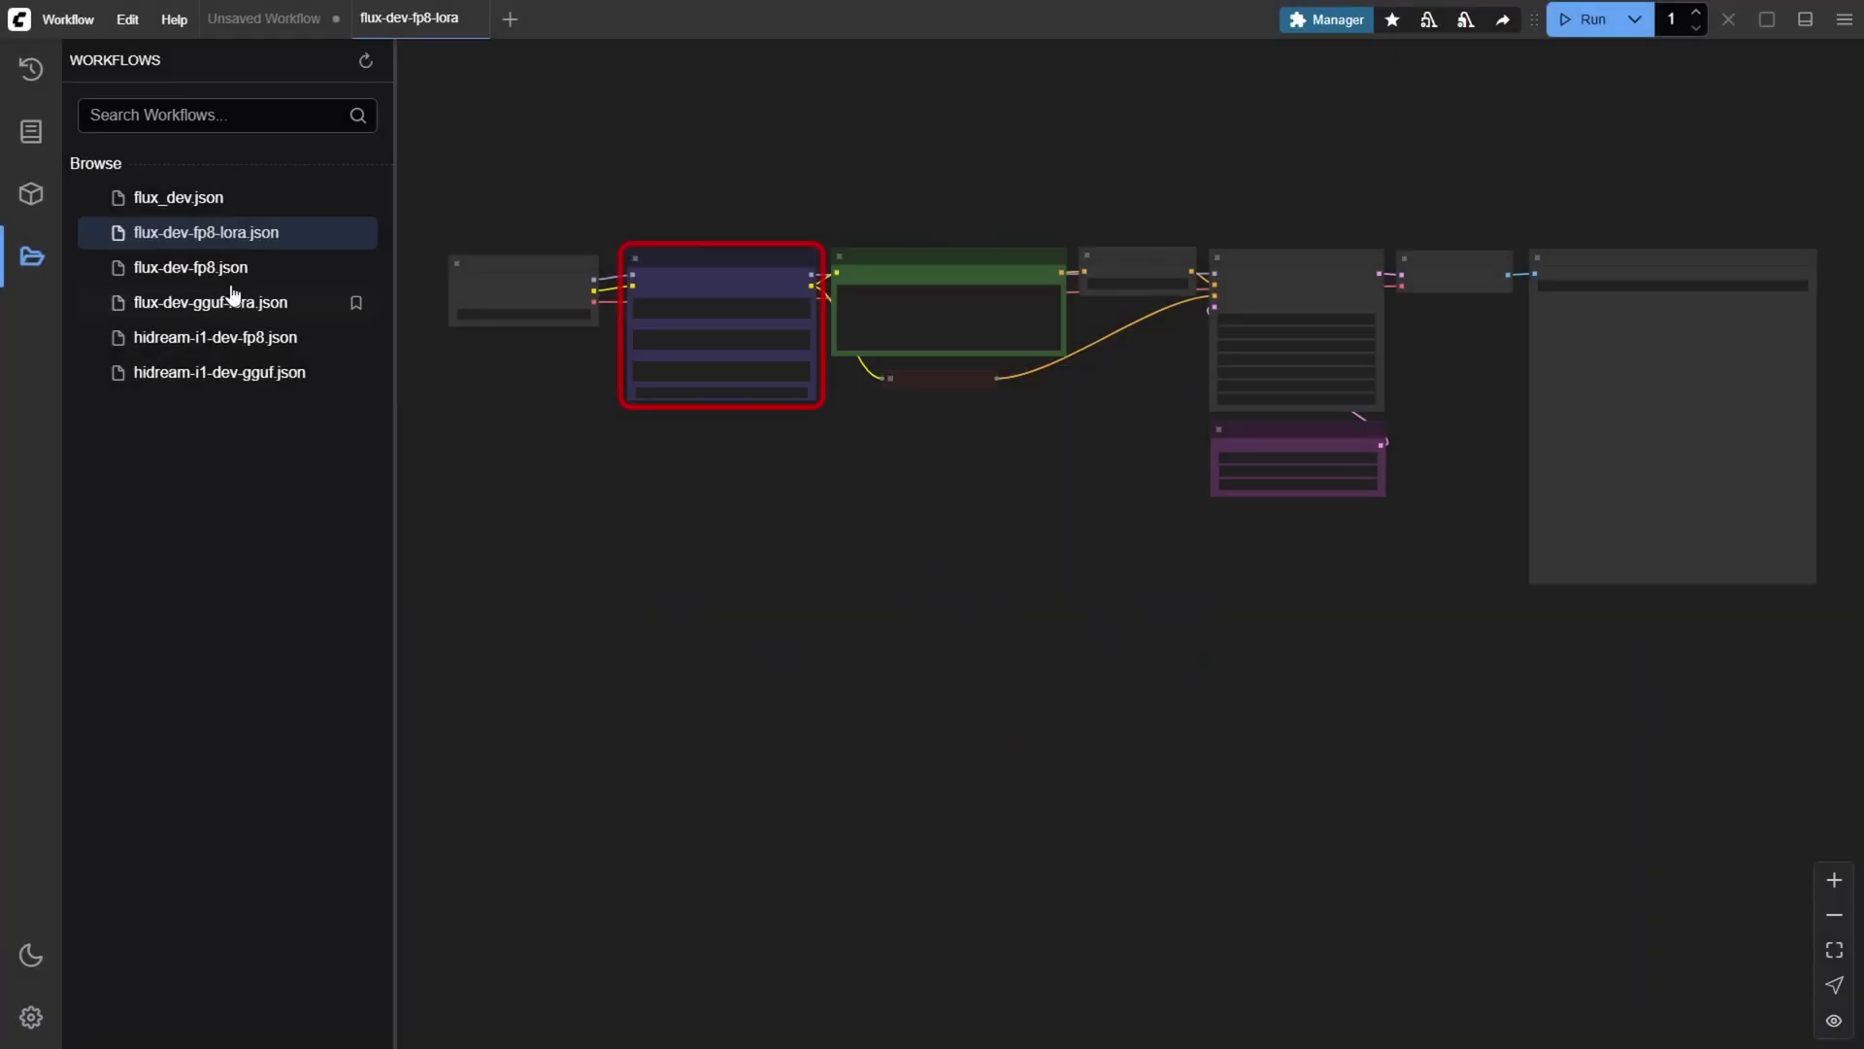
left_click(31, 256)
left_click_drag(1094, 595, 891, 641)
scroll(891, 641, "up", 1)
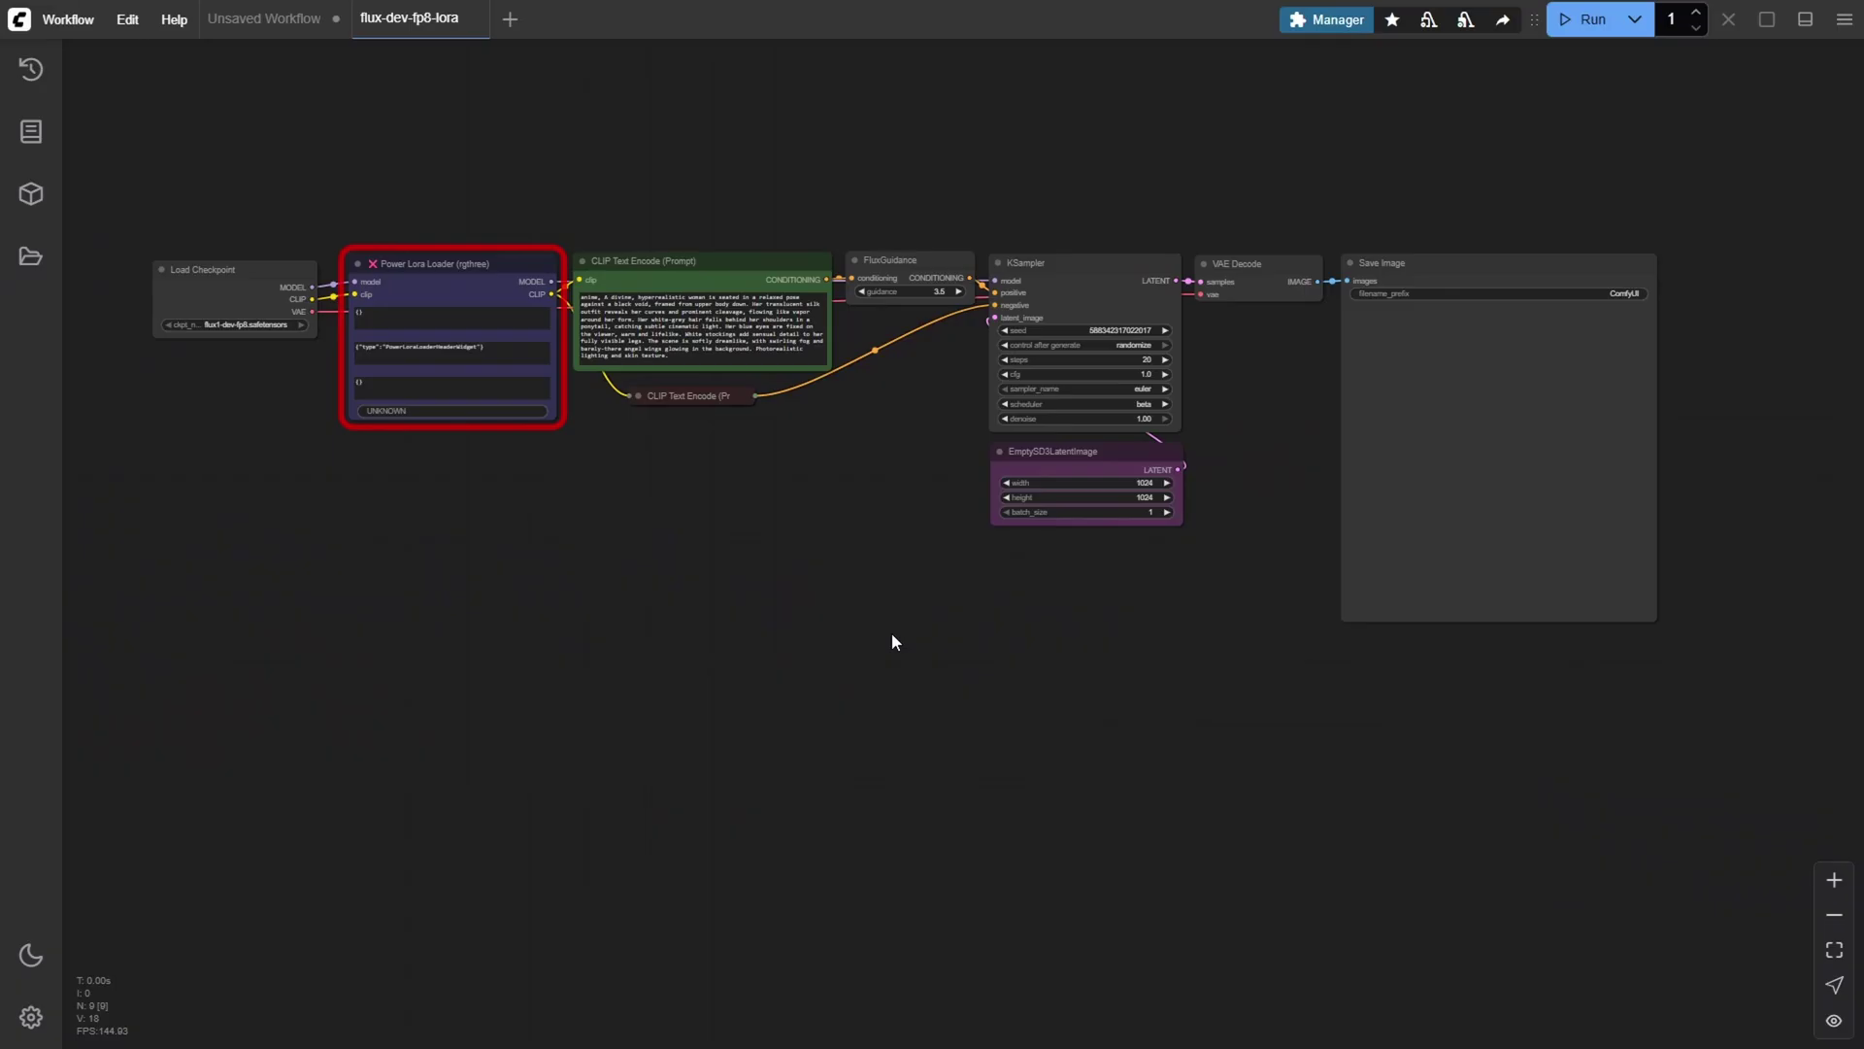
scroll(855, 637, "up", 2)
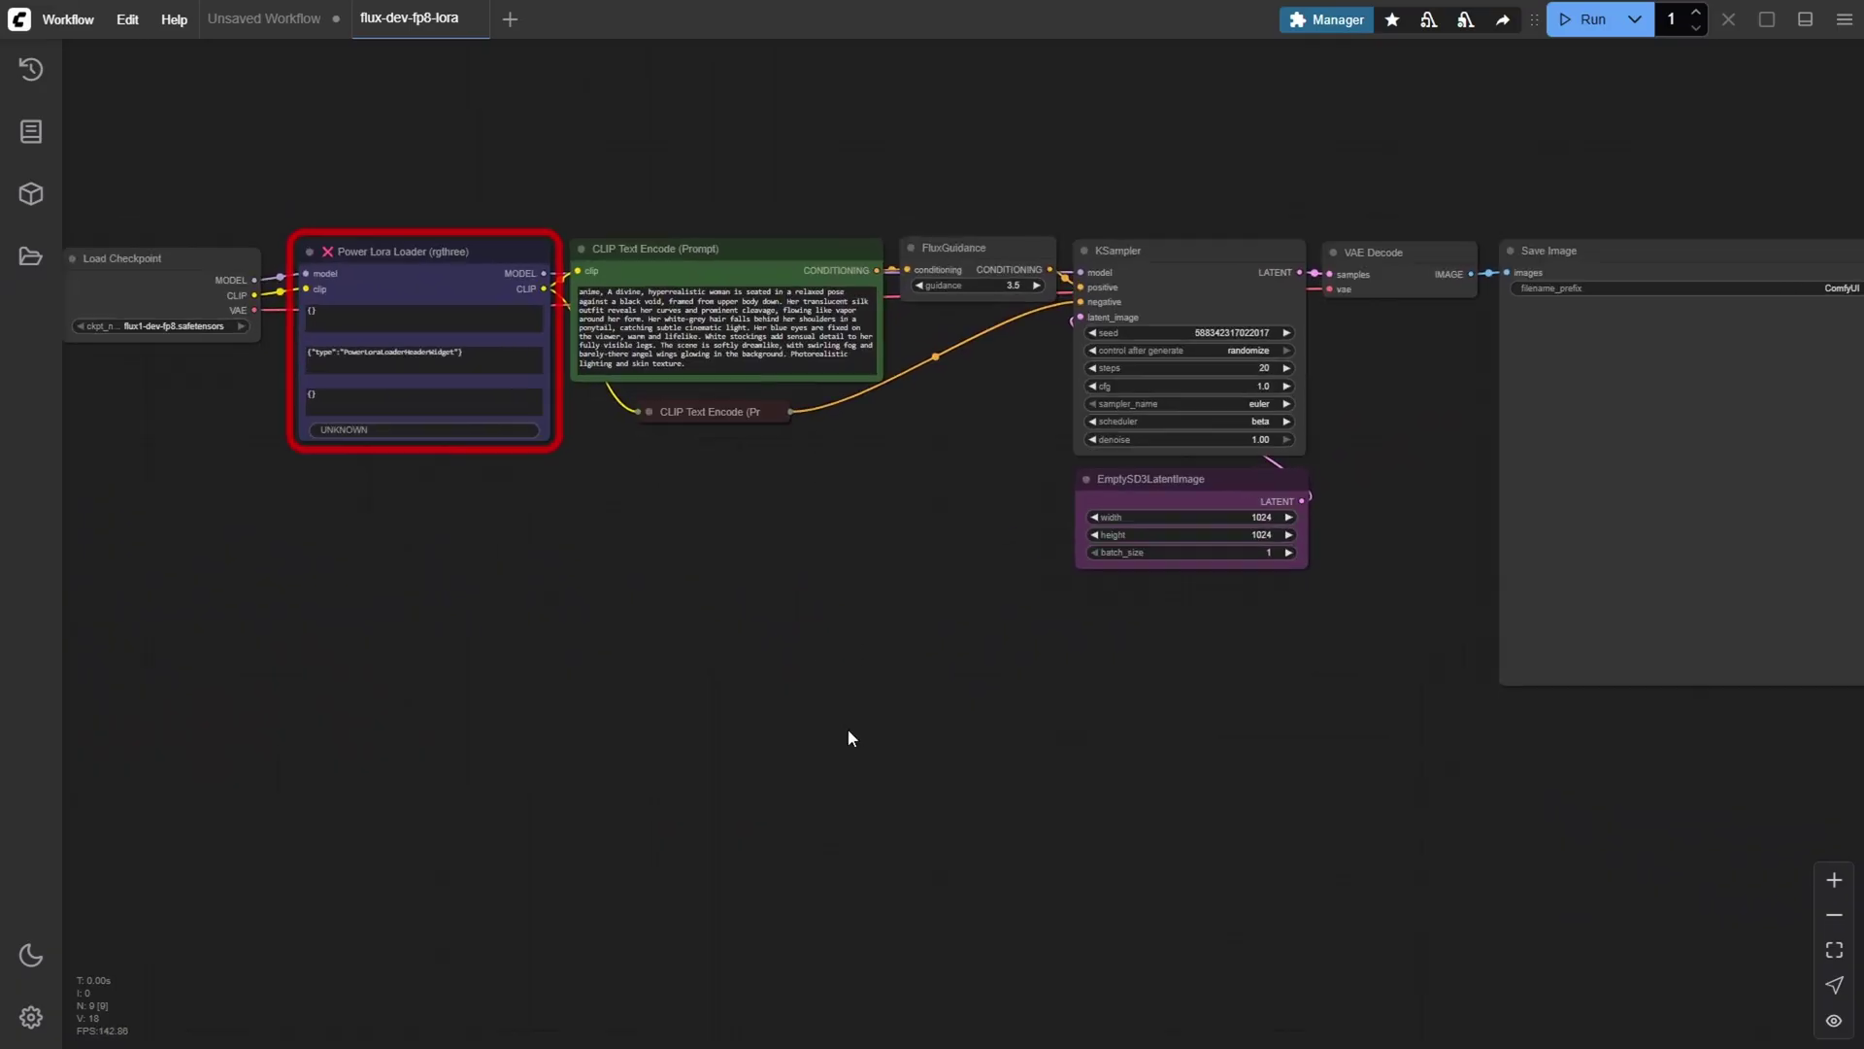
scroll(790, 706, "down", 1)
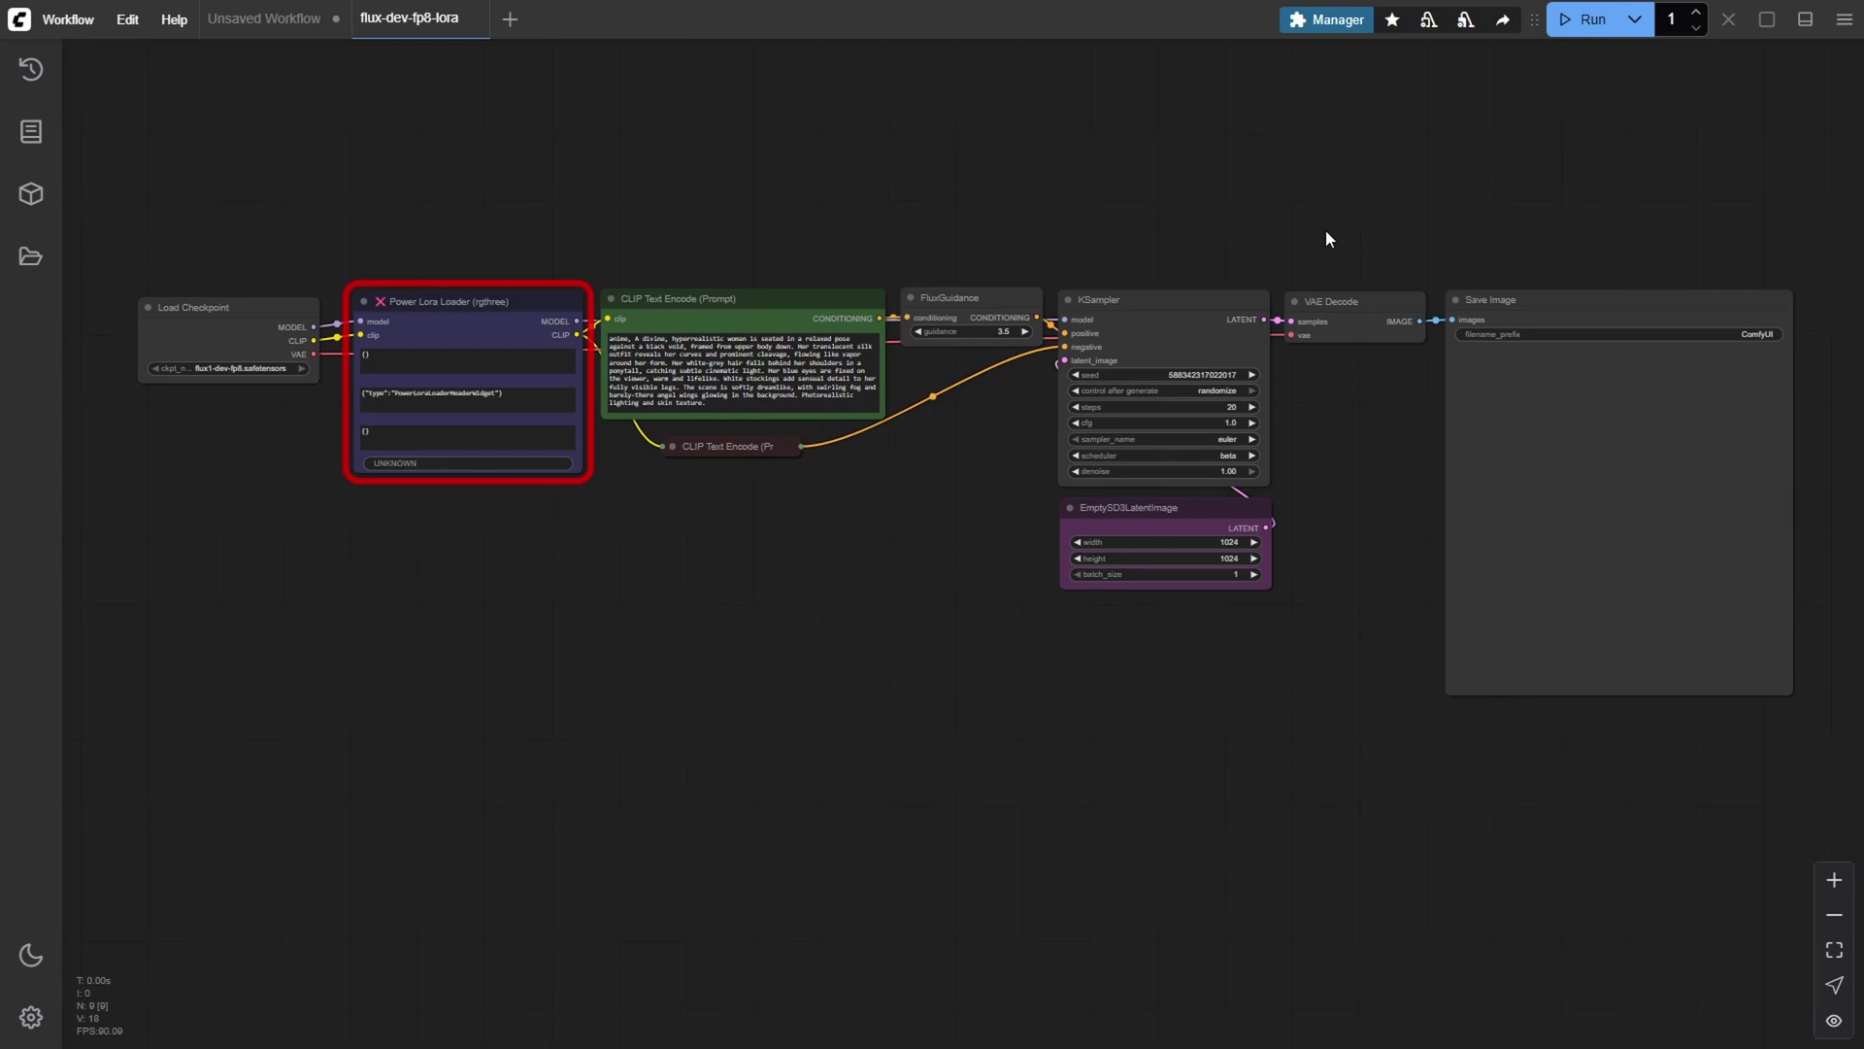
- Install the latest rgthree-comfy pack from the Manager's missing custom nodes list and reboot the server
left_click(1347, 21)
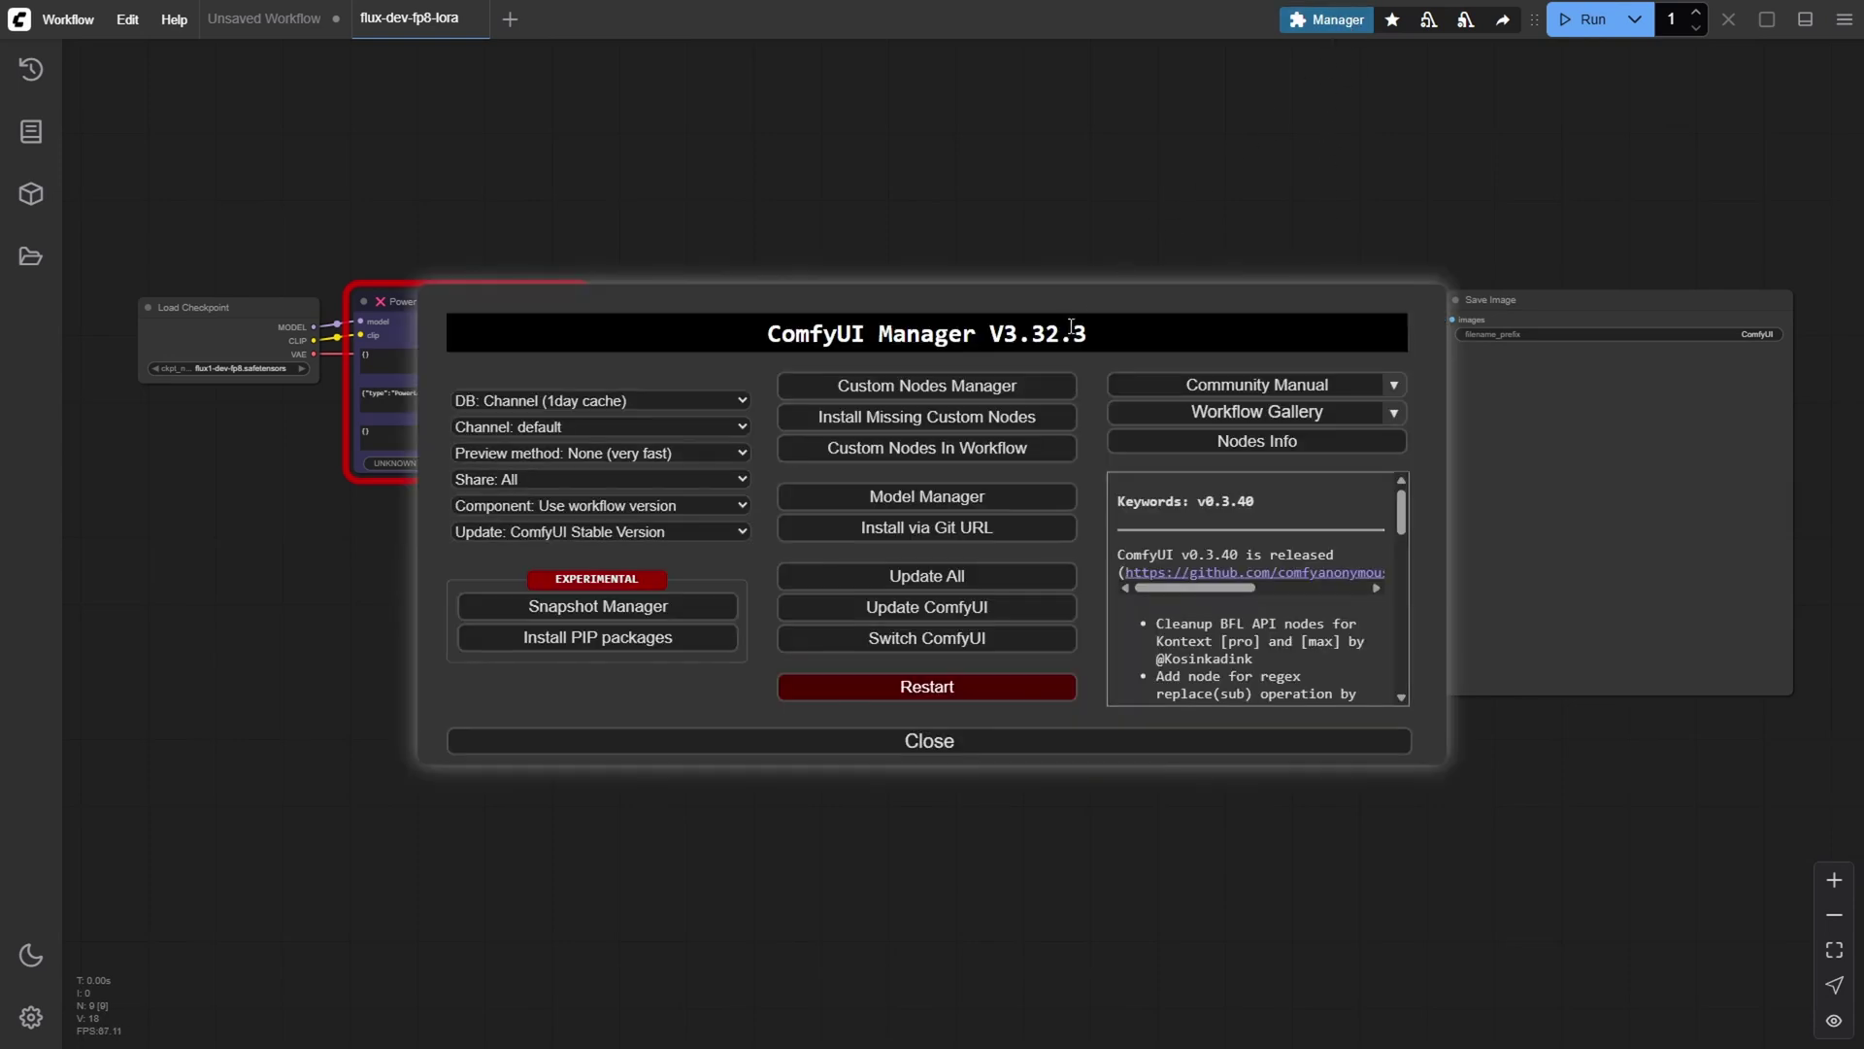
left_click(959, 419)
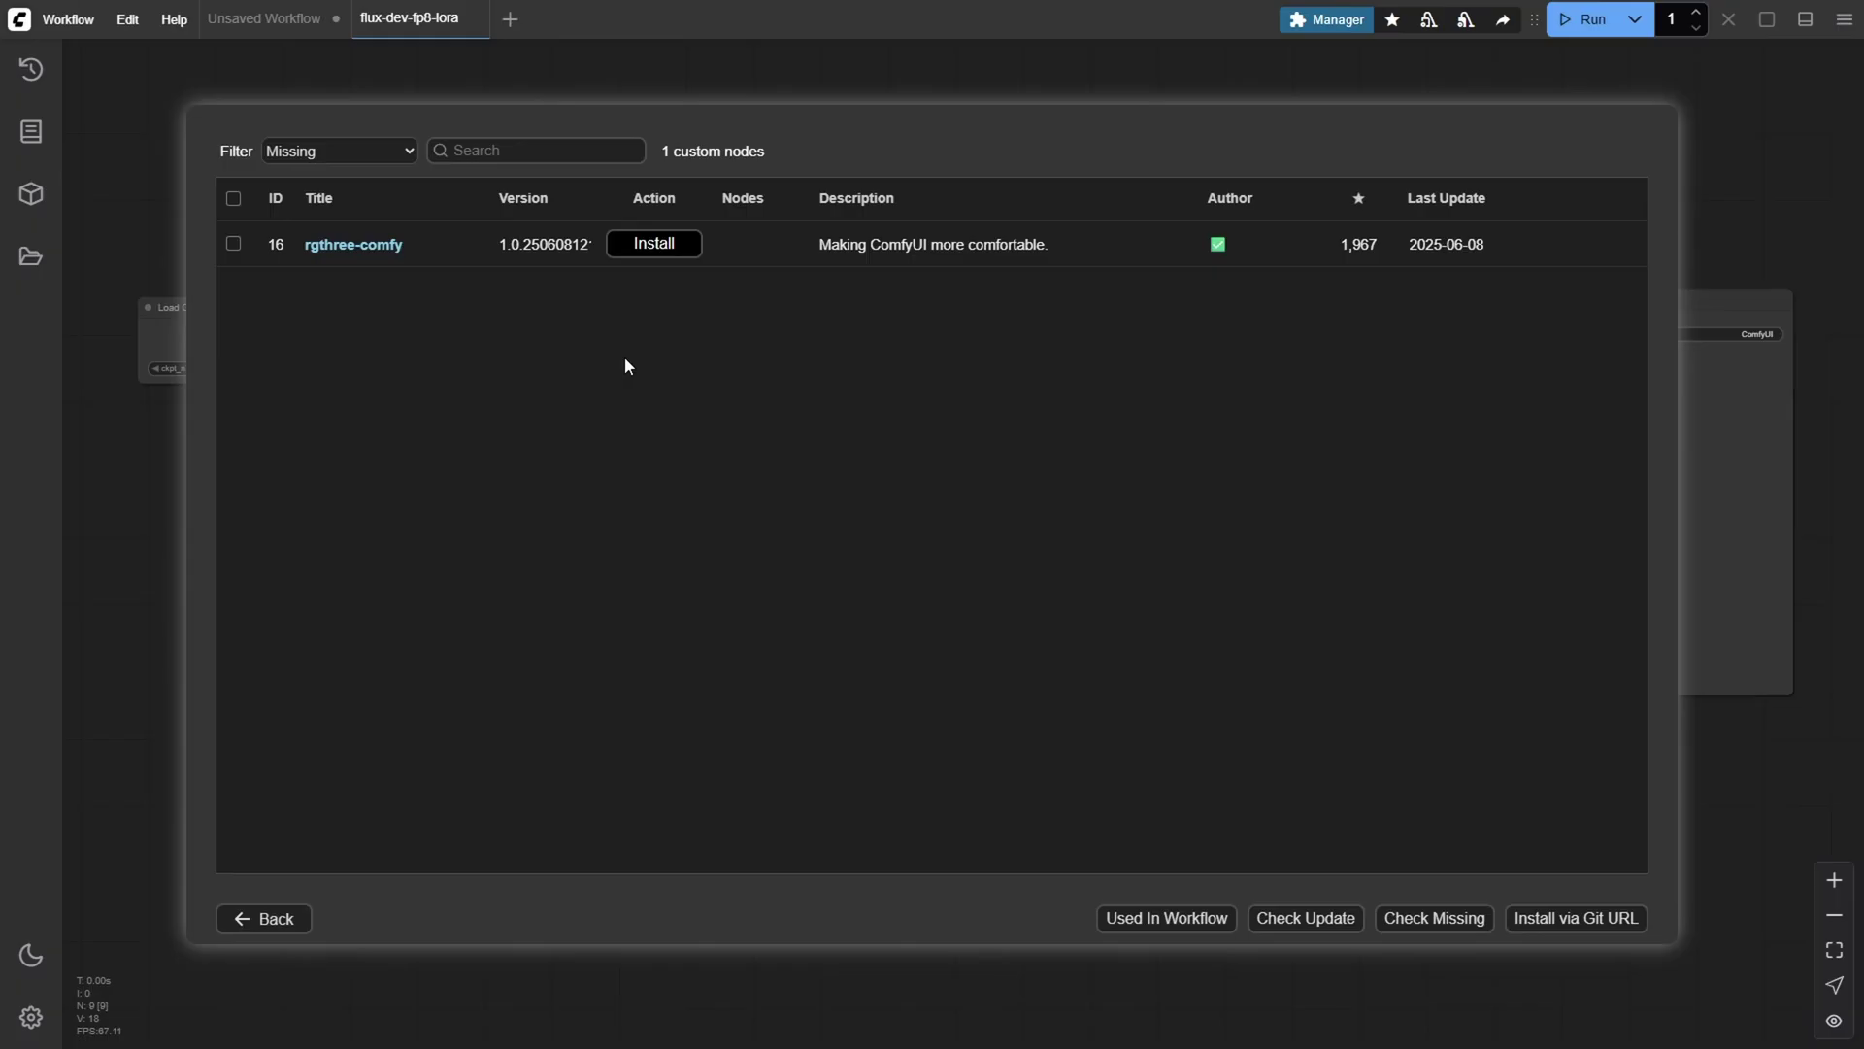
left_click(659, 250)
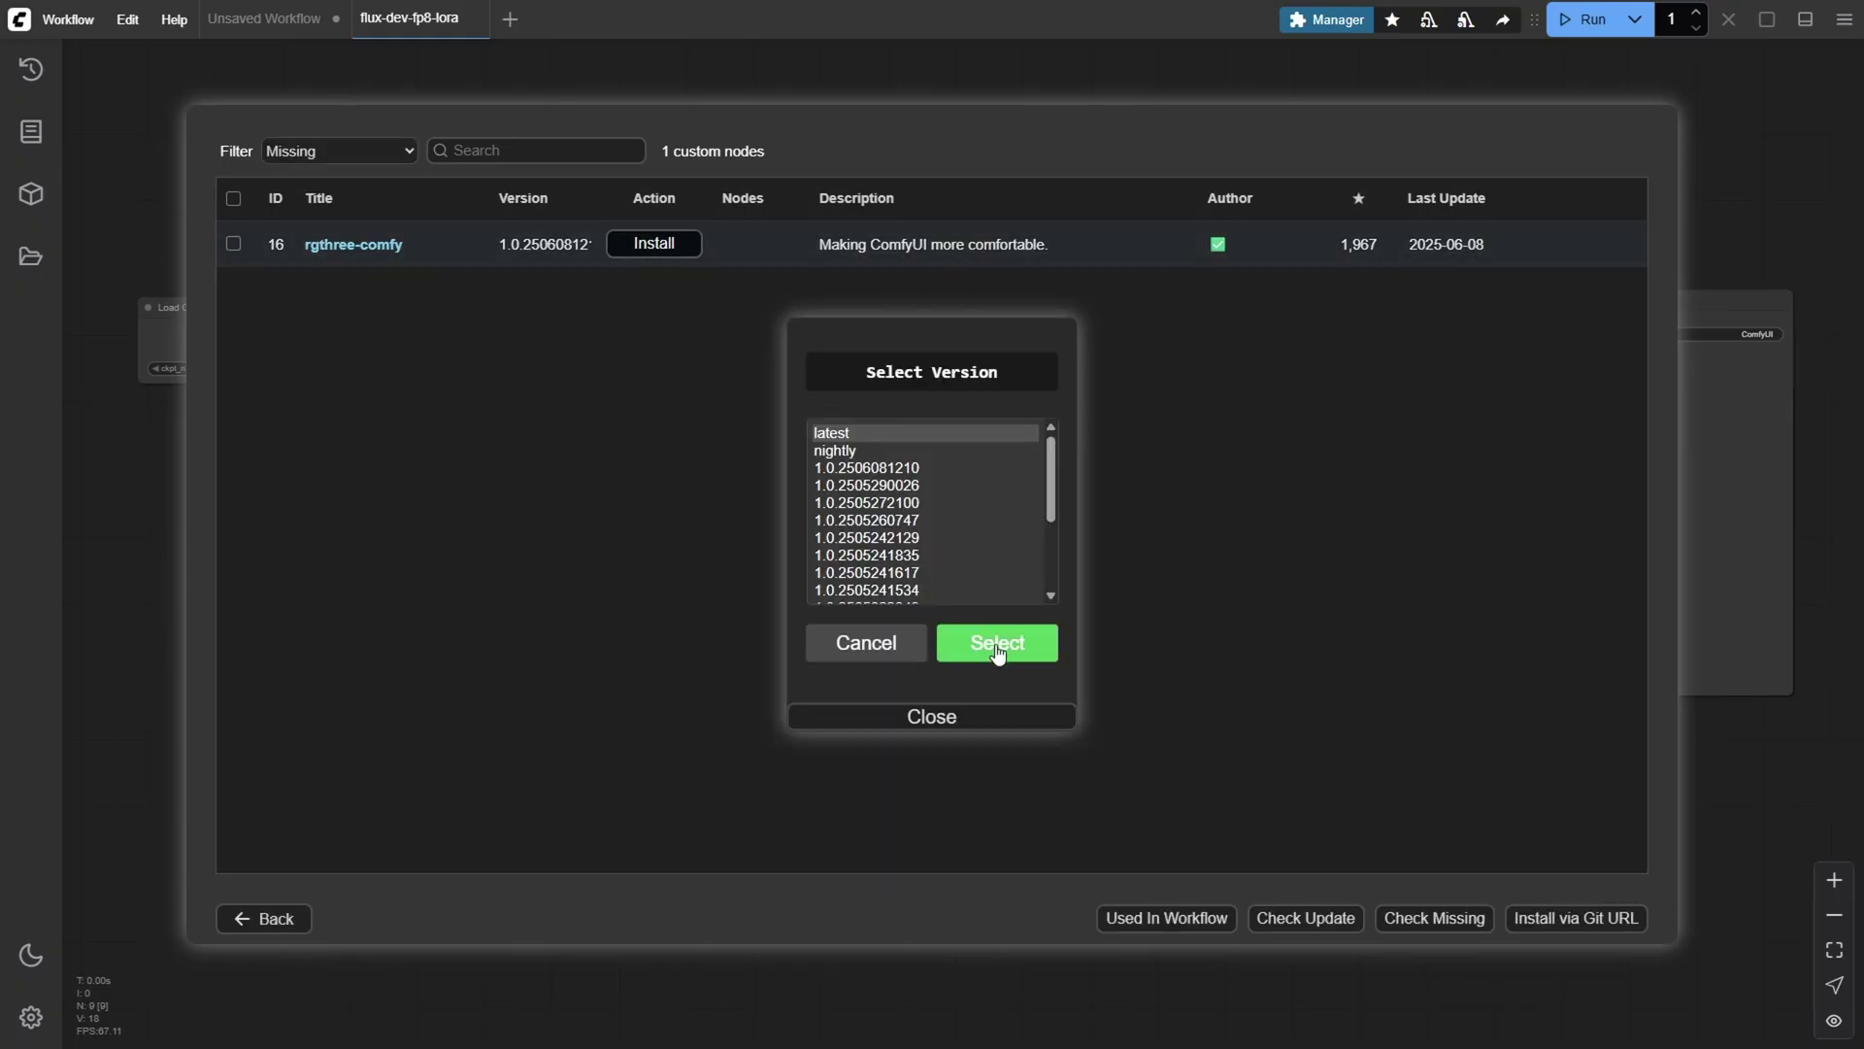
left_click(997, 644)
left_click(371, 919)
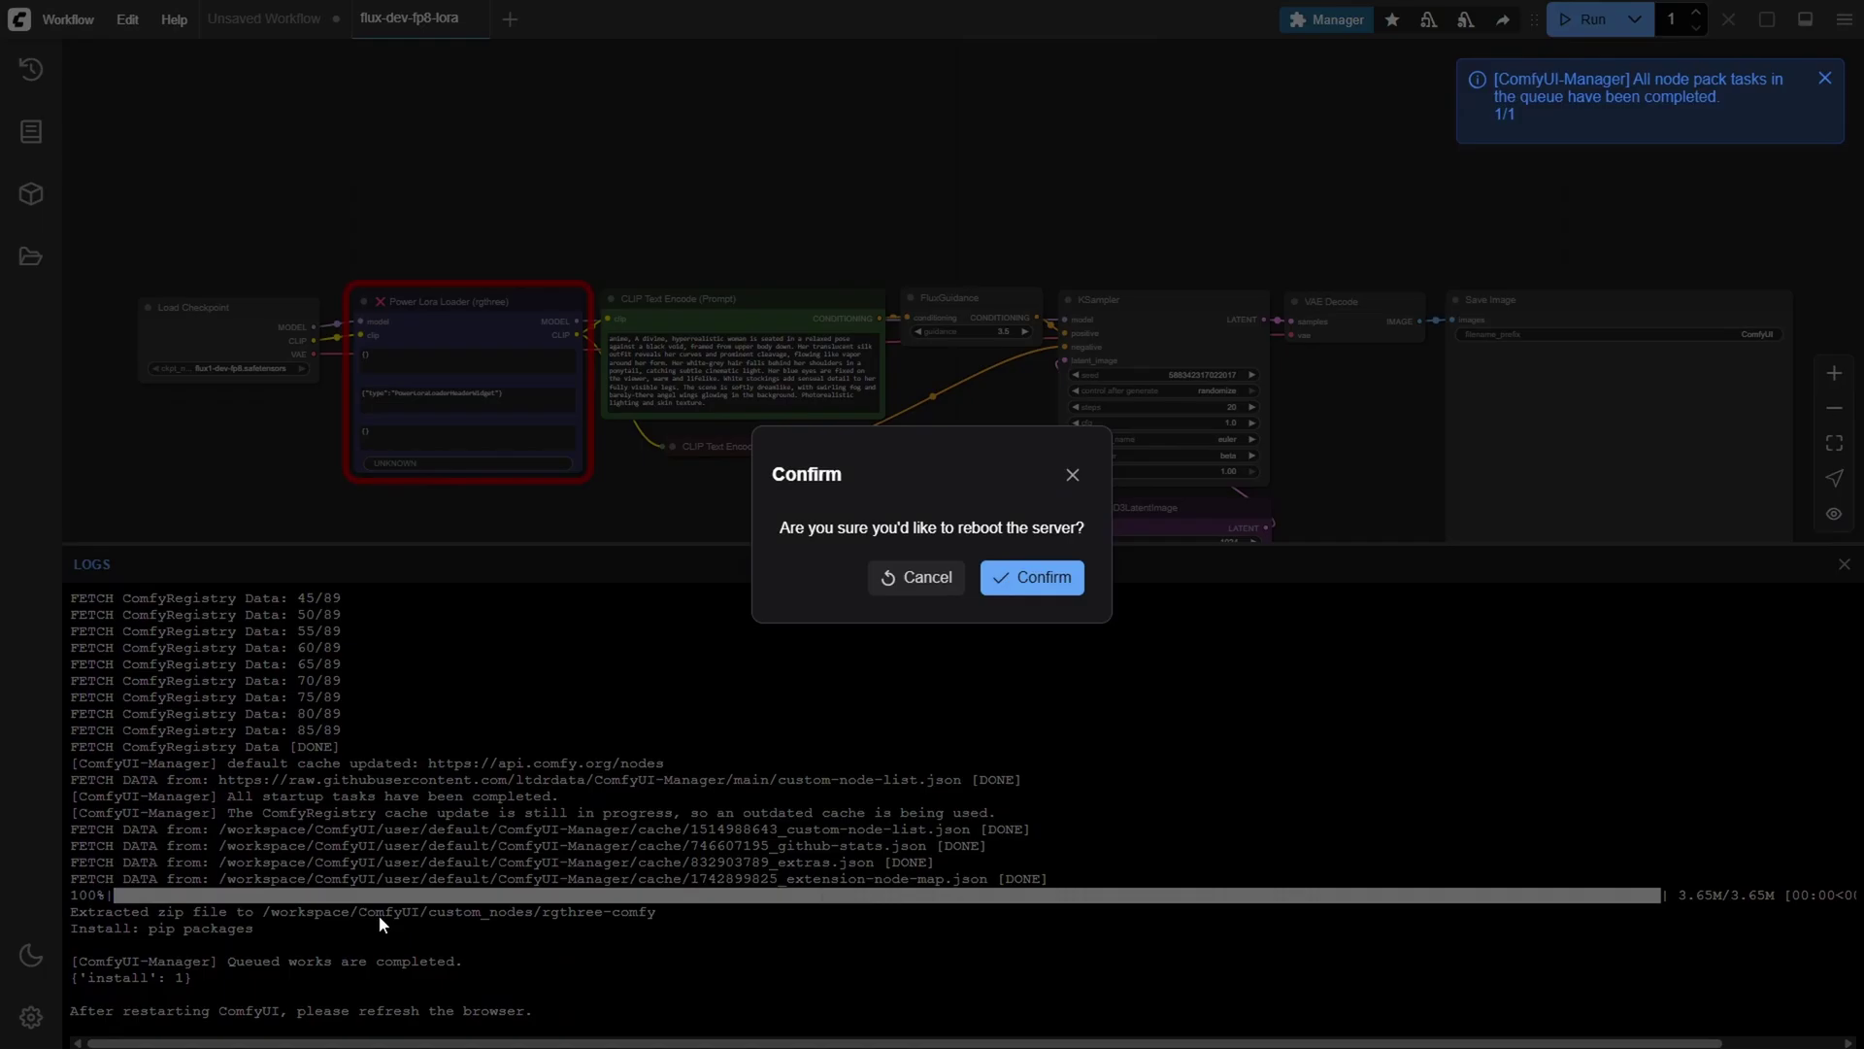
left_click(1049, 586)
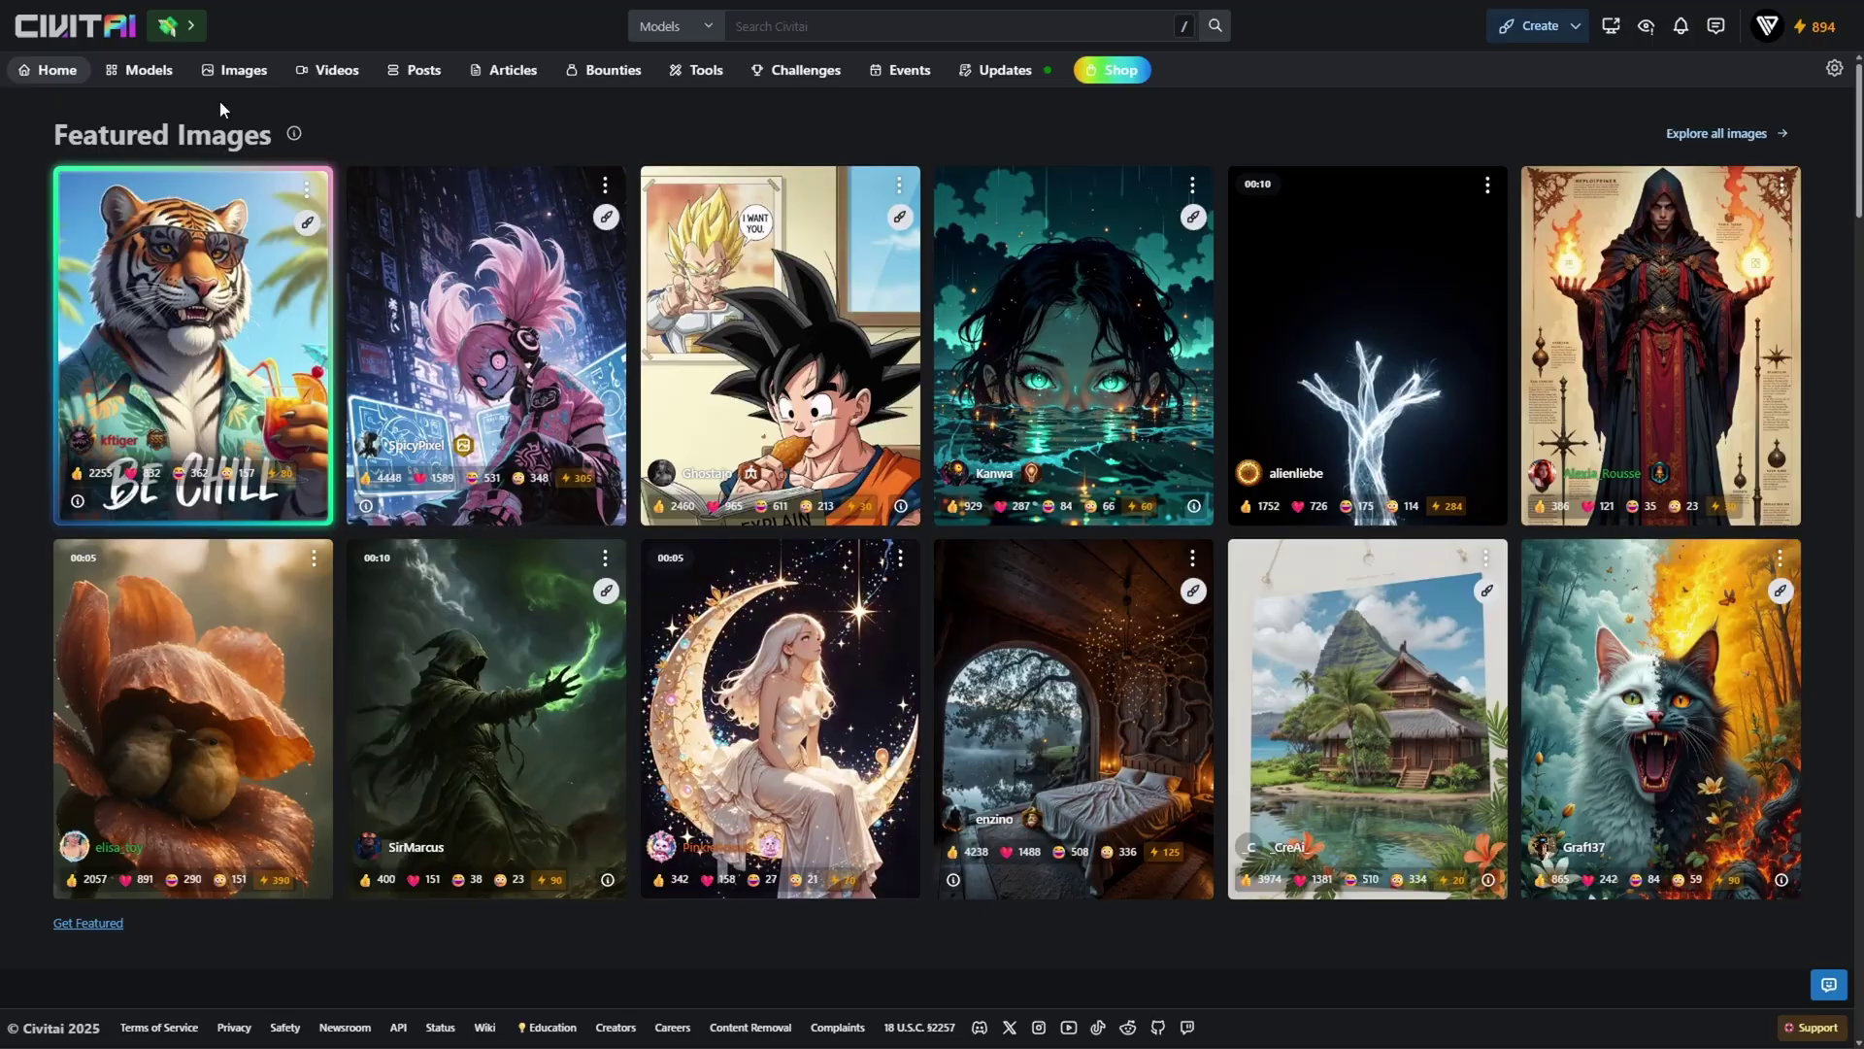
- Filter Civitai's Models listing to LoRA and Flux .1 D, then close the filter panel
left_click(148, 70)
left_click(1825, 76)
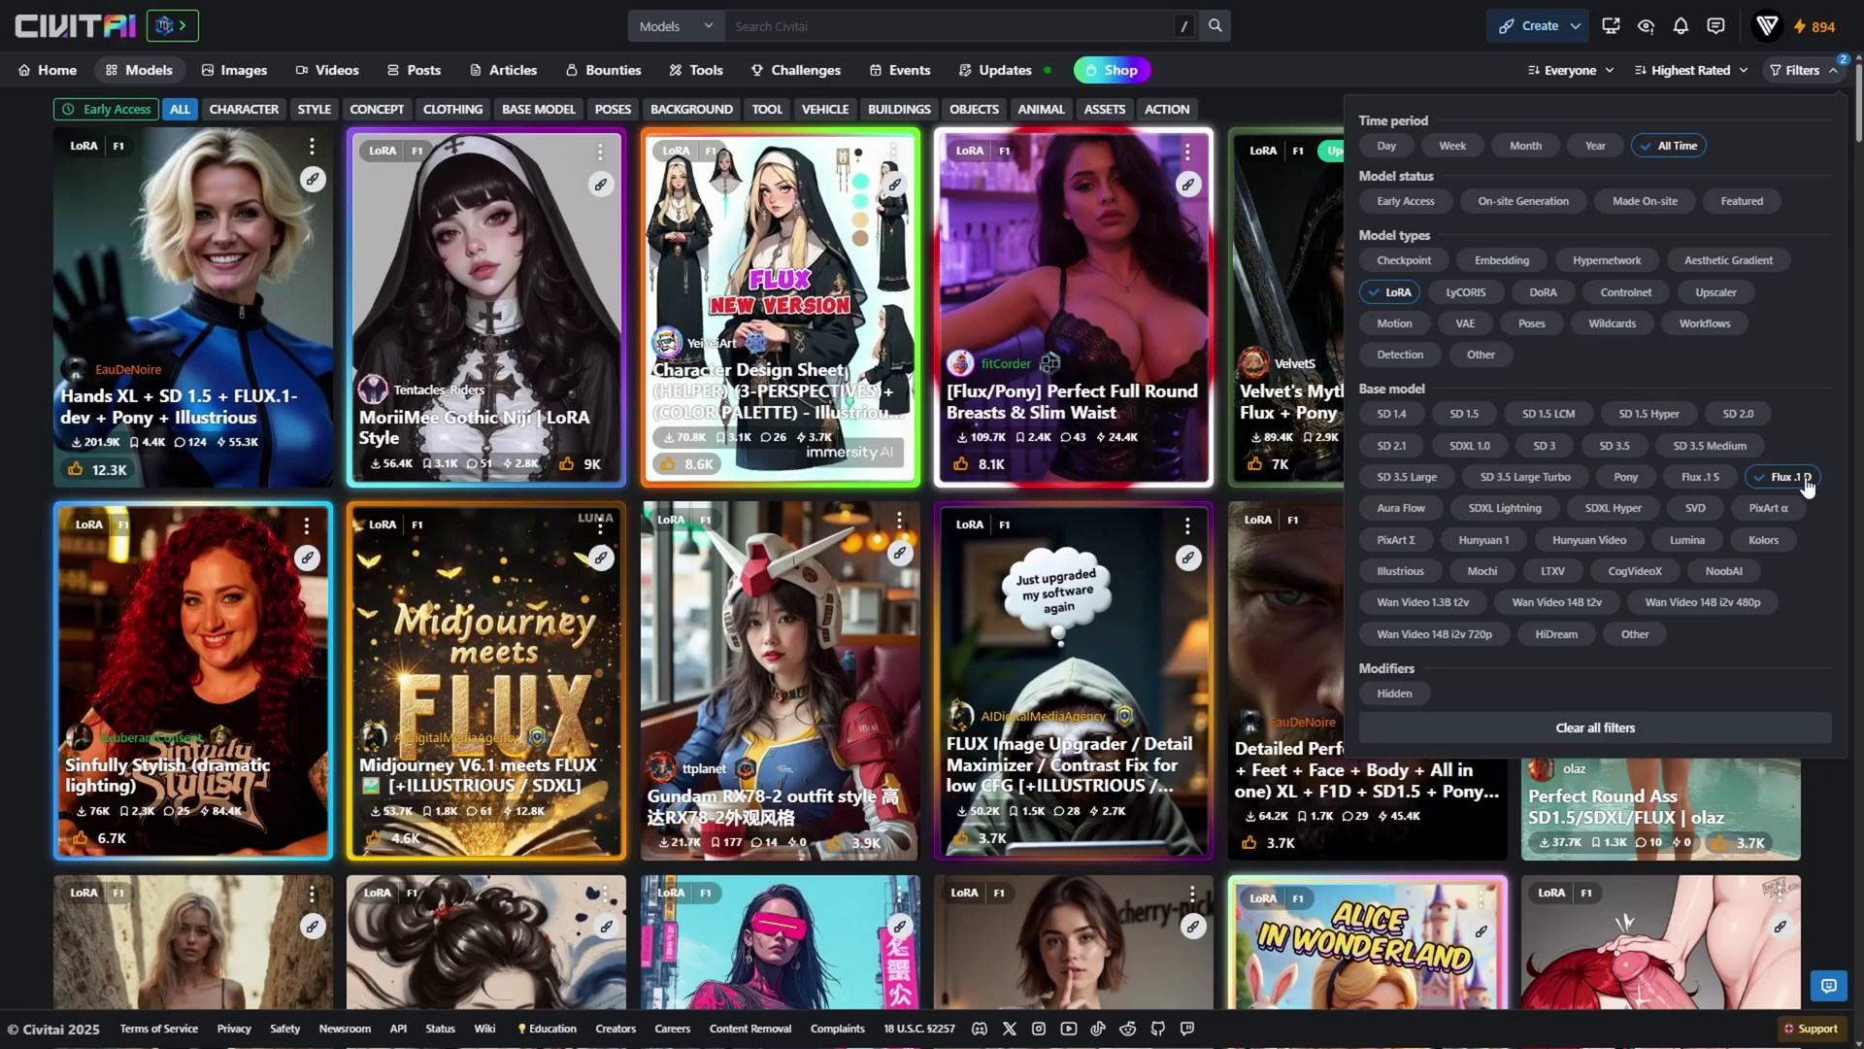
left_click(1285, 103)
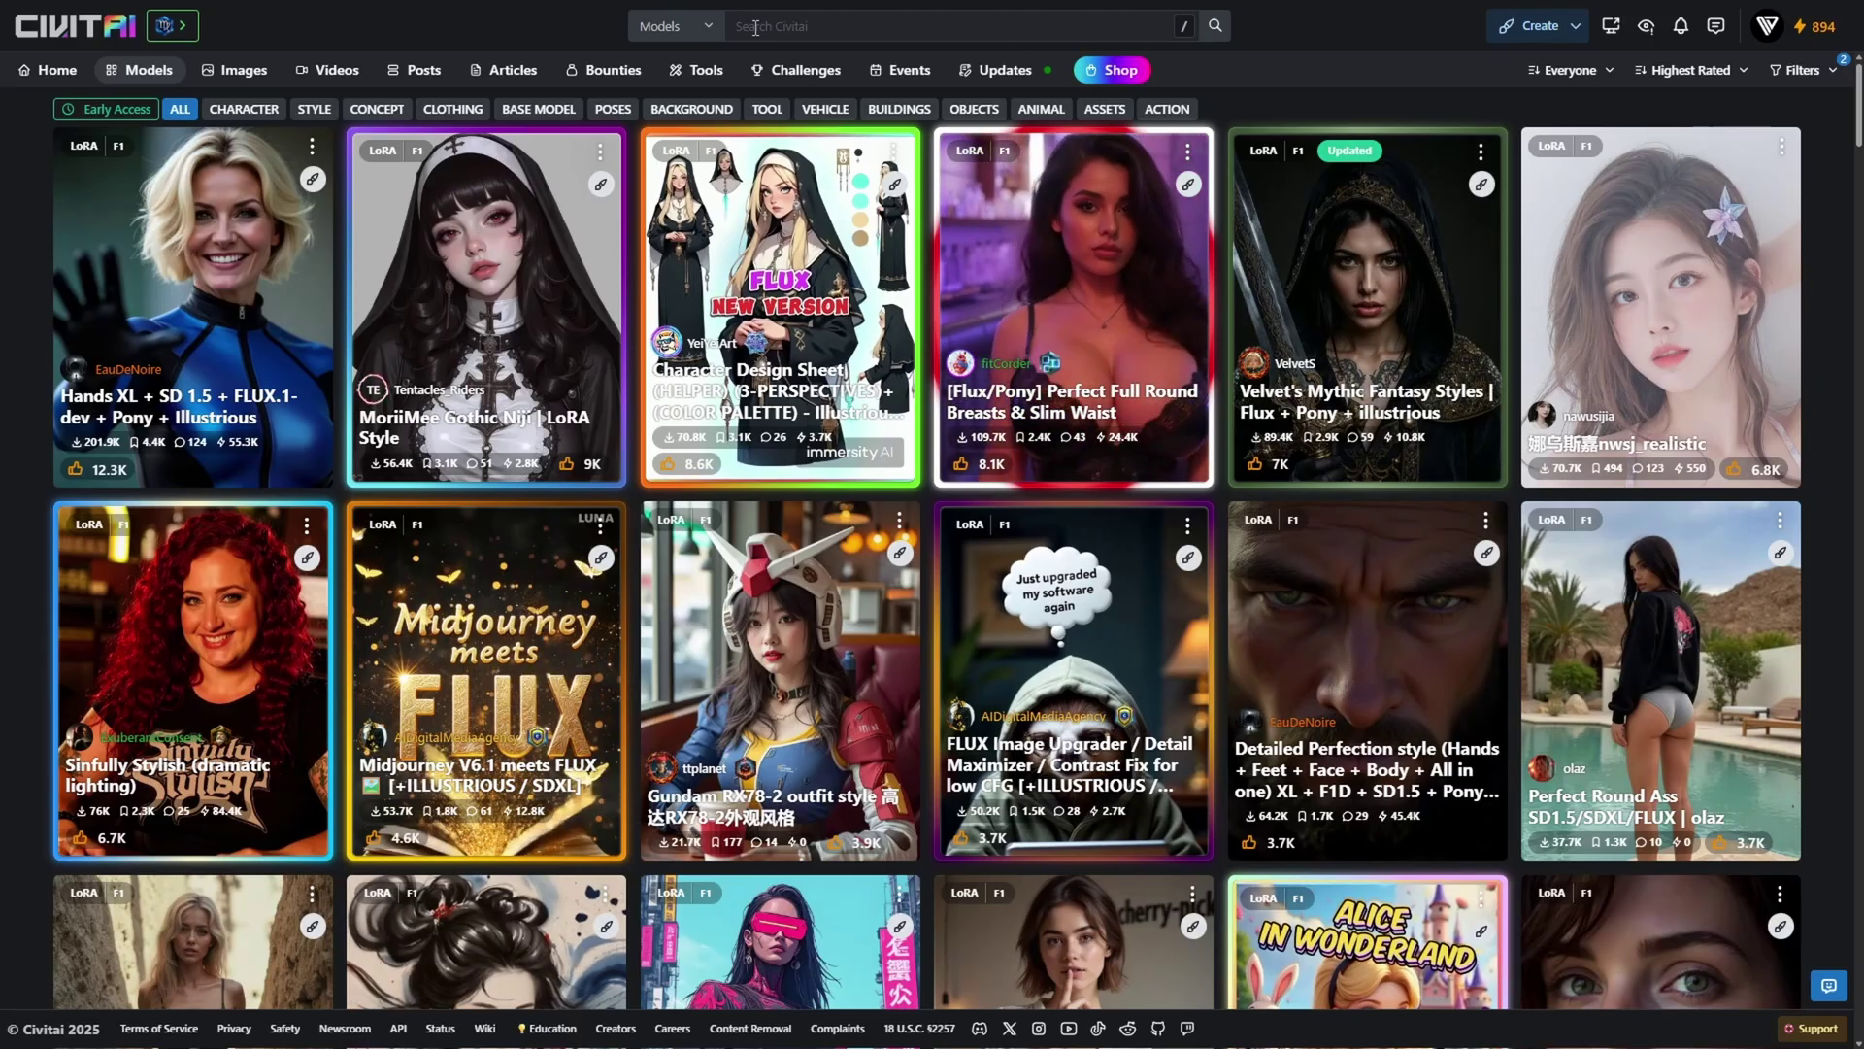
- Search Civitai models for 'anime' and narrow the results to Flux .1 D LoRAs
left_click(703, 33)
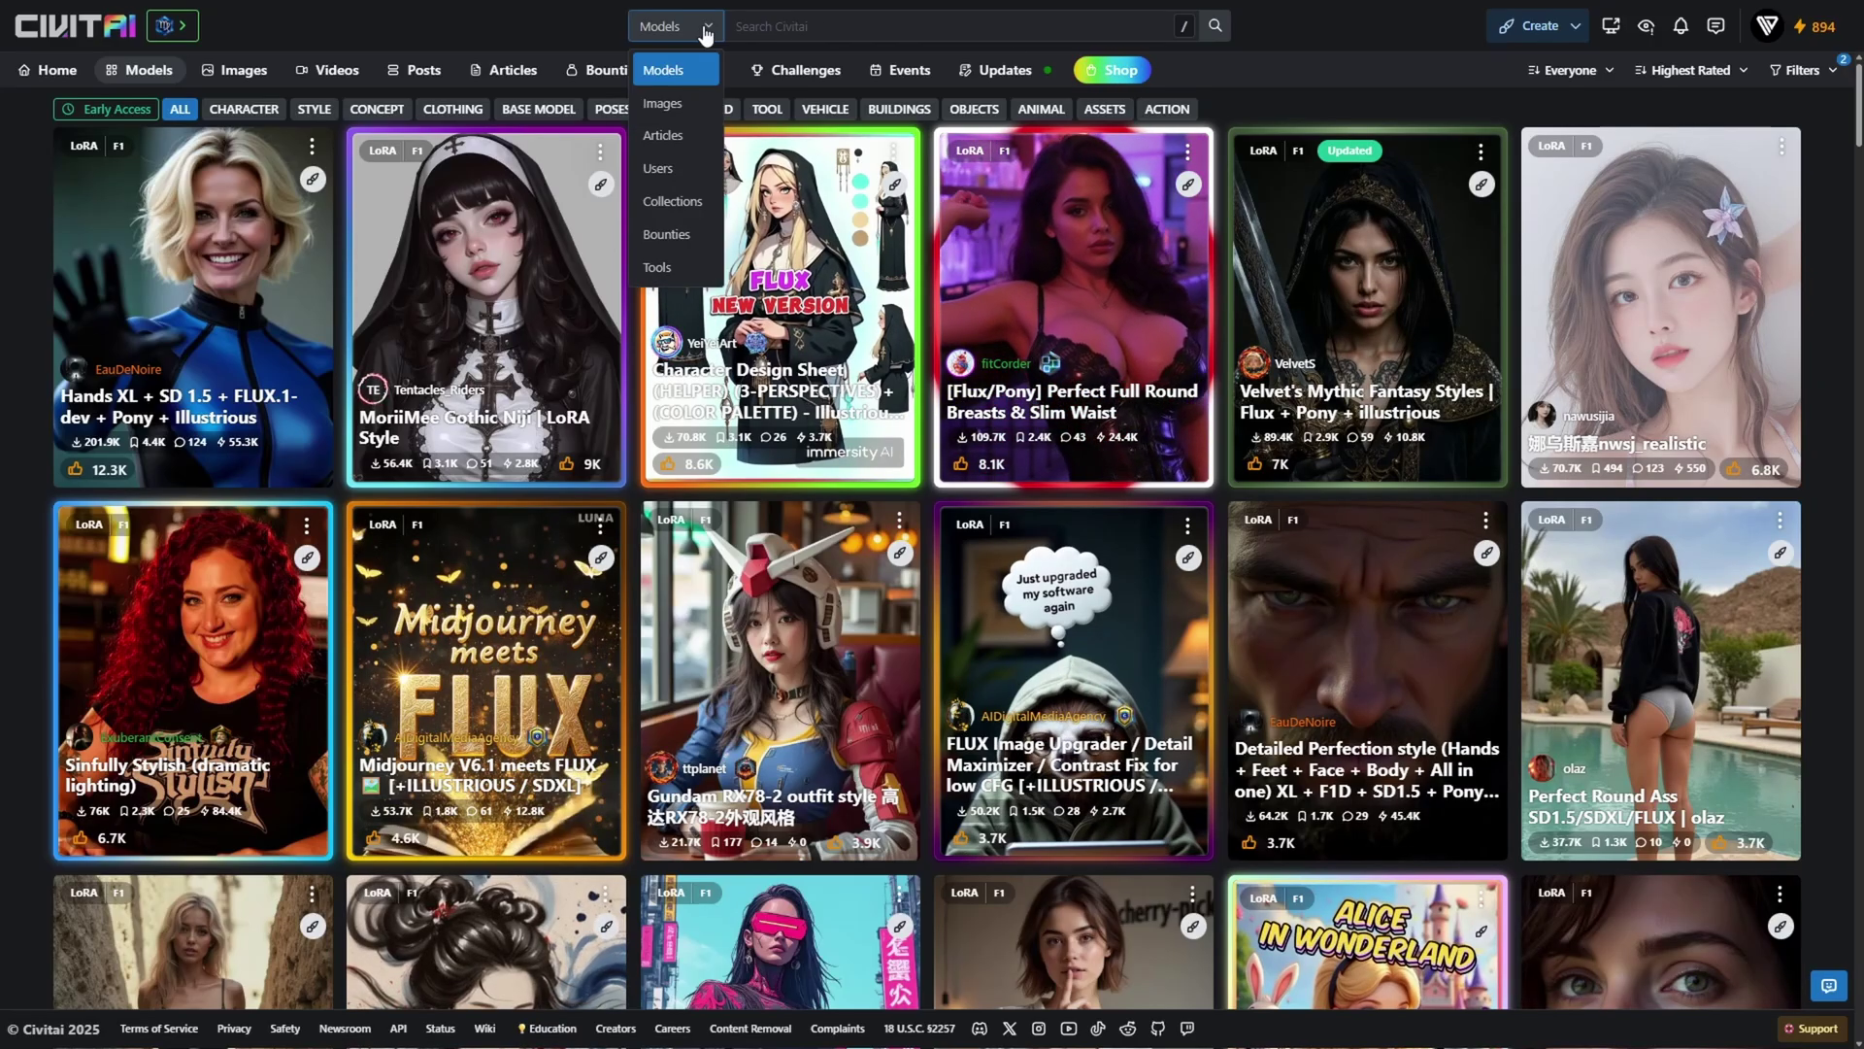
left_click(677, 75)
left_click(760, 28)
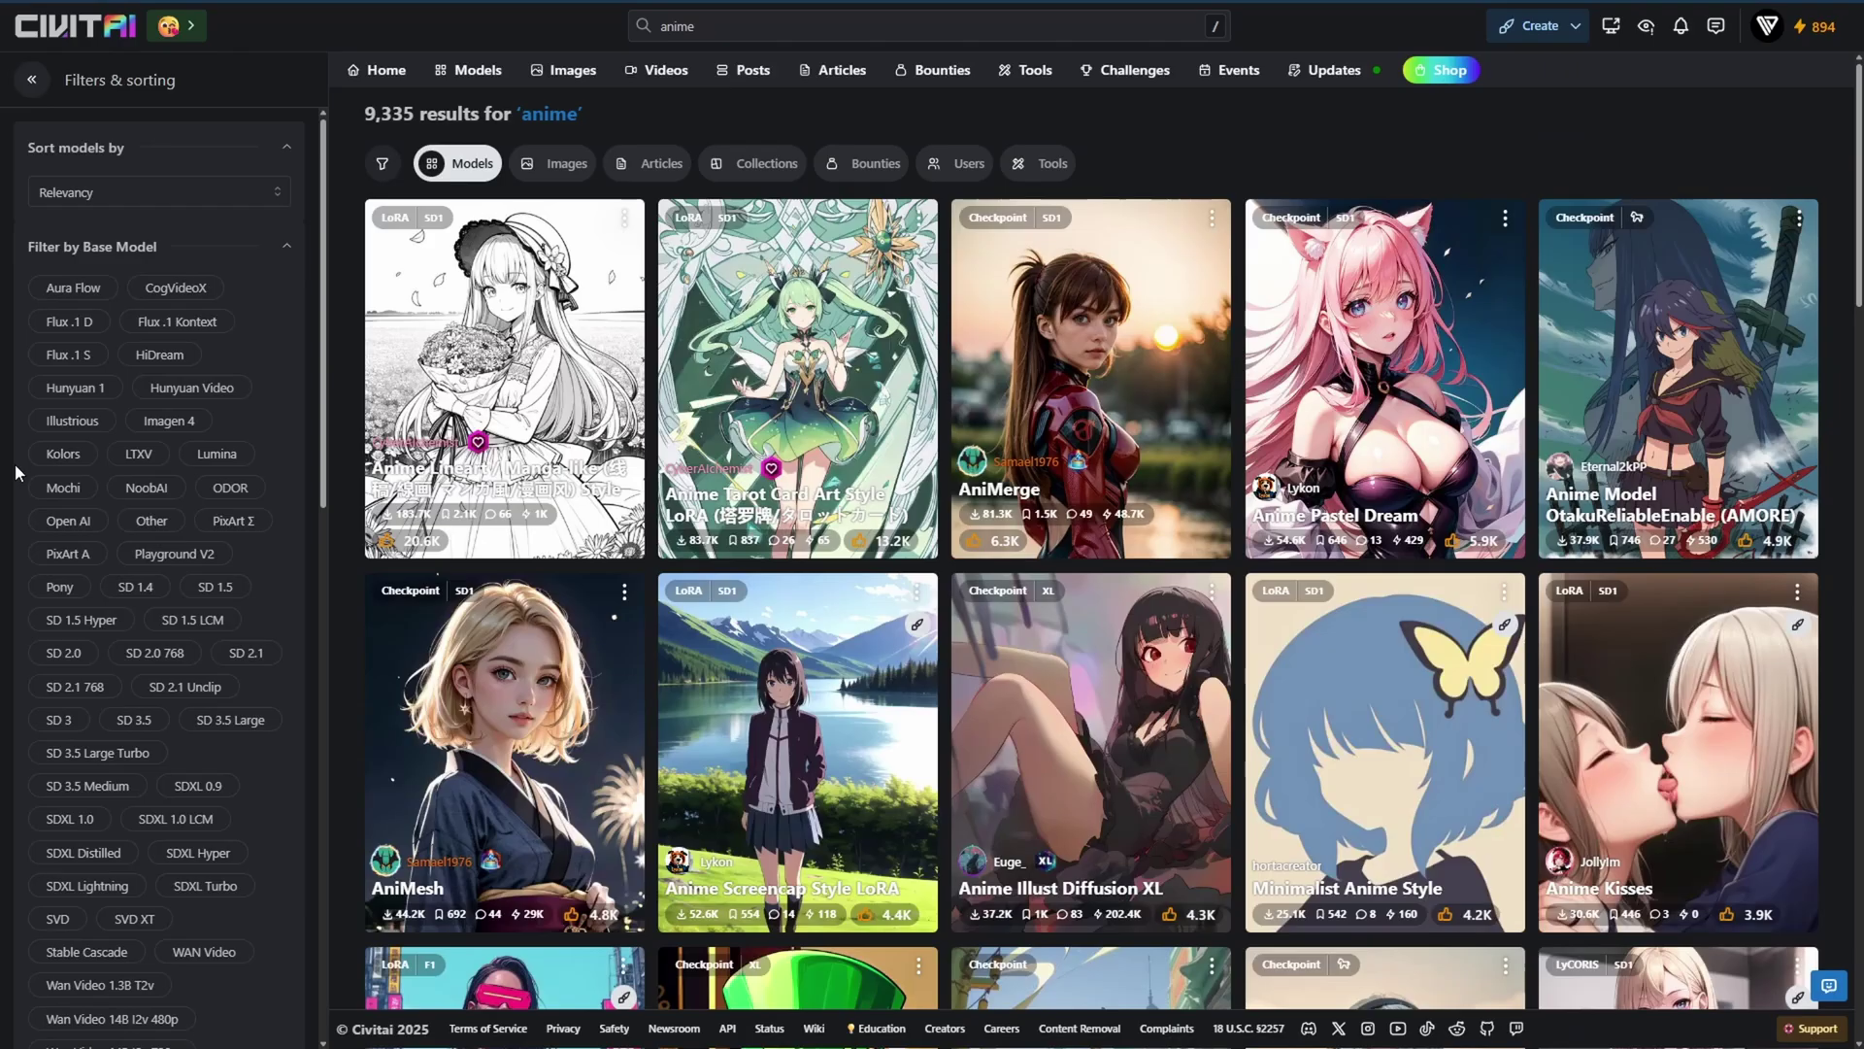
left_click(86, 330)
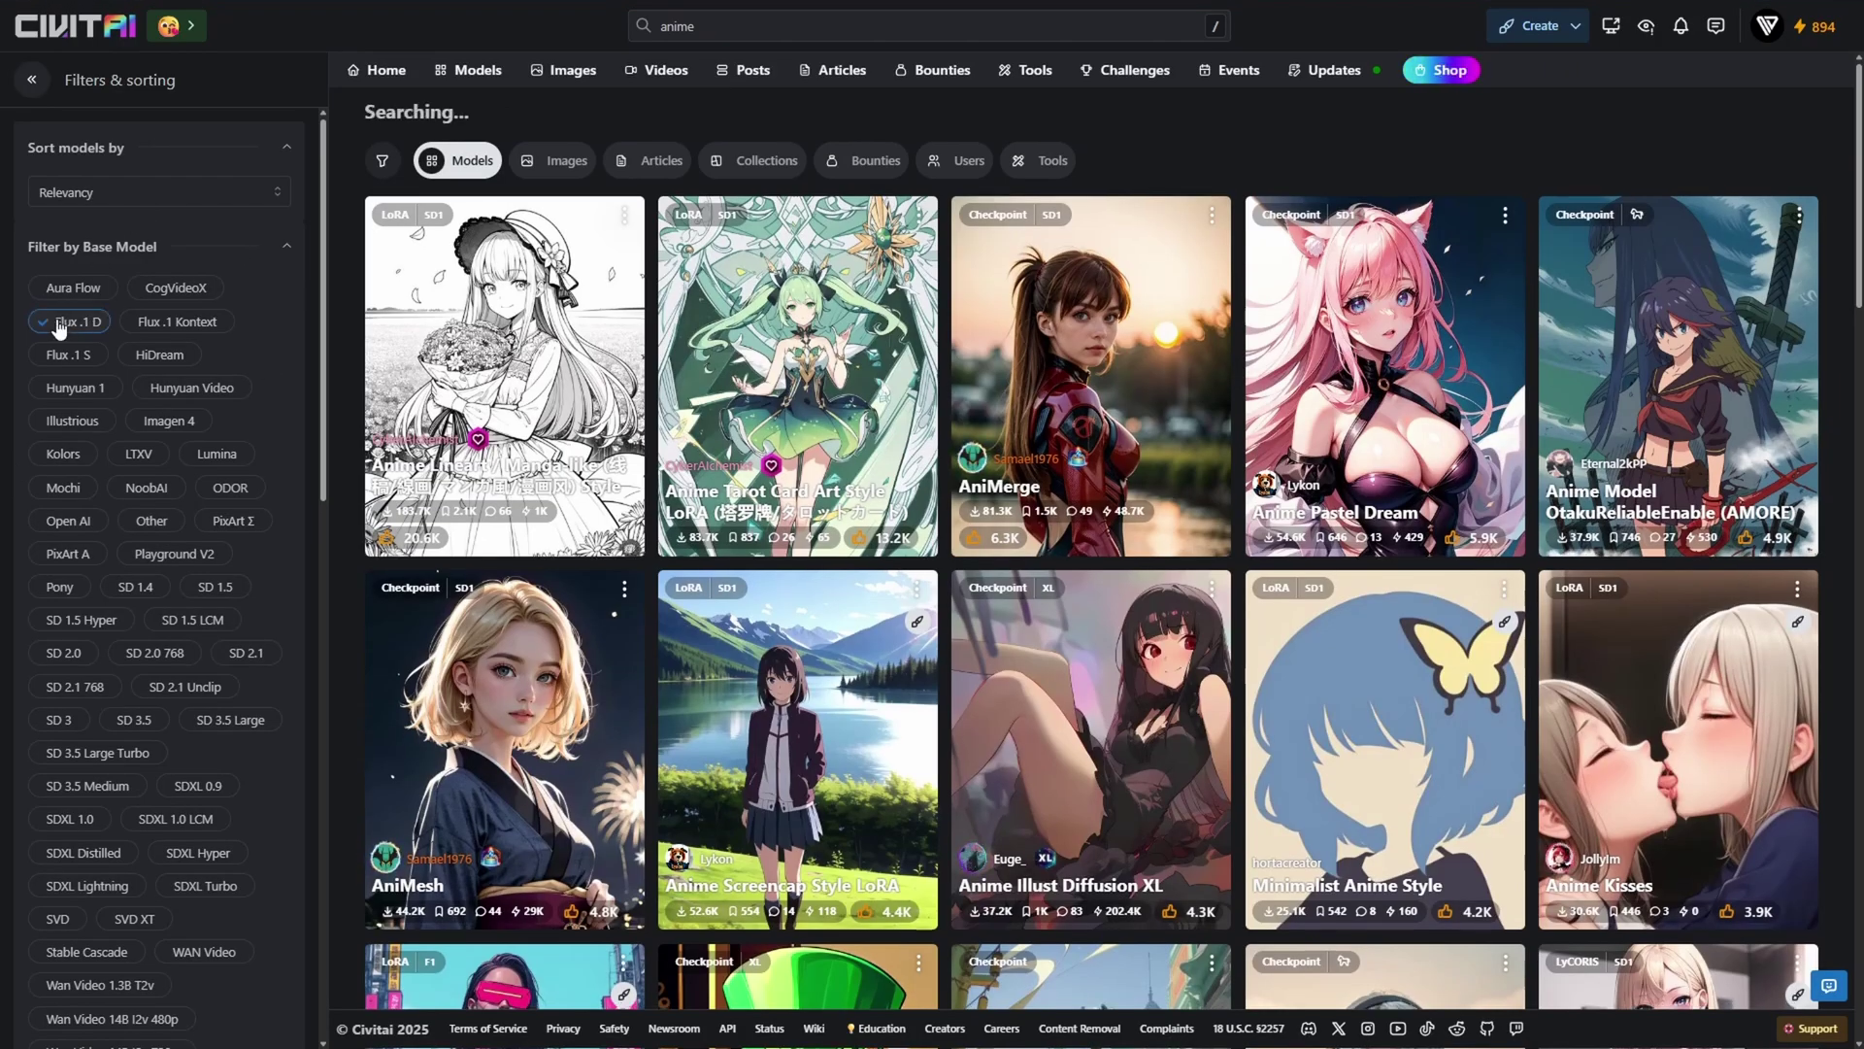
scroll(78, 437, "down", 8)
left_click(64, 515)
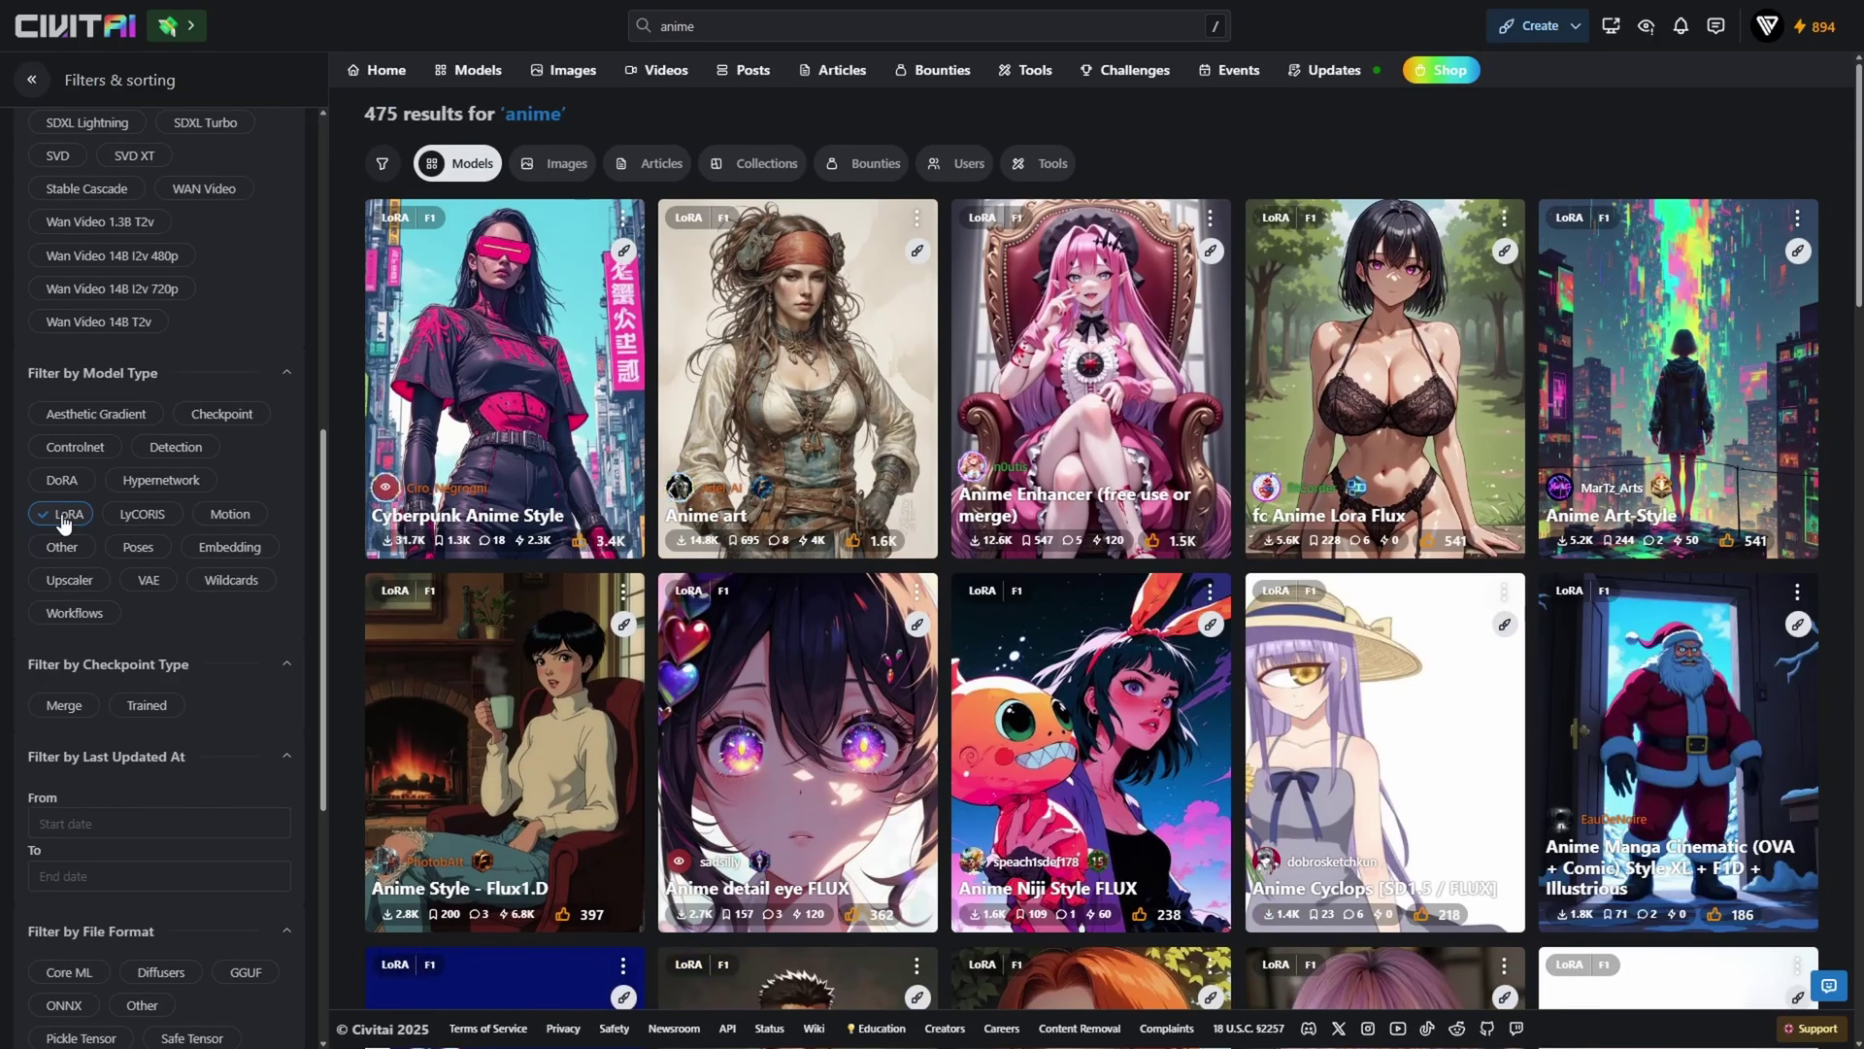
scroll(301, 507, "up", 8)
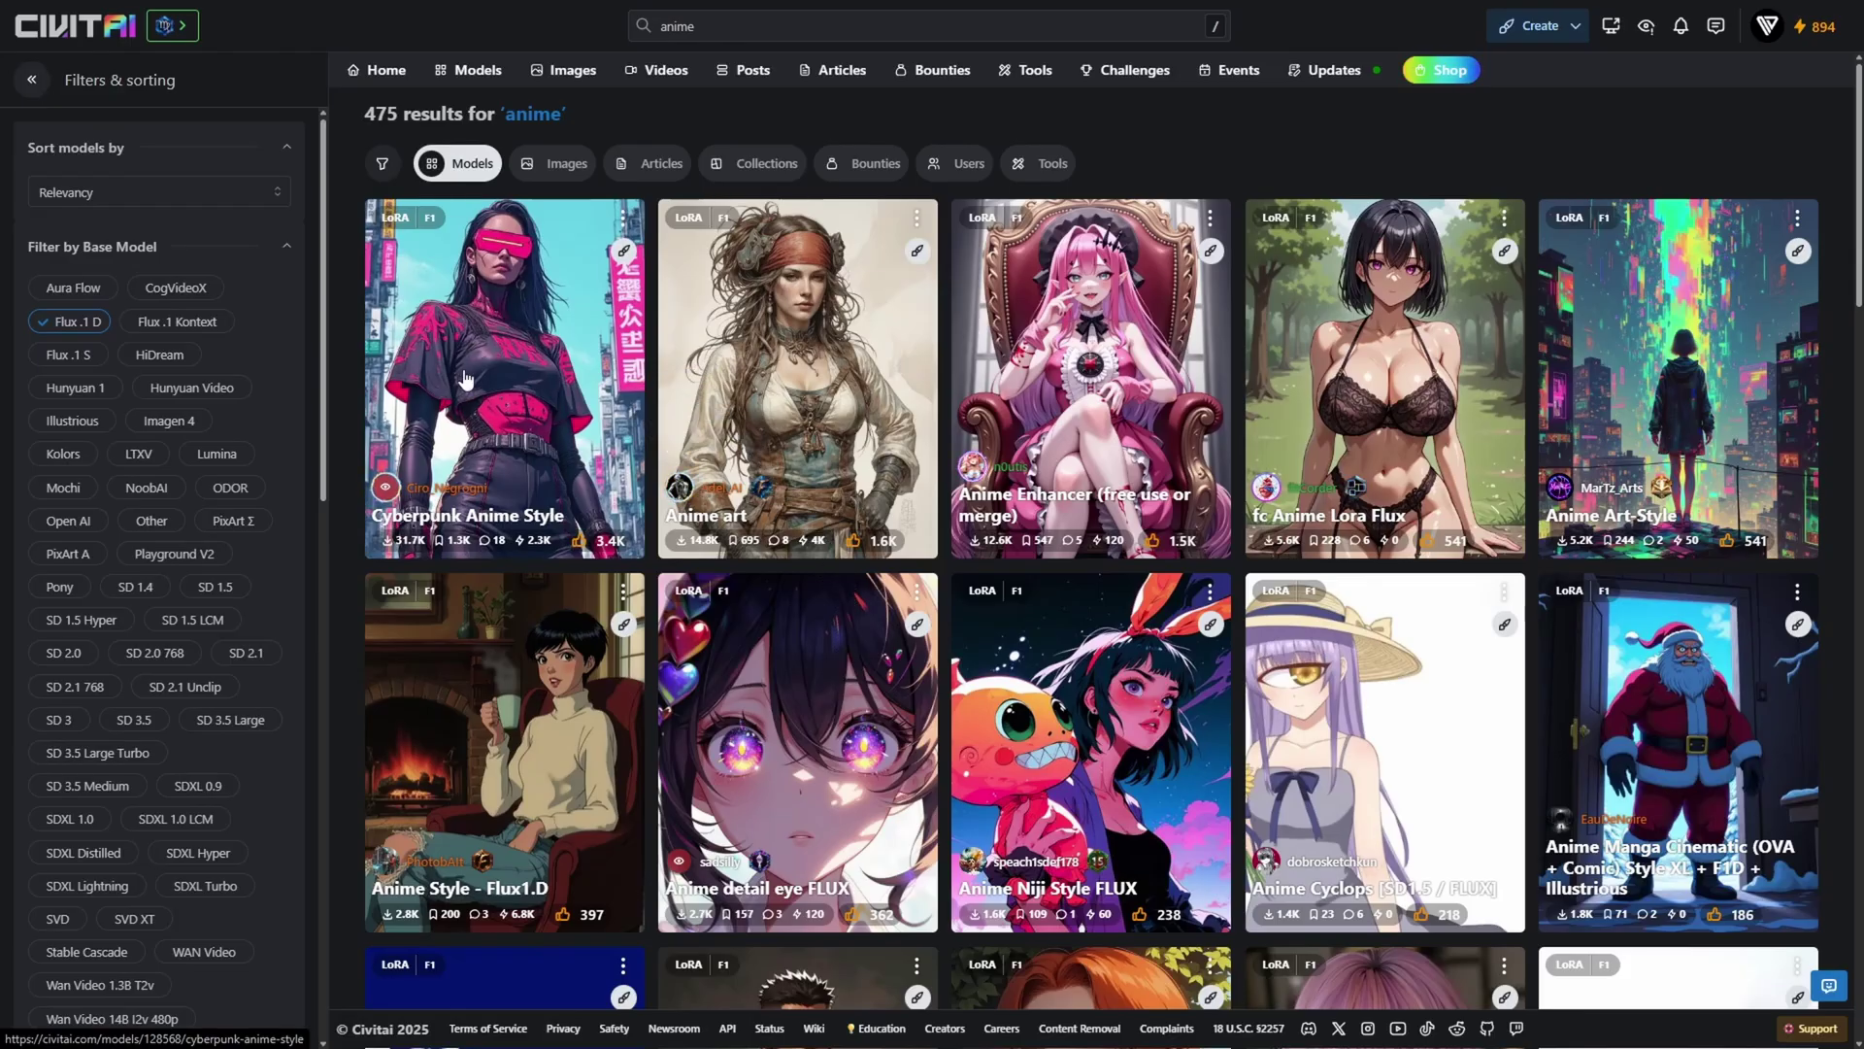
- Open the Cyberpunk Anime Style LoRA page and download its Flux.1 D file
left_click(516, 401)
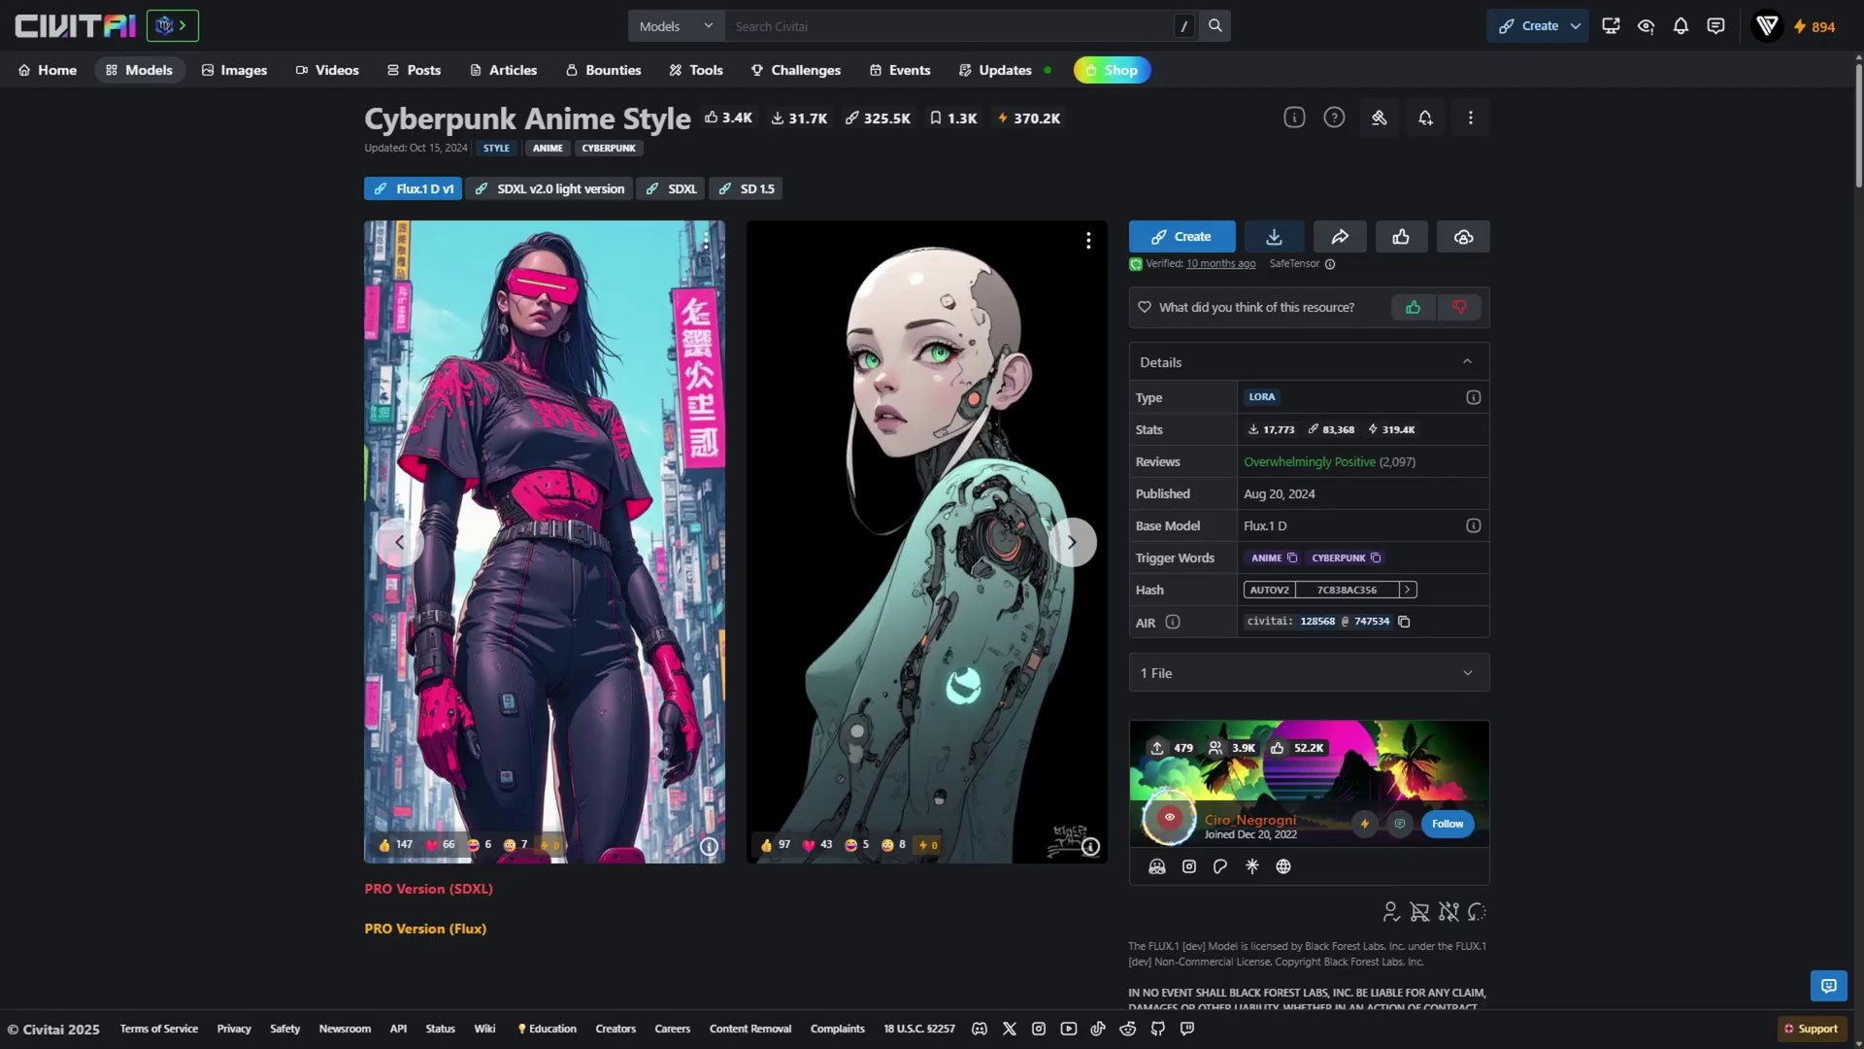
left_click(1272, 241)
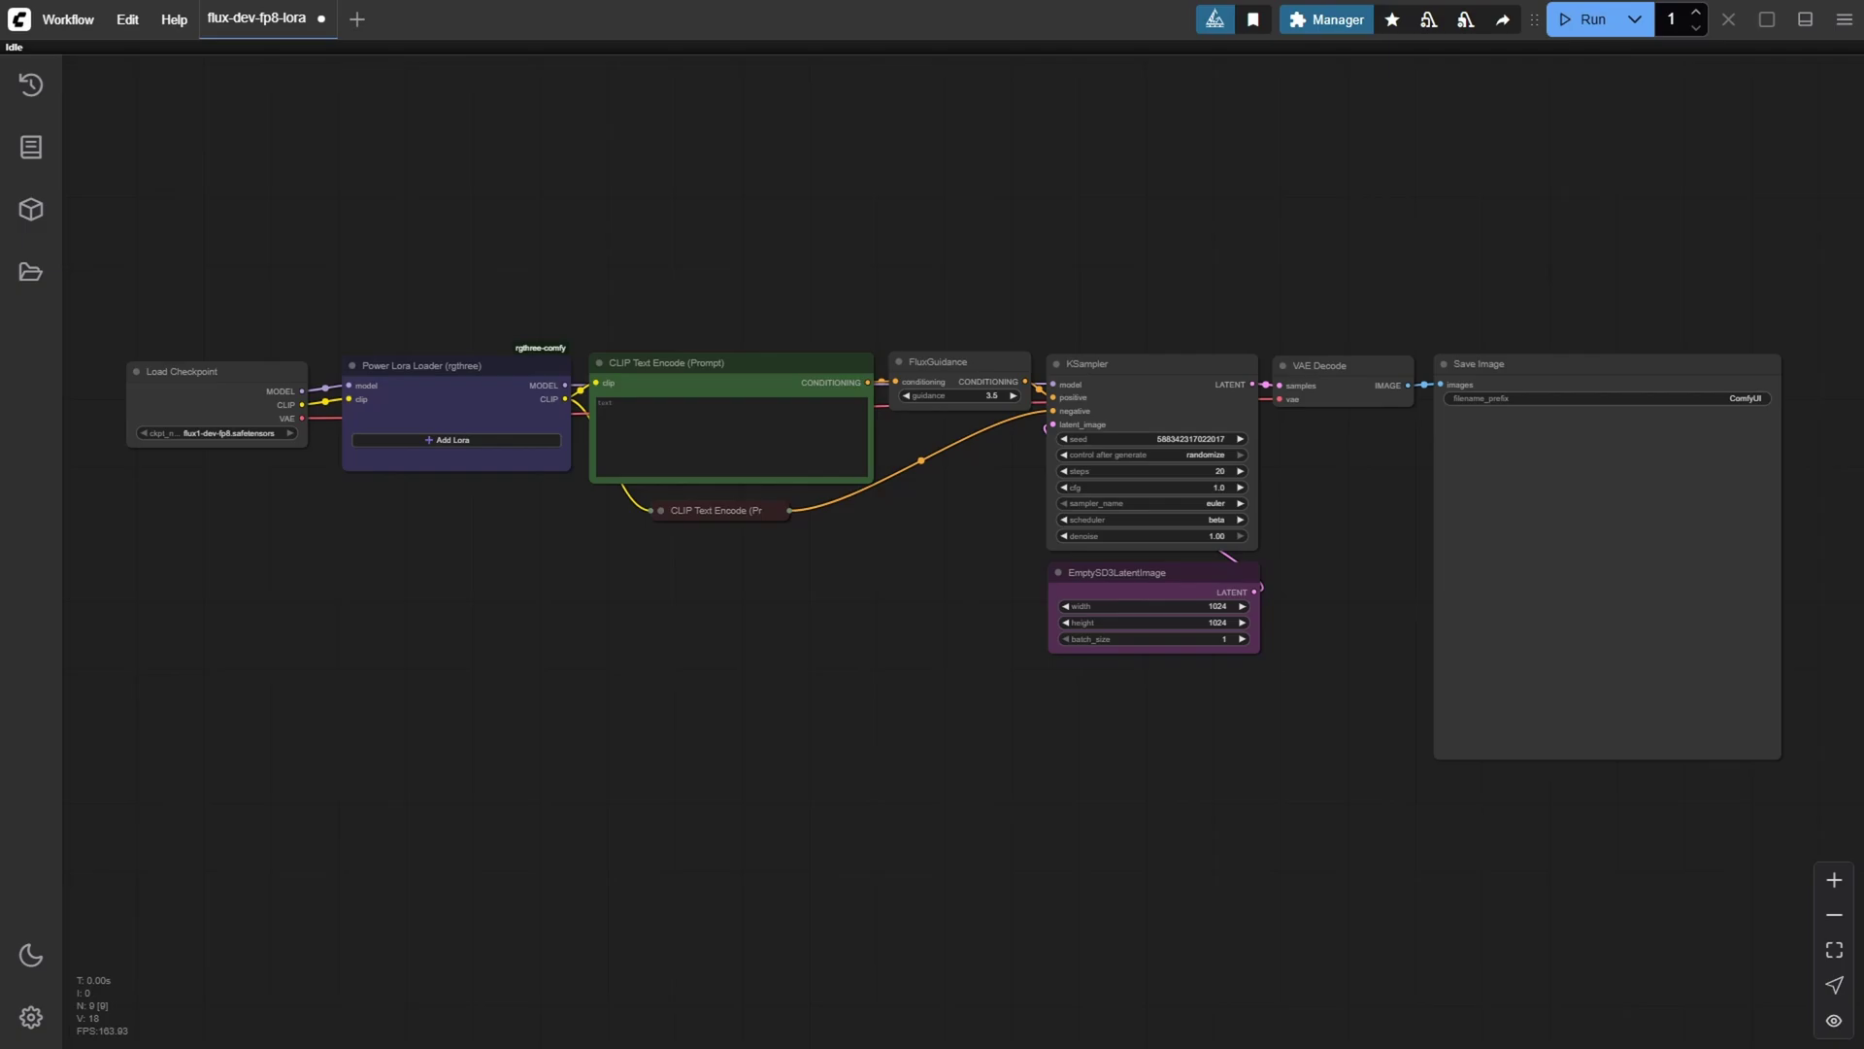
- Refresh node definitions and add CyberpunkAnime.safetensors at strength 1.00 to the Power Lora Loader
left_click(127, 27)
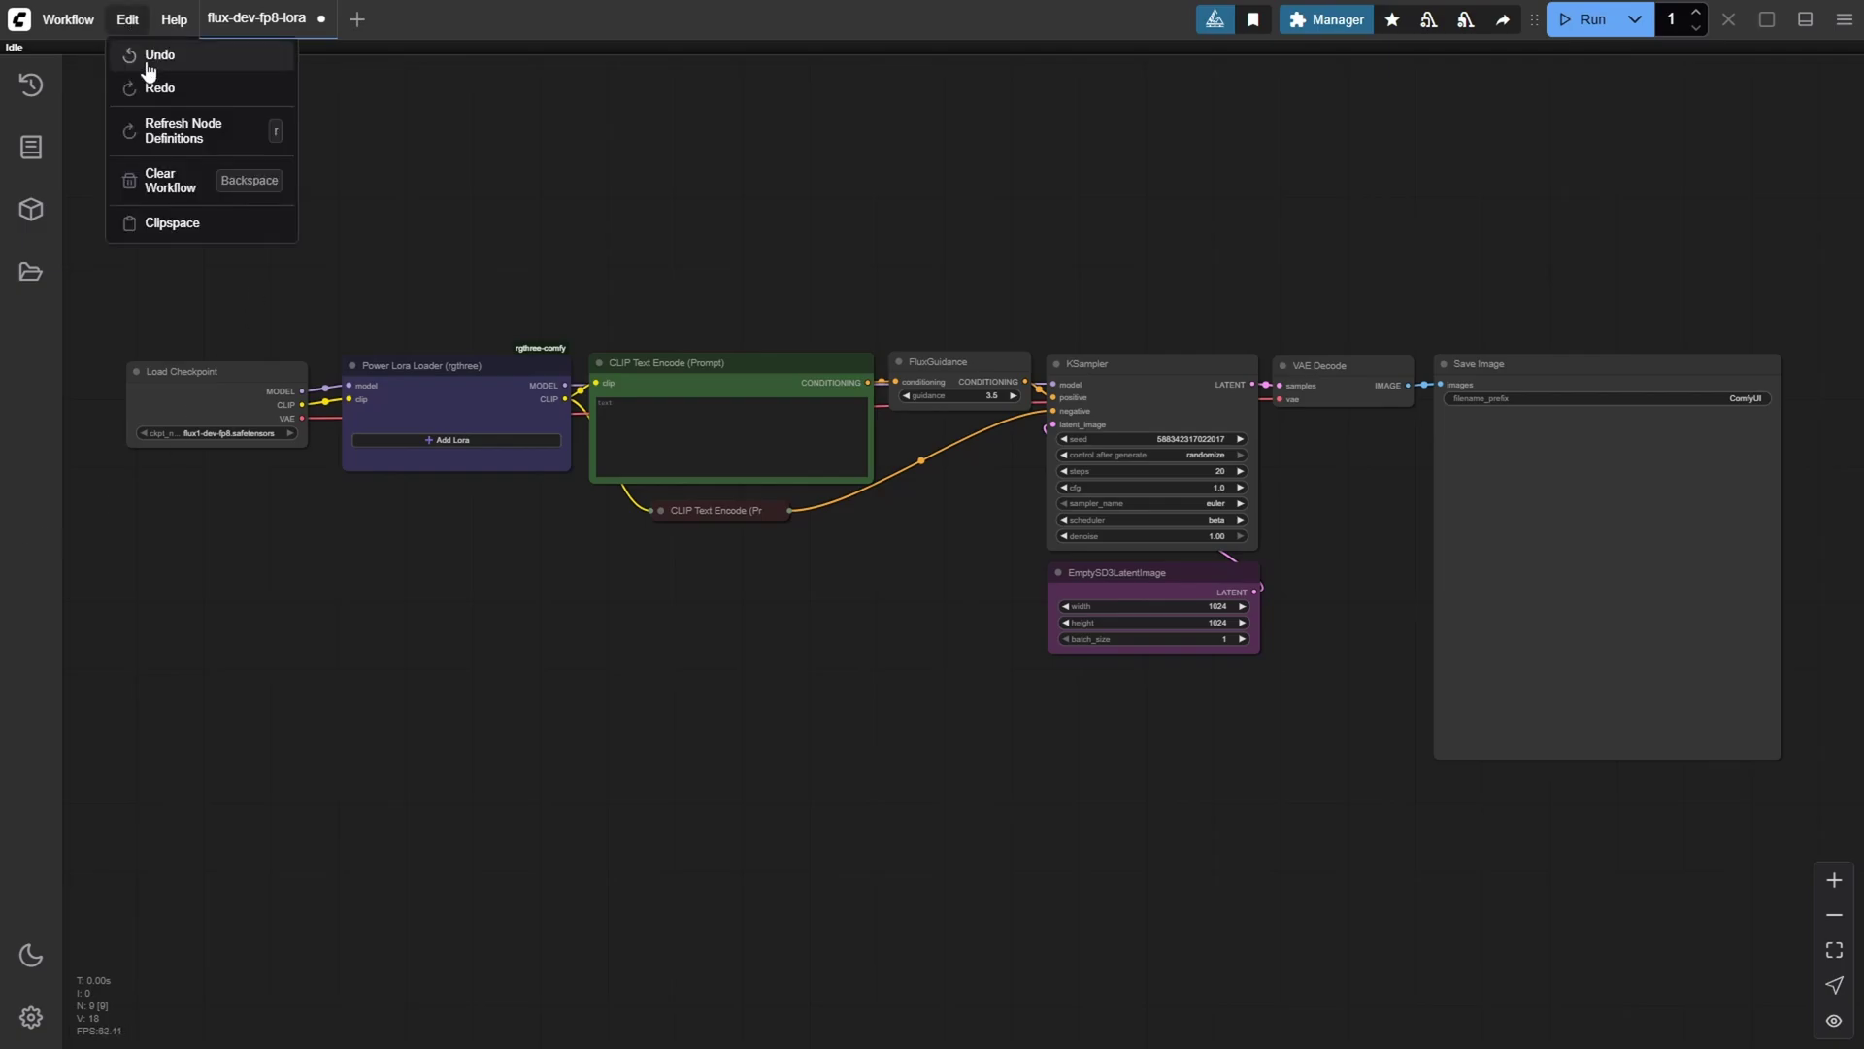
left_click(233, 139)
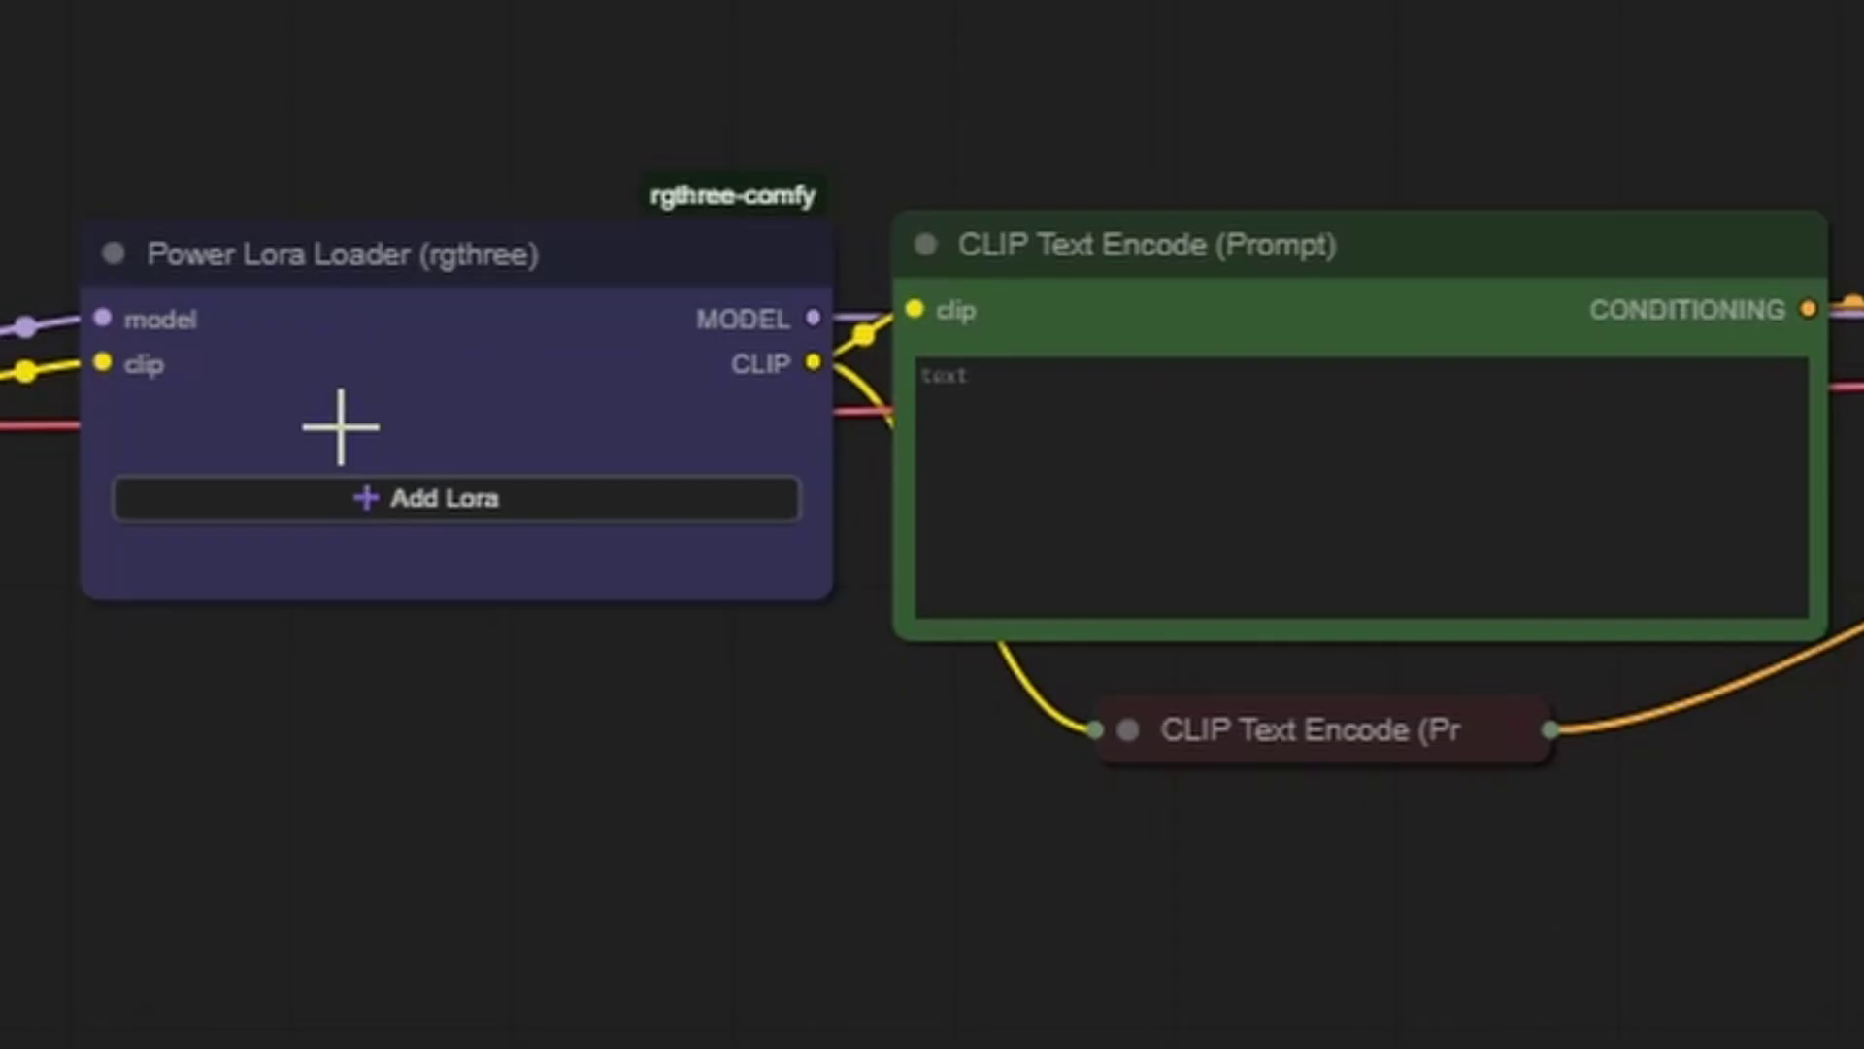
left_click(437, 499)
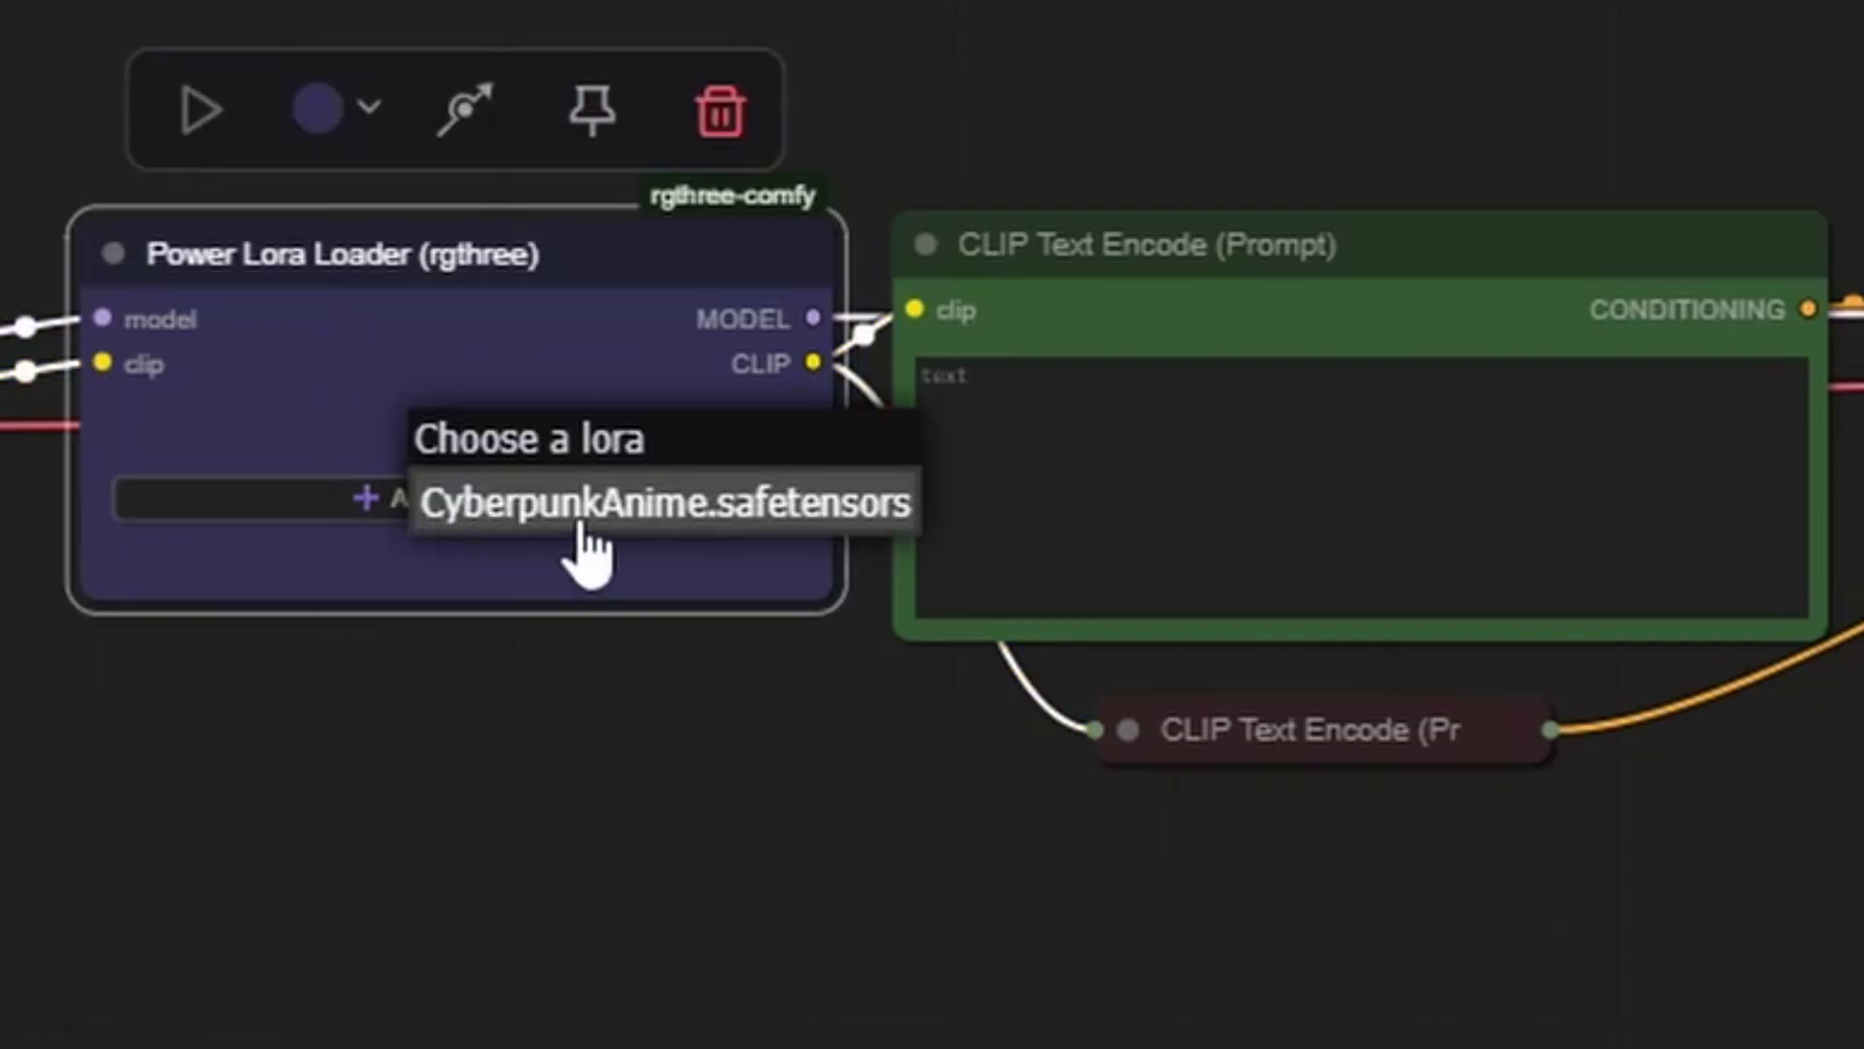
left_click(735, 536)
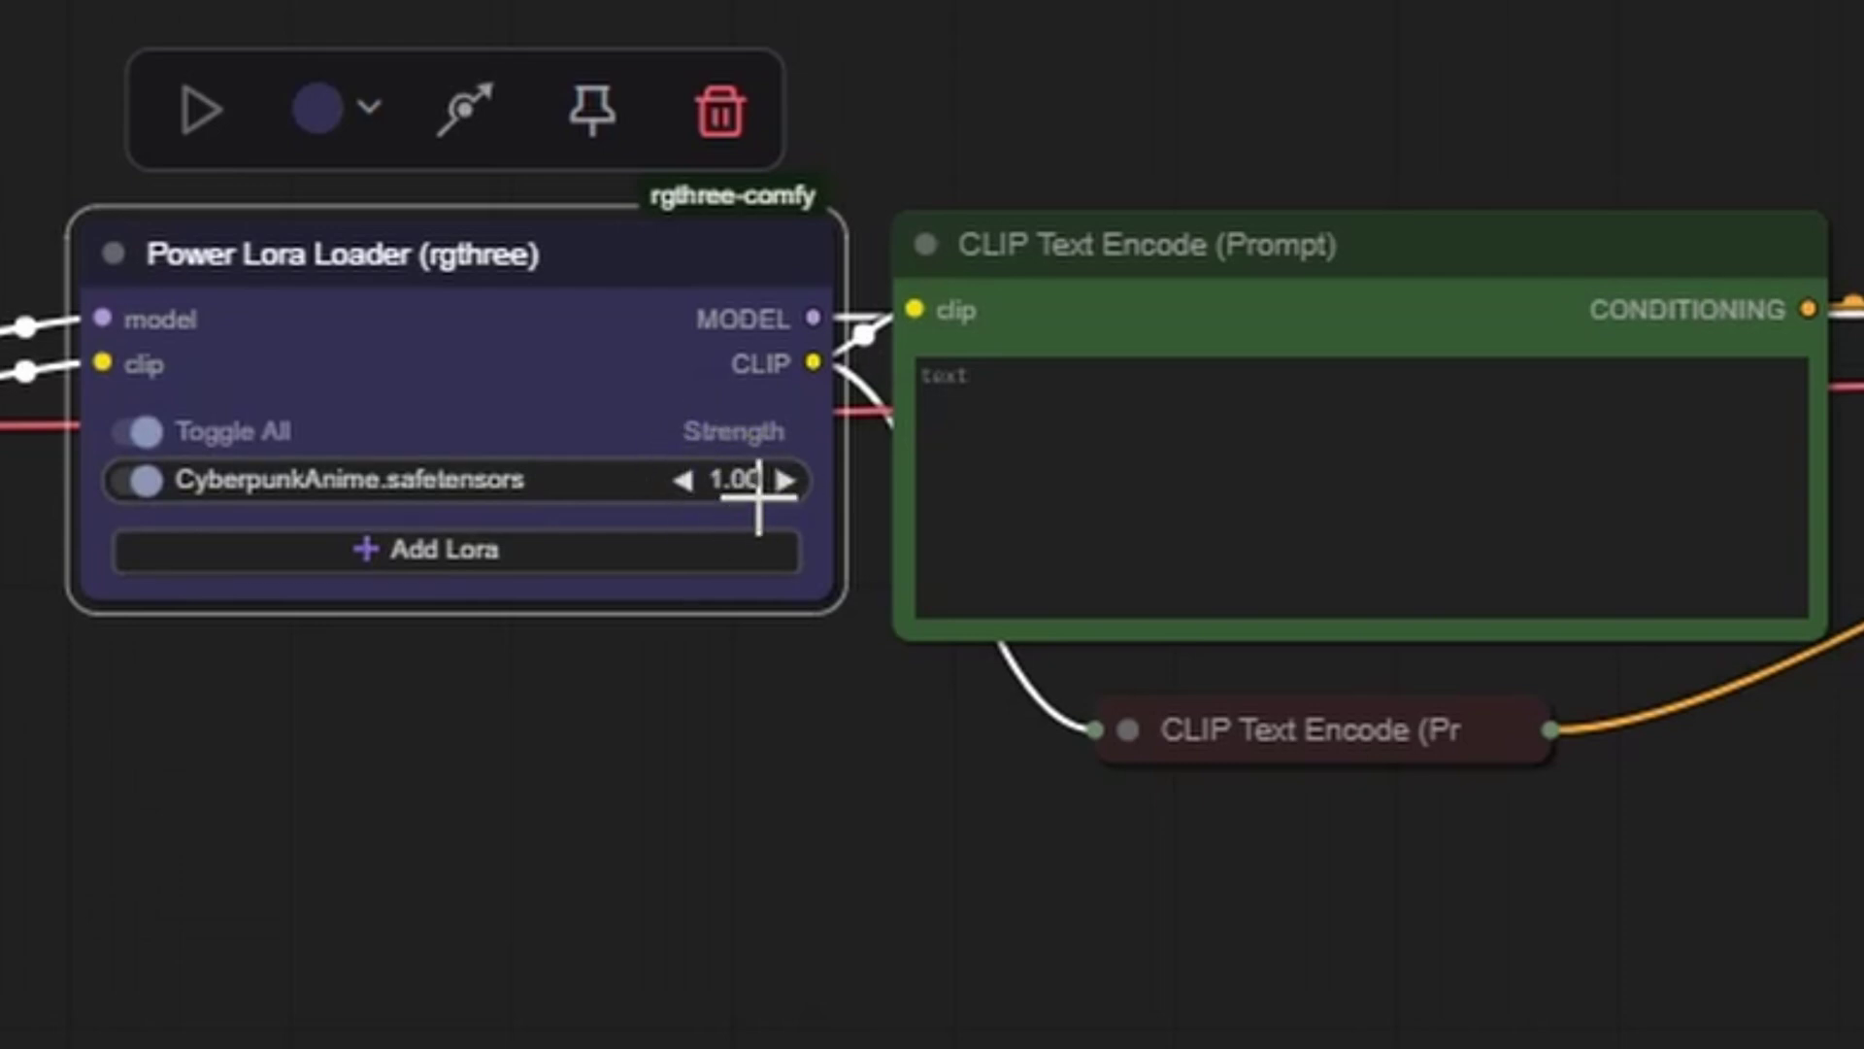
- Start the empty positive prompt with the trigger word 'anime,'
left_click(857, 727)
left_click(1015, 415)
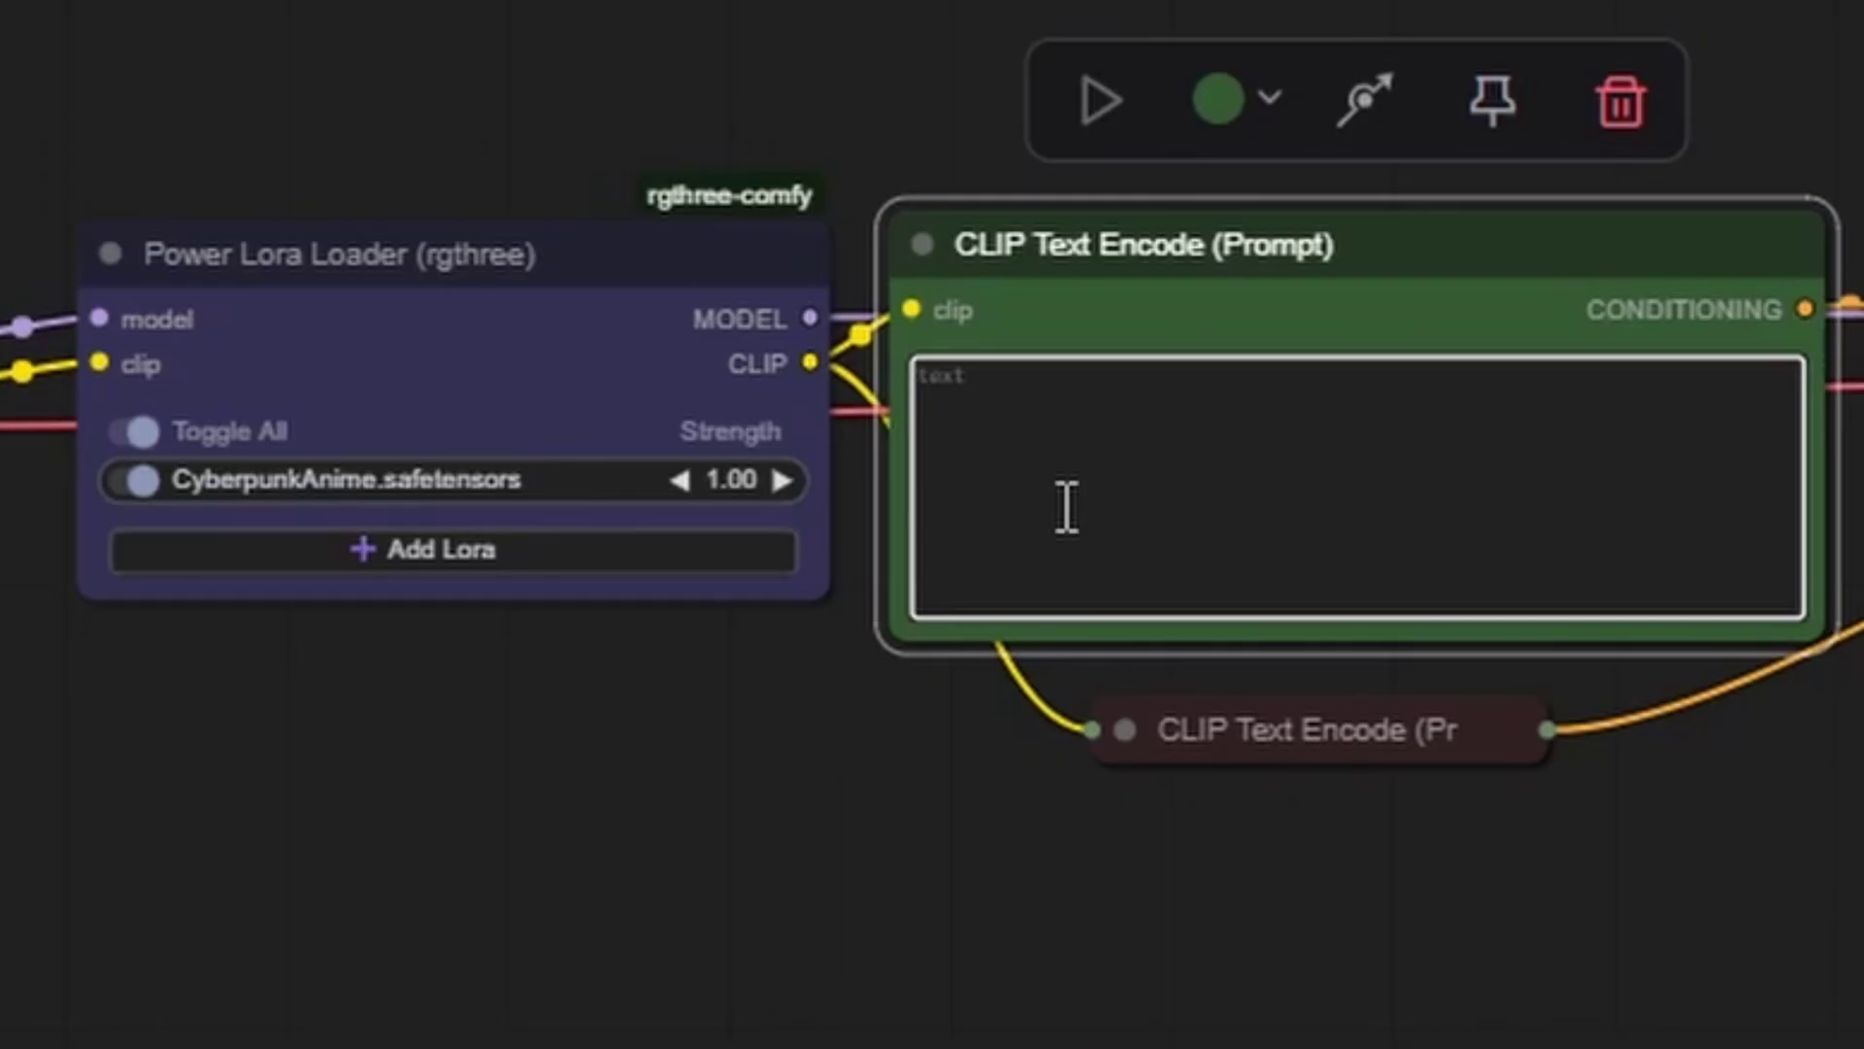
type("anime")
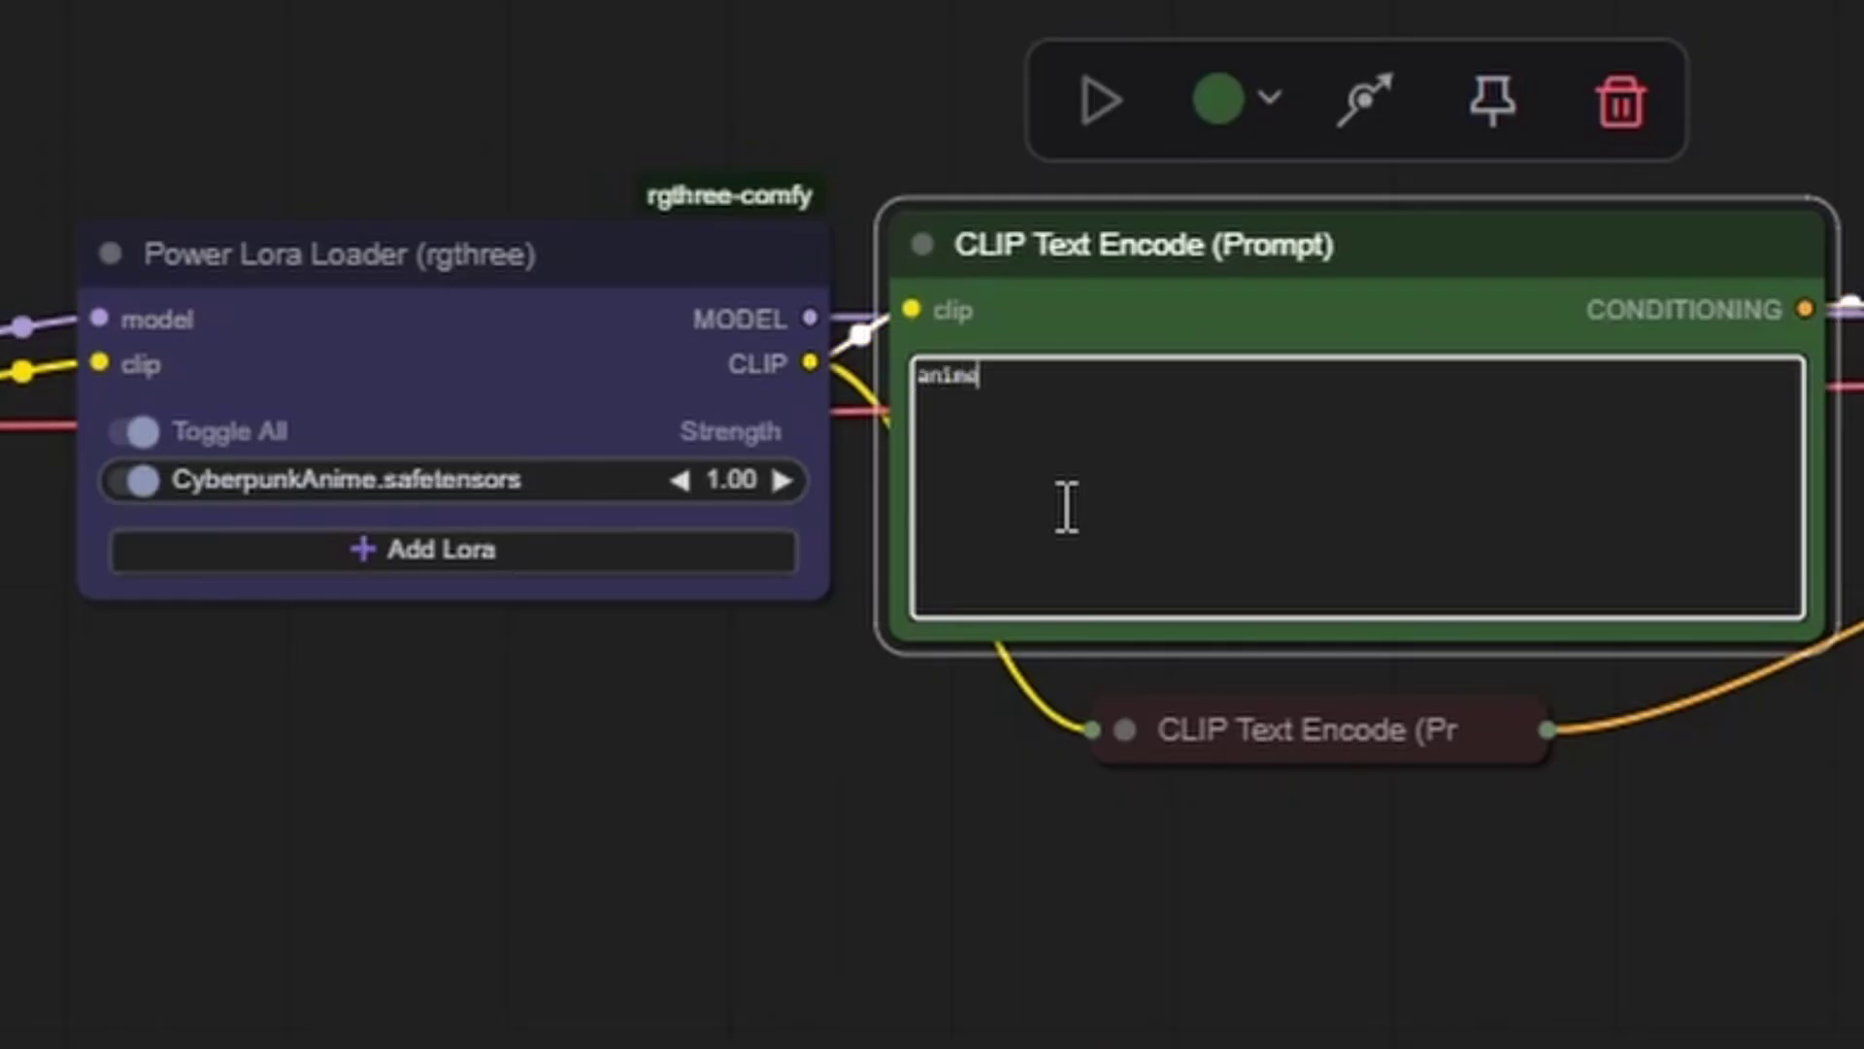
type(",")
- Paste the red-haired woman description, set the latent image to 1280×720, and run the workflow
type("busty woman with fiery red hair styled in loose curls, wearing a low-cut white blouse partially unbuttoned, sitting against a backdrop of swirling smoke and floating neon butterflies. The lighting is warm, almost candlelit, enhancing her soft skin and inviting gaze.")
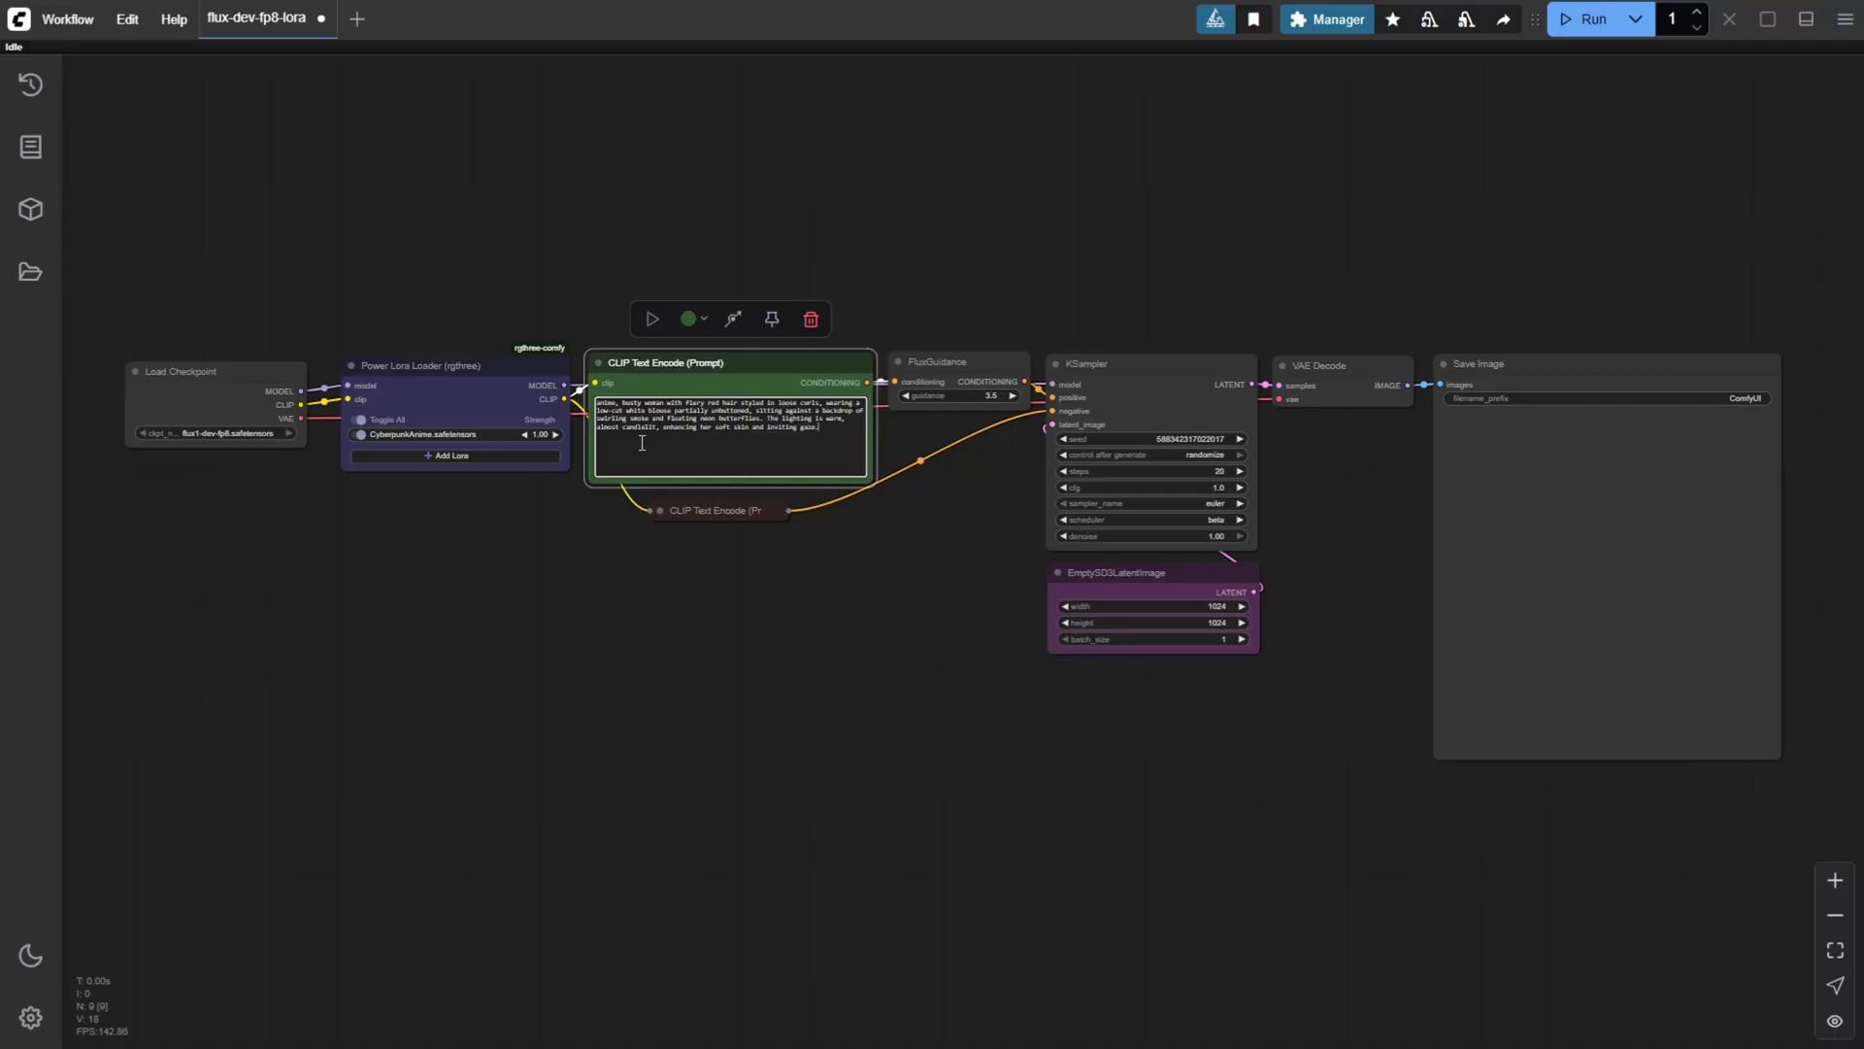
left_click(976, 574)
left_click(1209, 606)
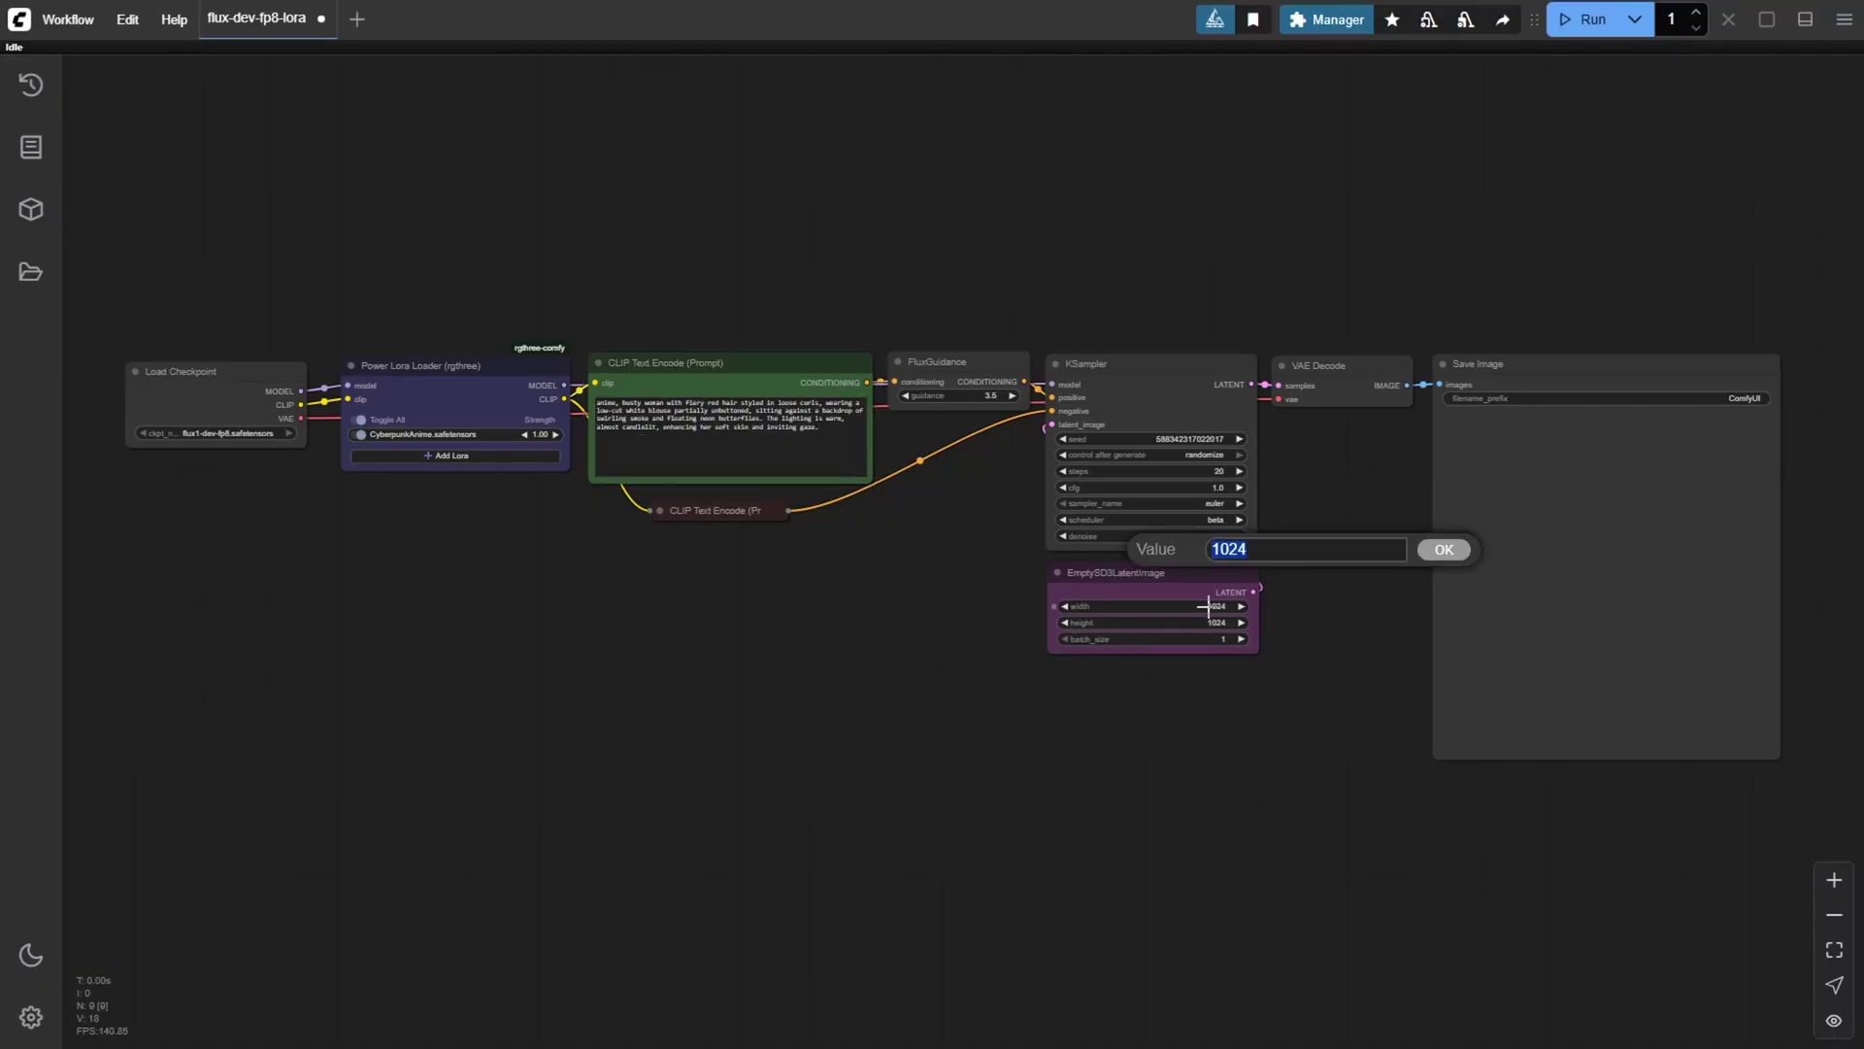
type("128")
key("Return")
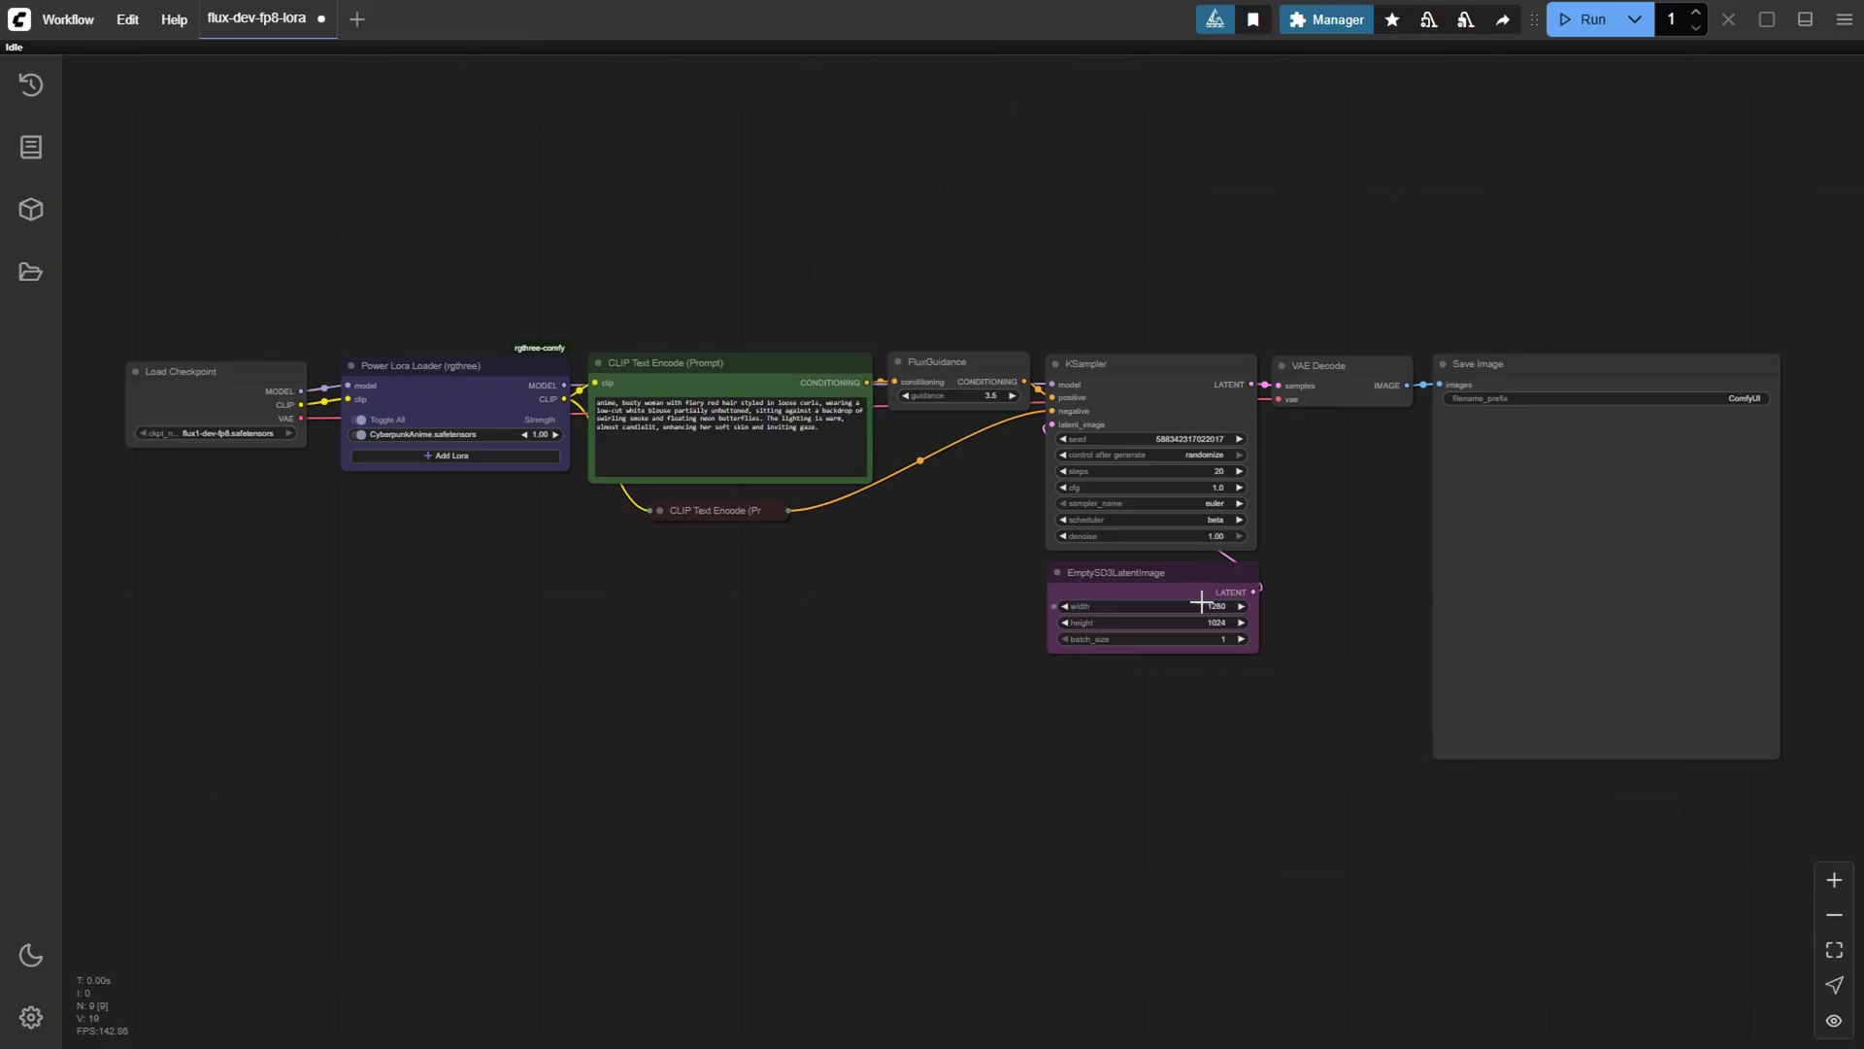
left_click(1216, 623)
type("720")
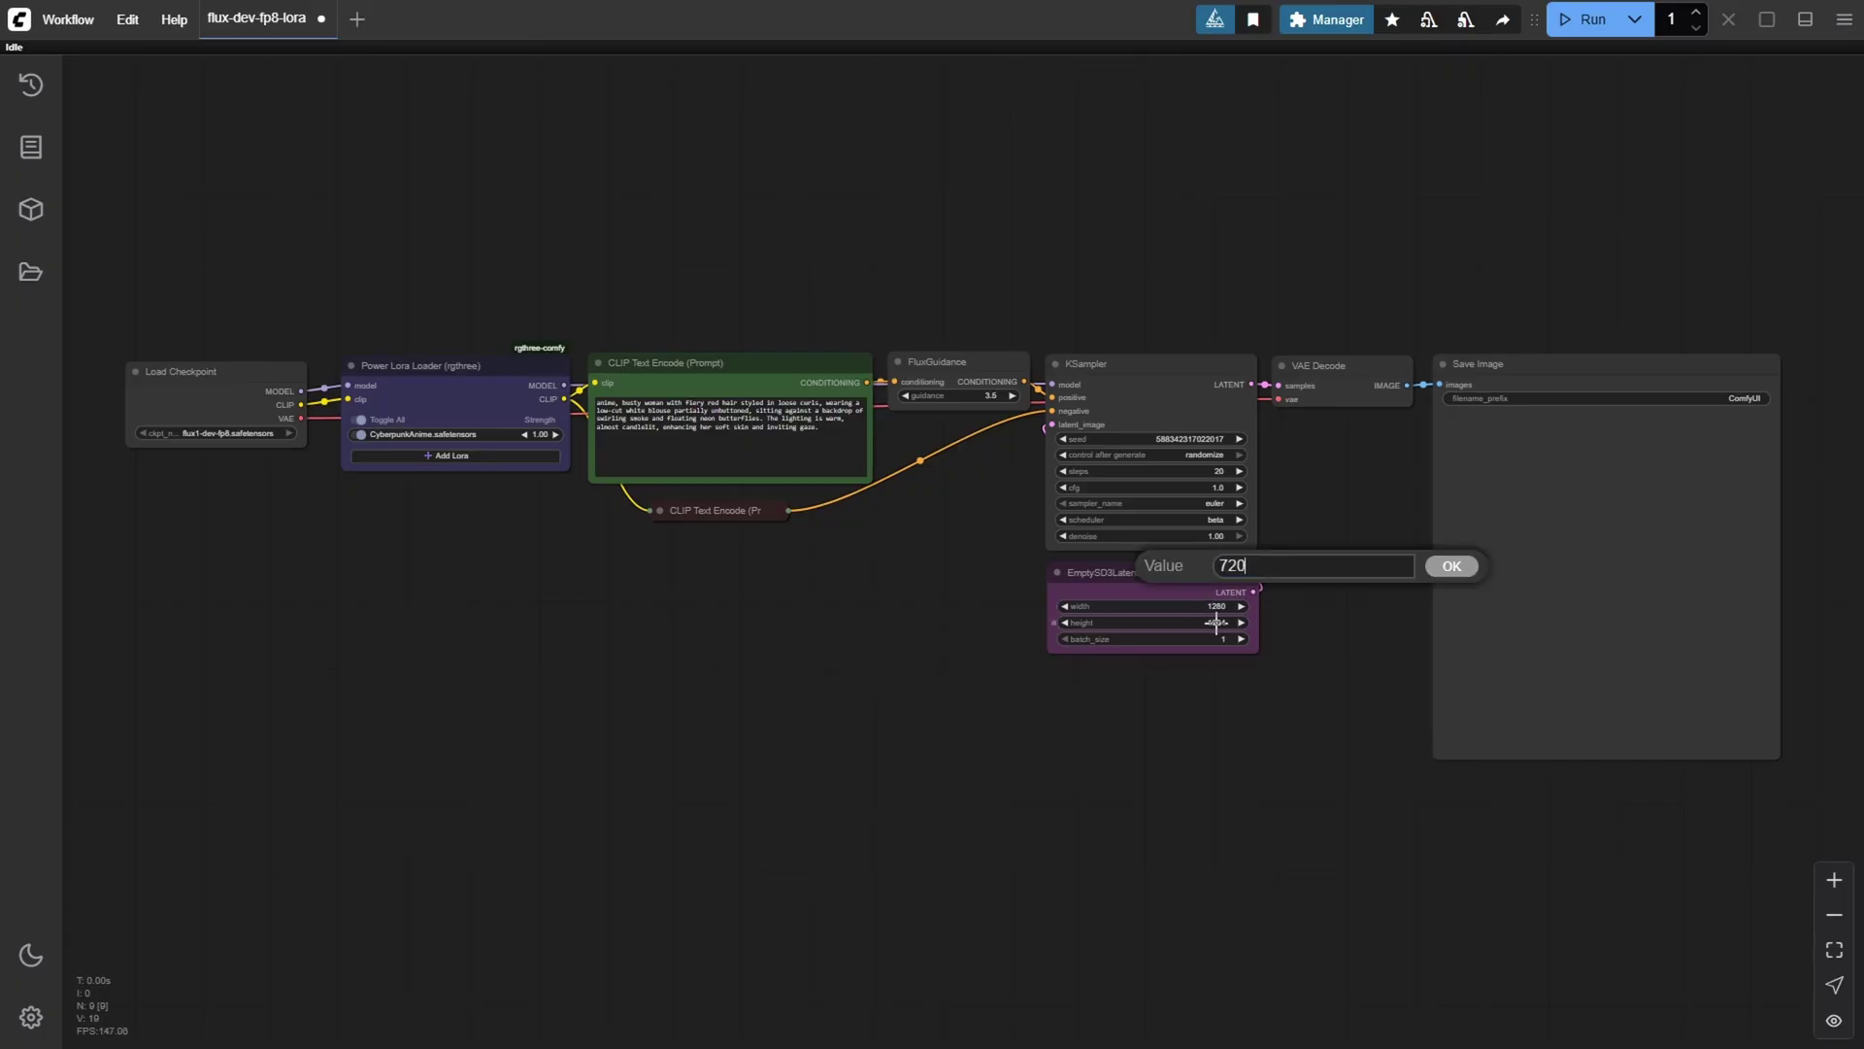
key("Return")
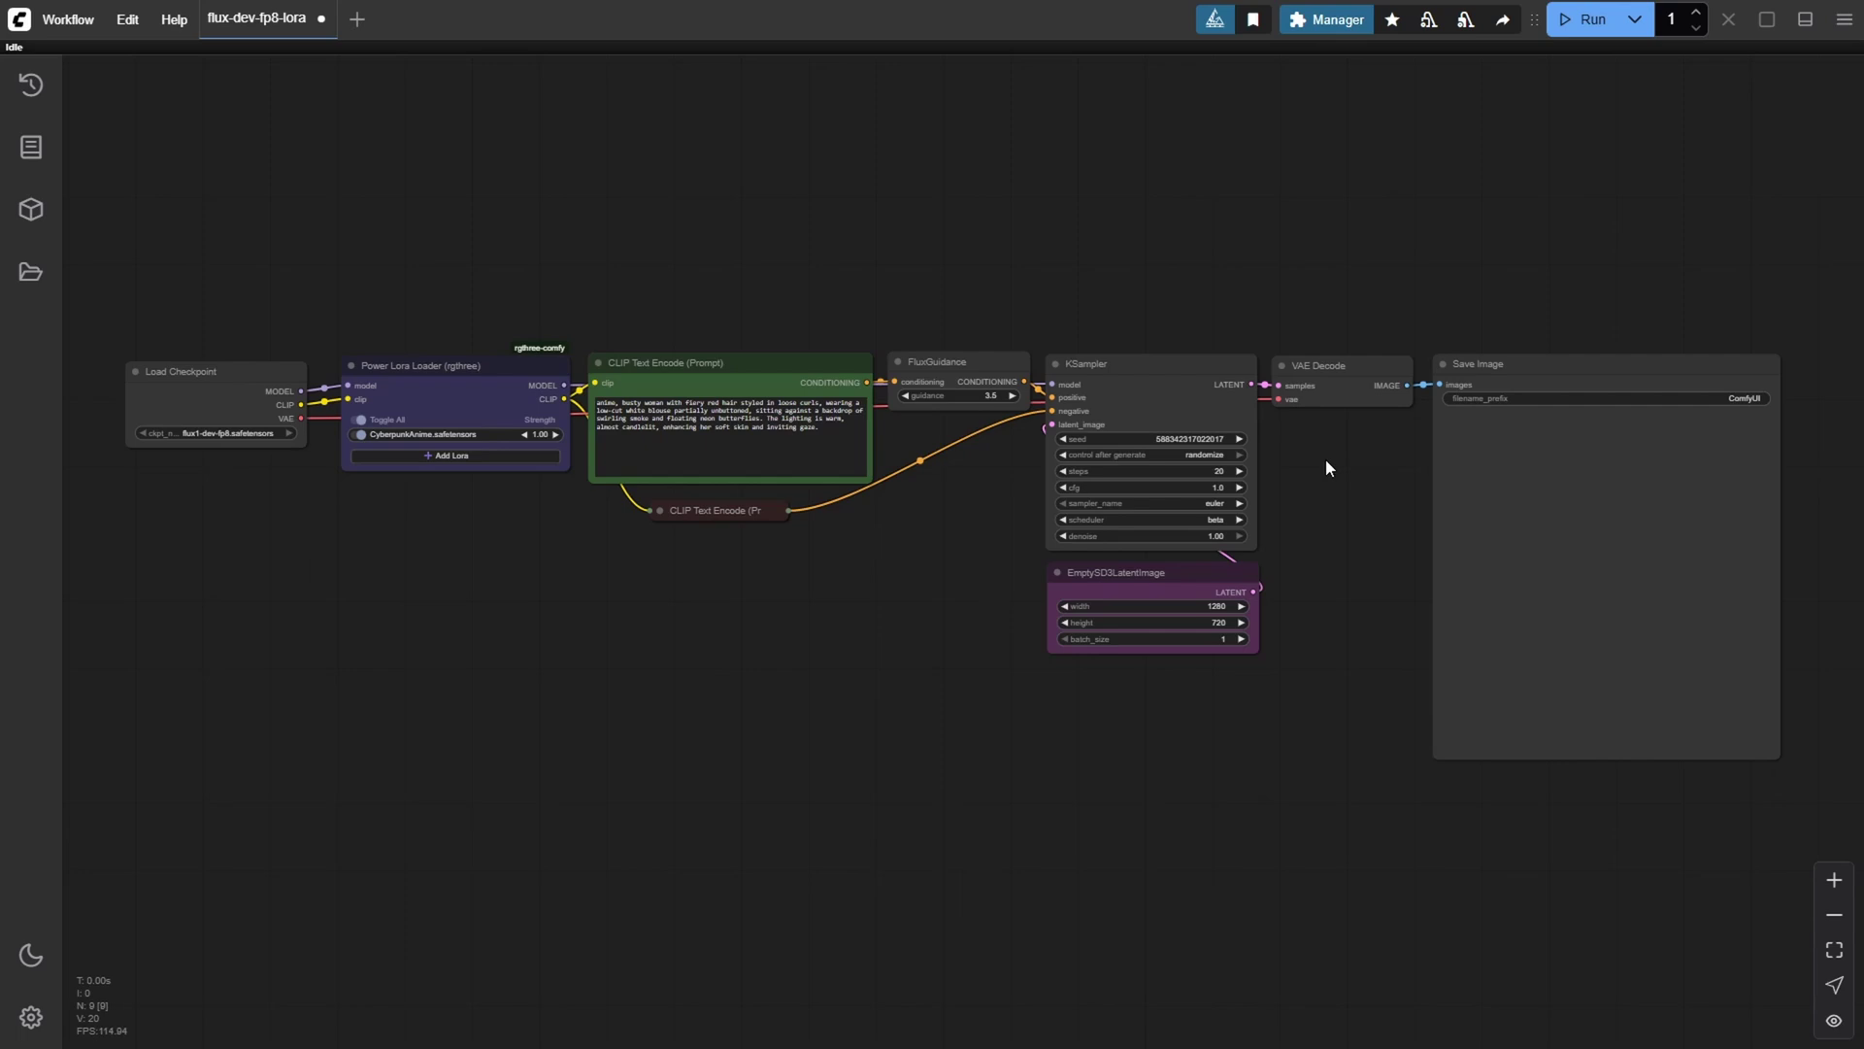
left_click(1576, 29)
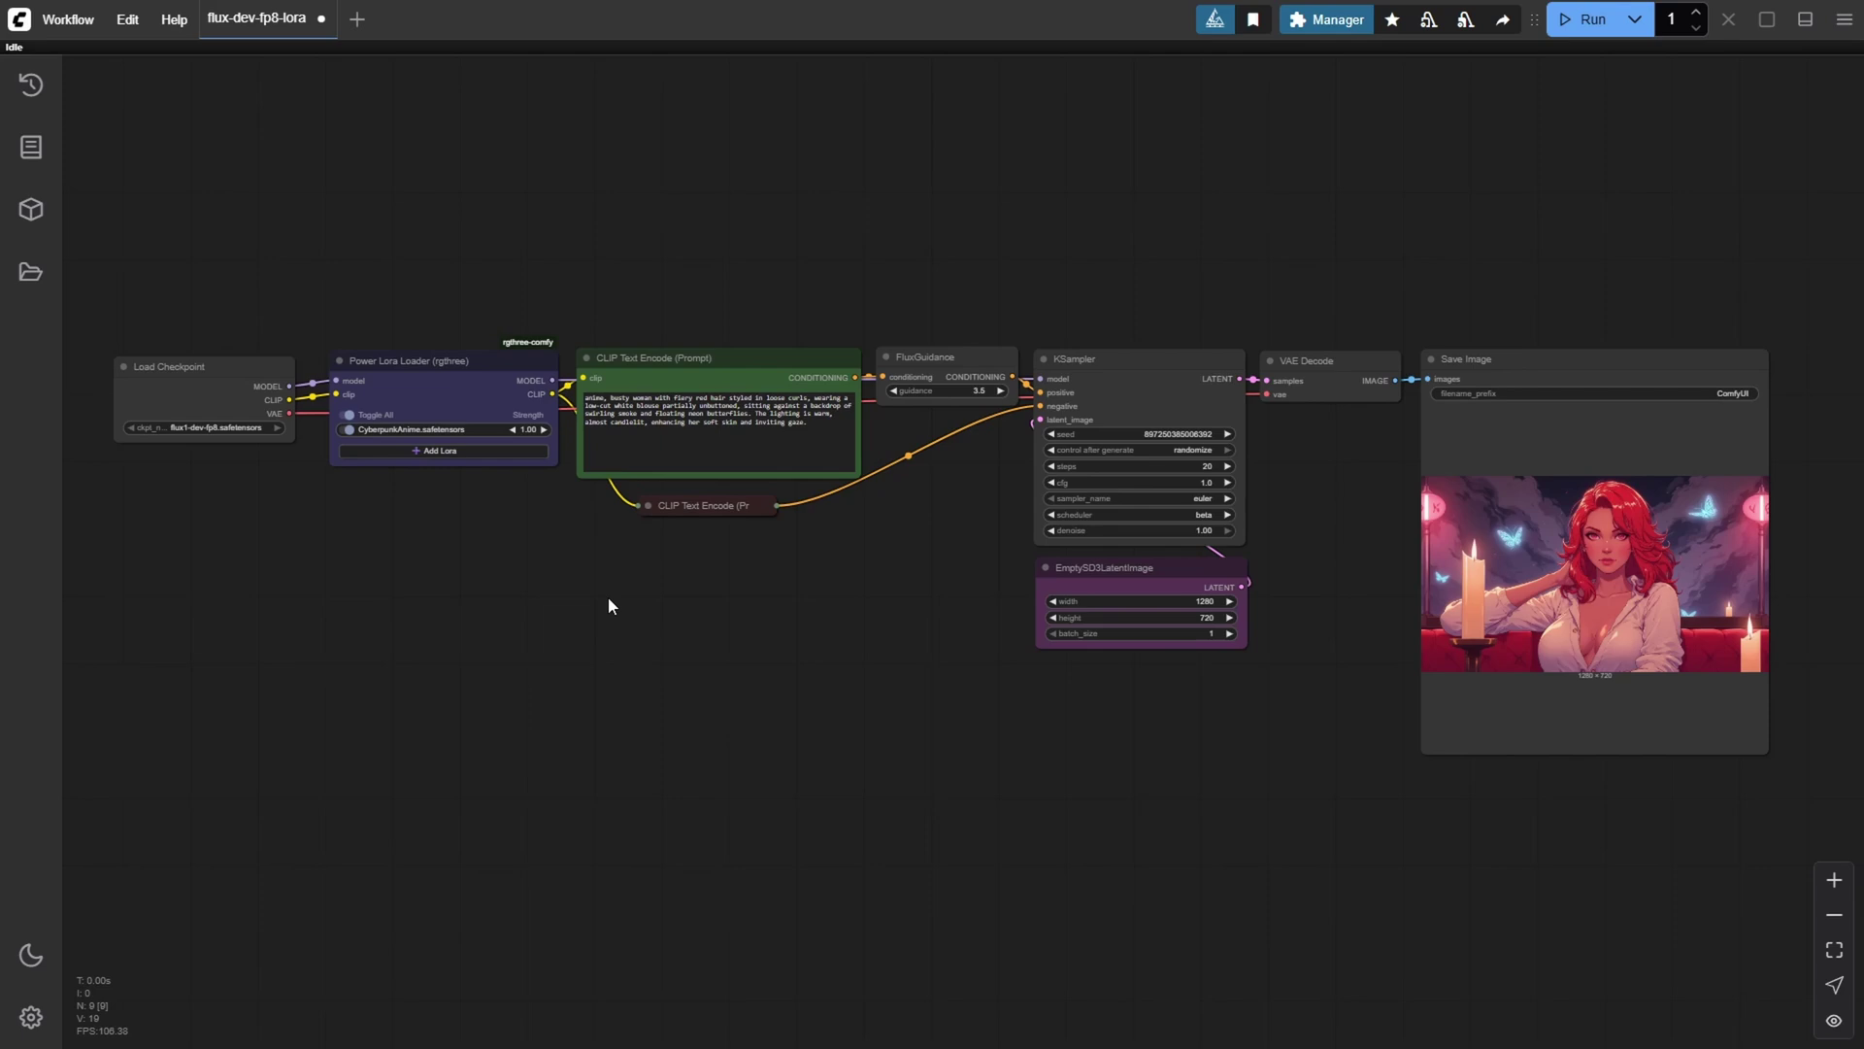
- Replace the anime prompt with 'cyberpunk,' followed by the pasted sci-fi bar scene description
left_click_drag(812, 428, 584, 396)
key("BackSpace")
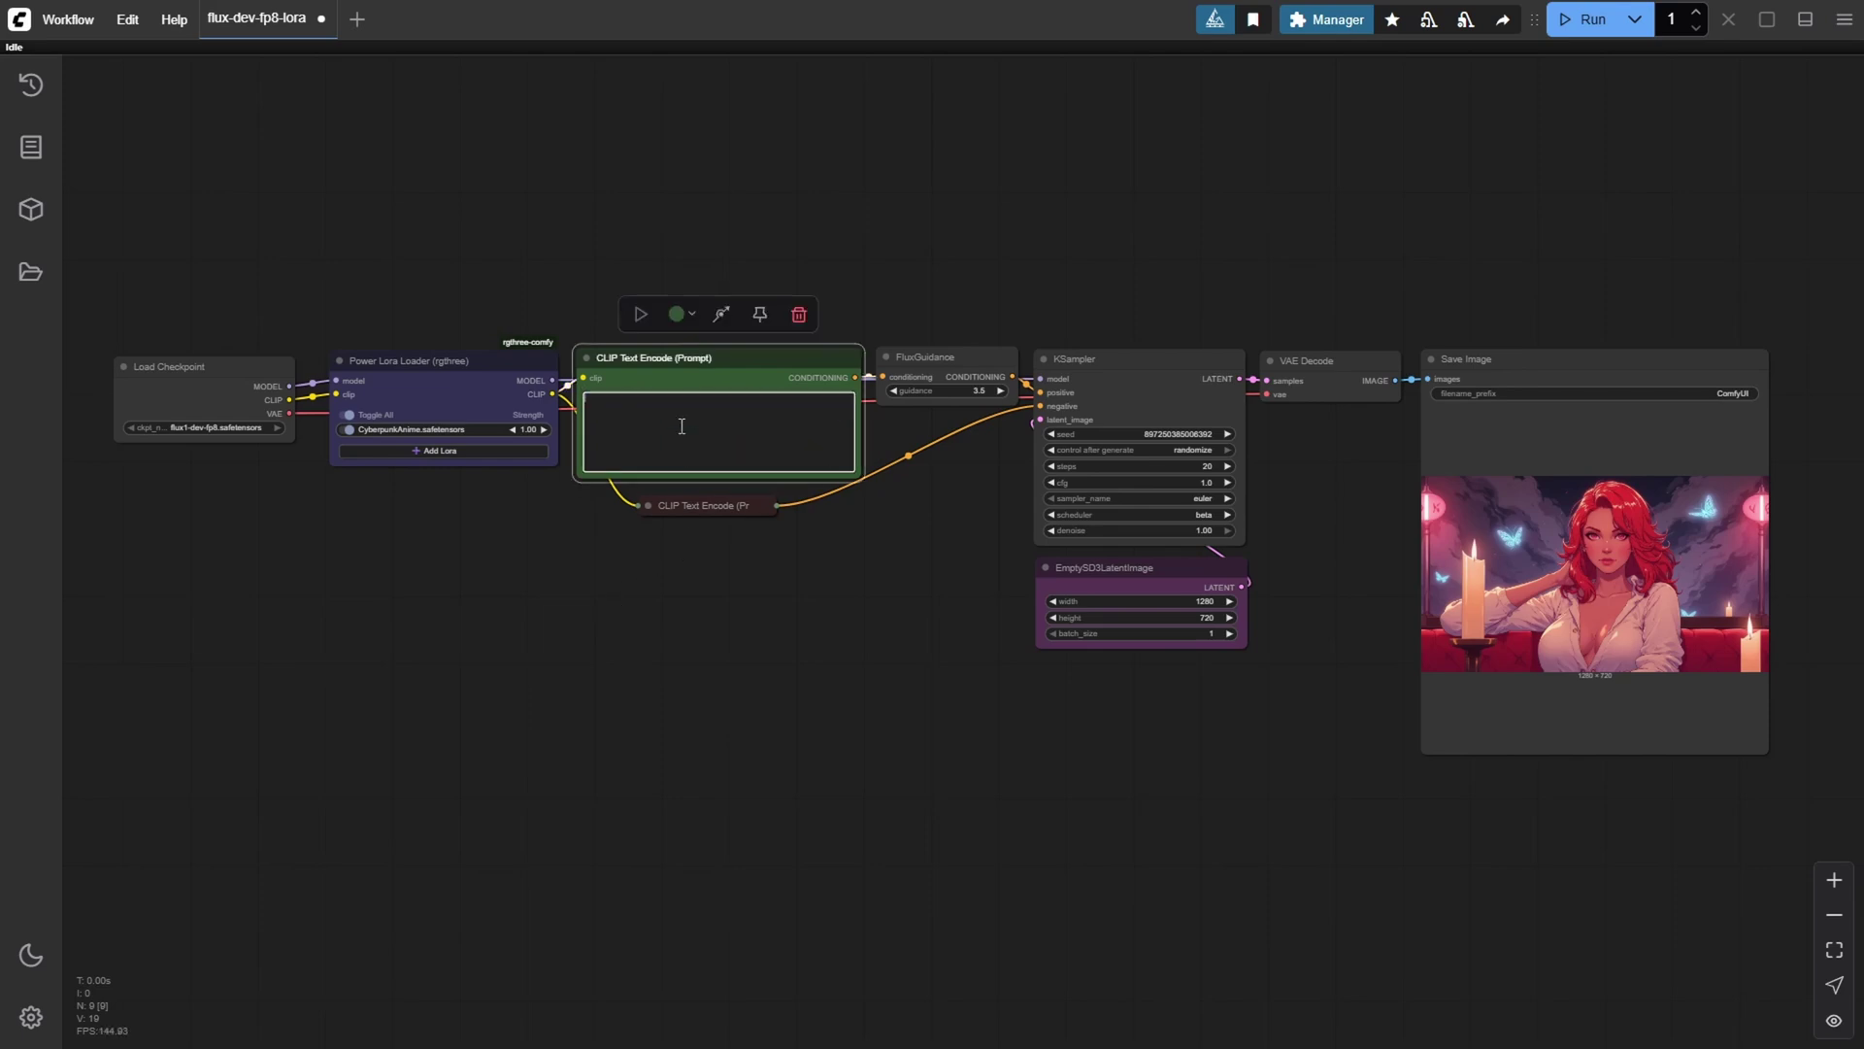
type("cyberpun")
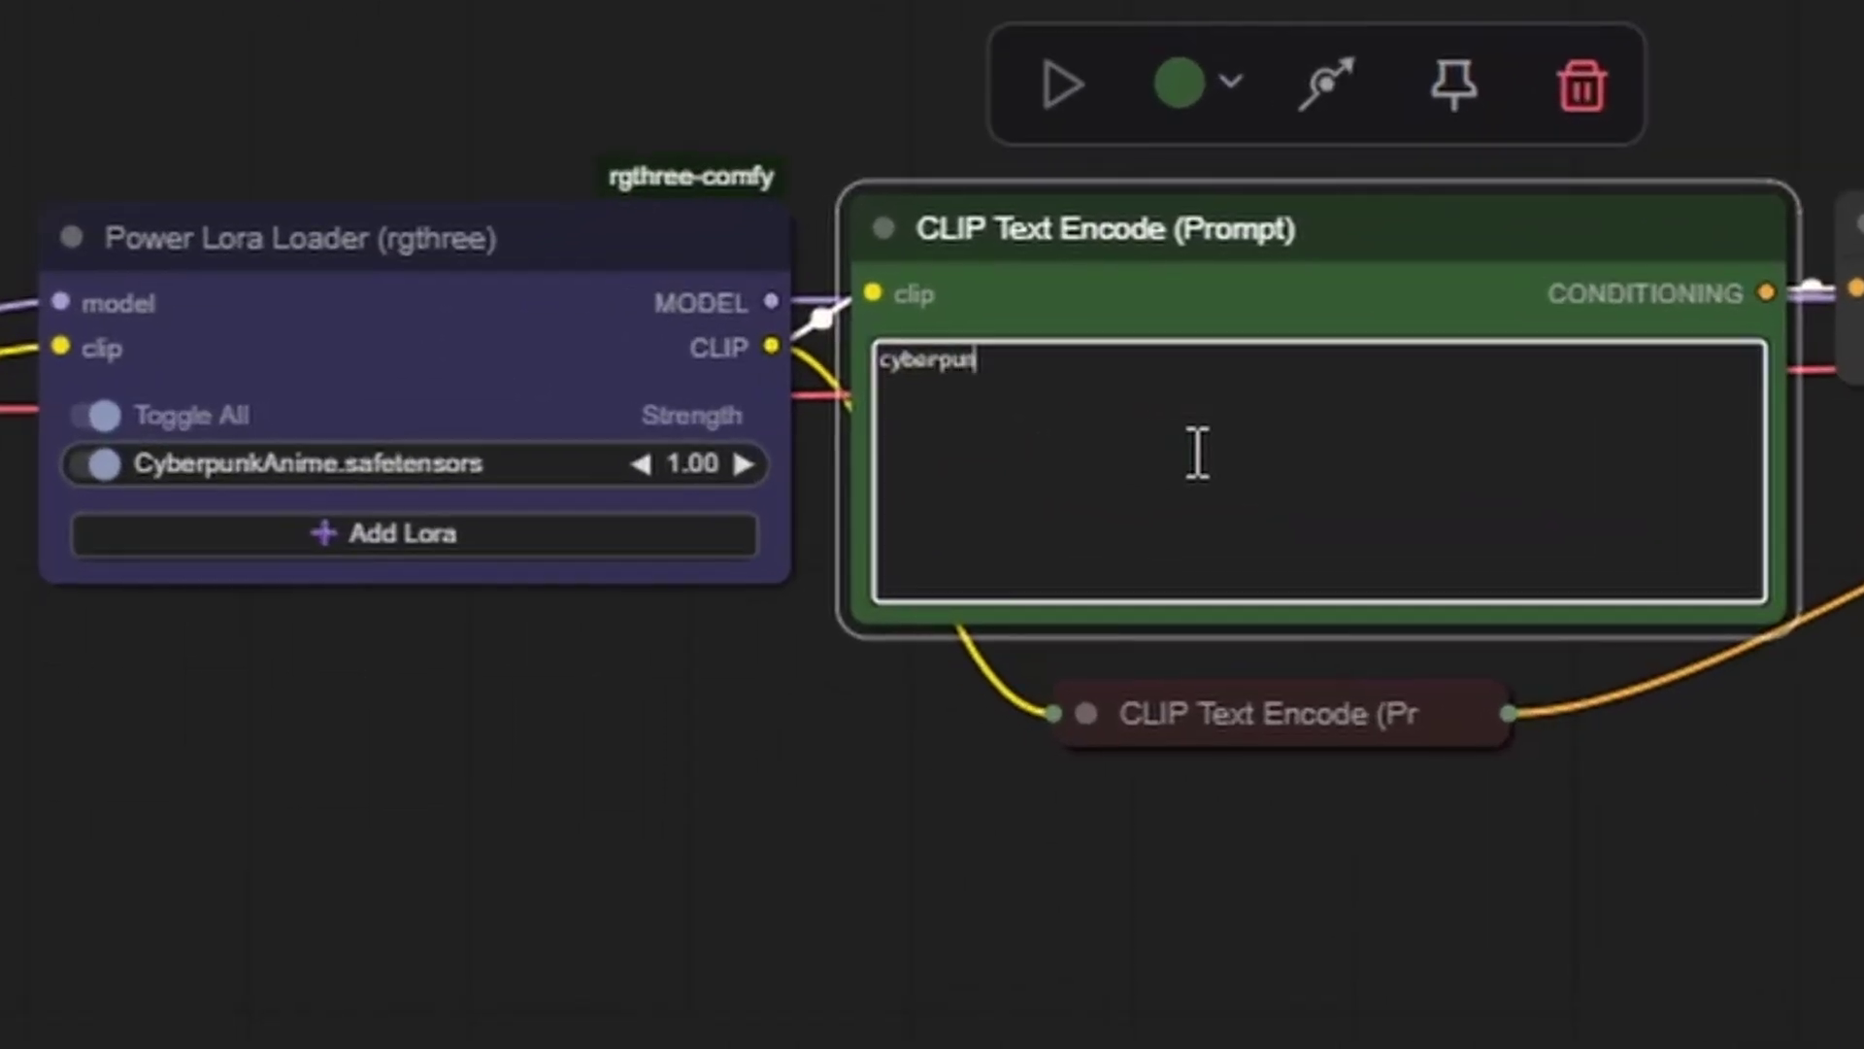
type("k,")
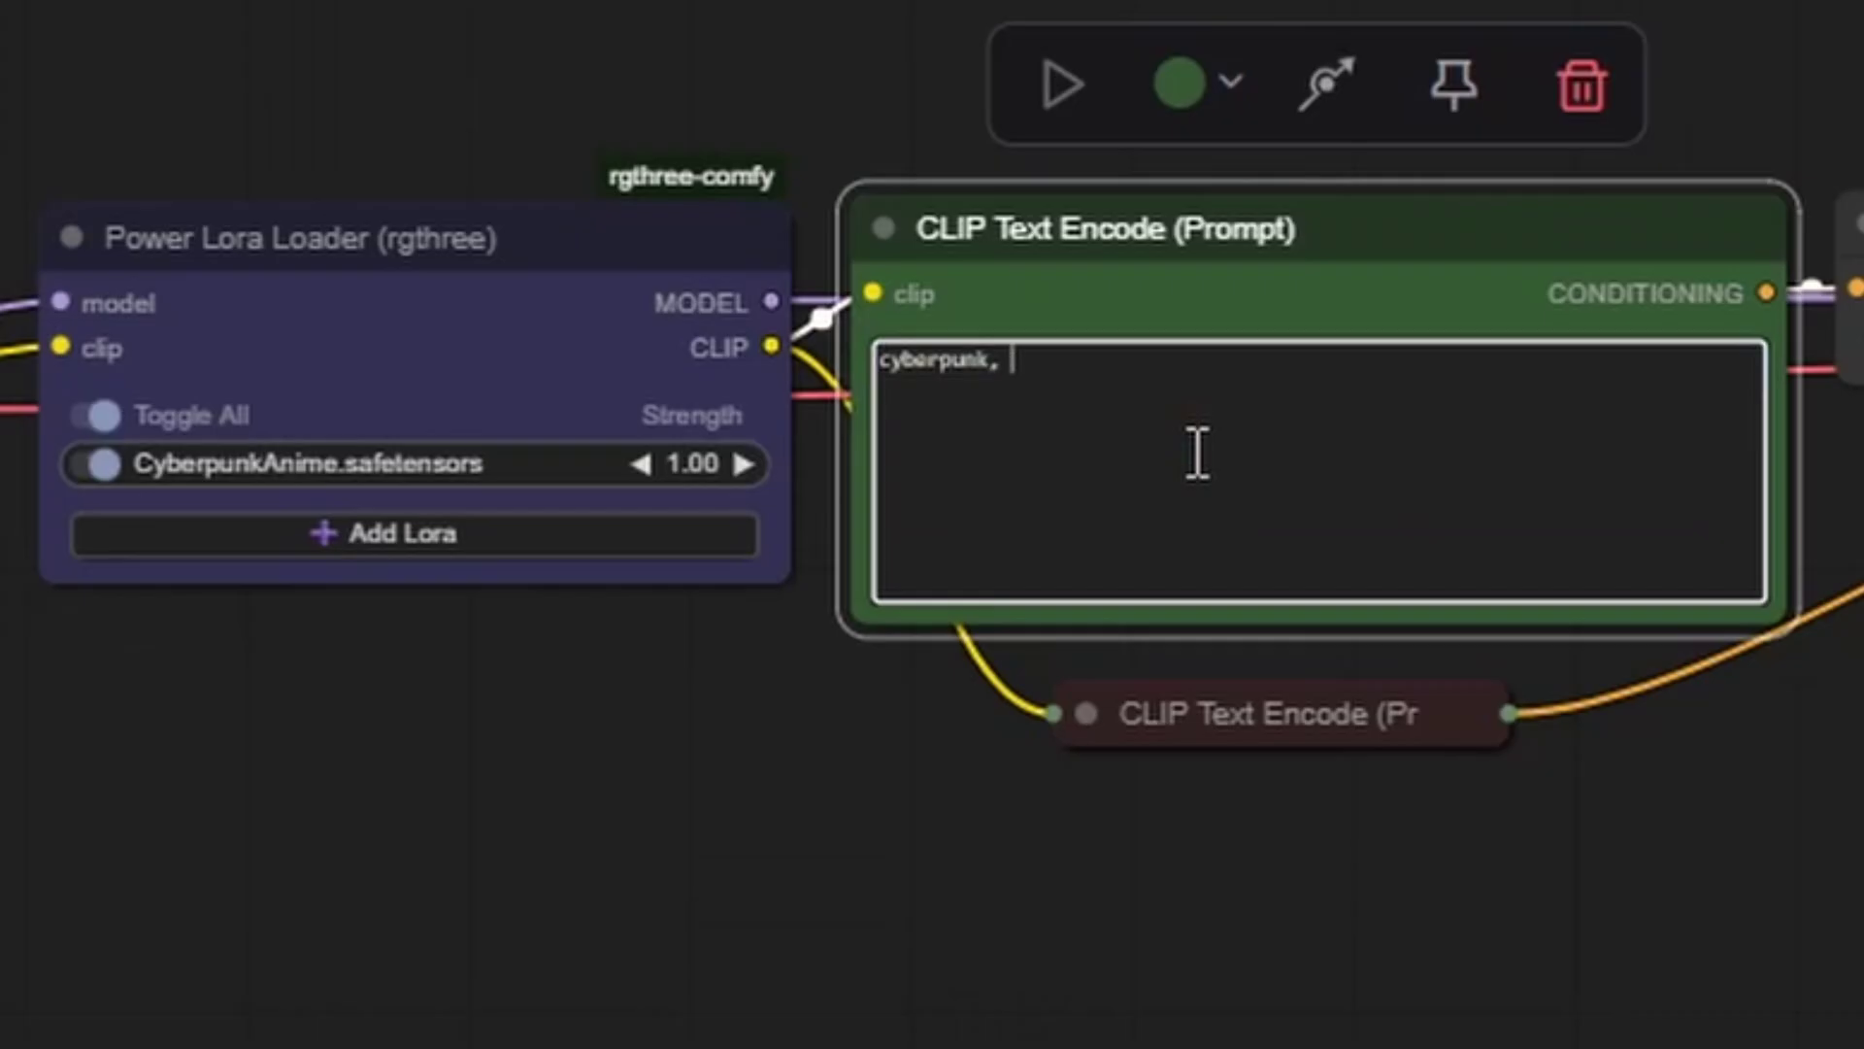
type("hyperrealistic busty woman leans against a translucent bar counter, dressed in a low-cut armored corset layered over a sleek bodysuit of shifting color. The corset's embedded lights trace her figure slowly, like a living rhythm. Her dark chrome hair is styled into elegant coils, framing a confident smile and bright, glowing cyan eyes. Floating cocktail drones drift around her, projecting soft laser effects over her curves. The mood is intimate and electric – a luxury sci-fi lounge draped in color and slow pulse.")
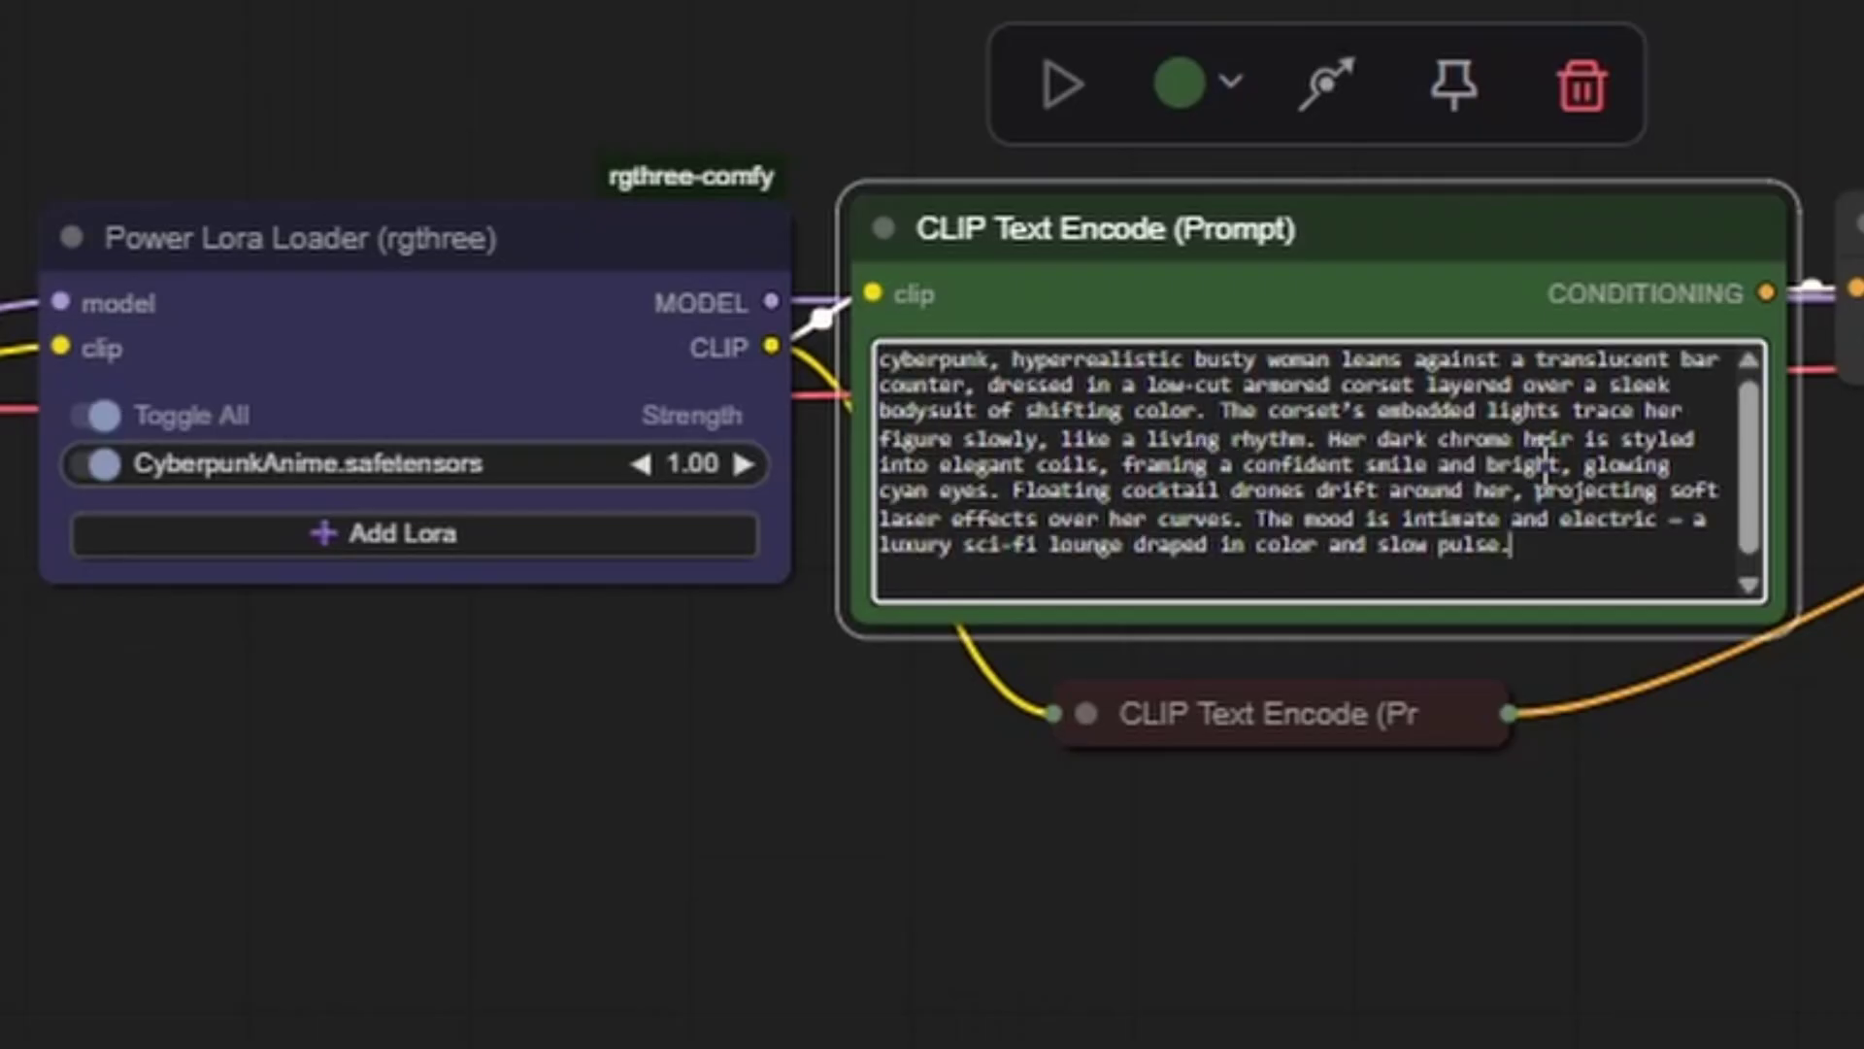
scroll(1675, 500, "up", 1)
scroll(1661, 446, "down", 1)
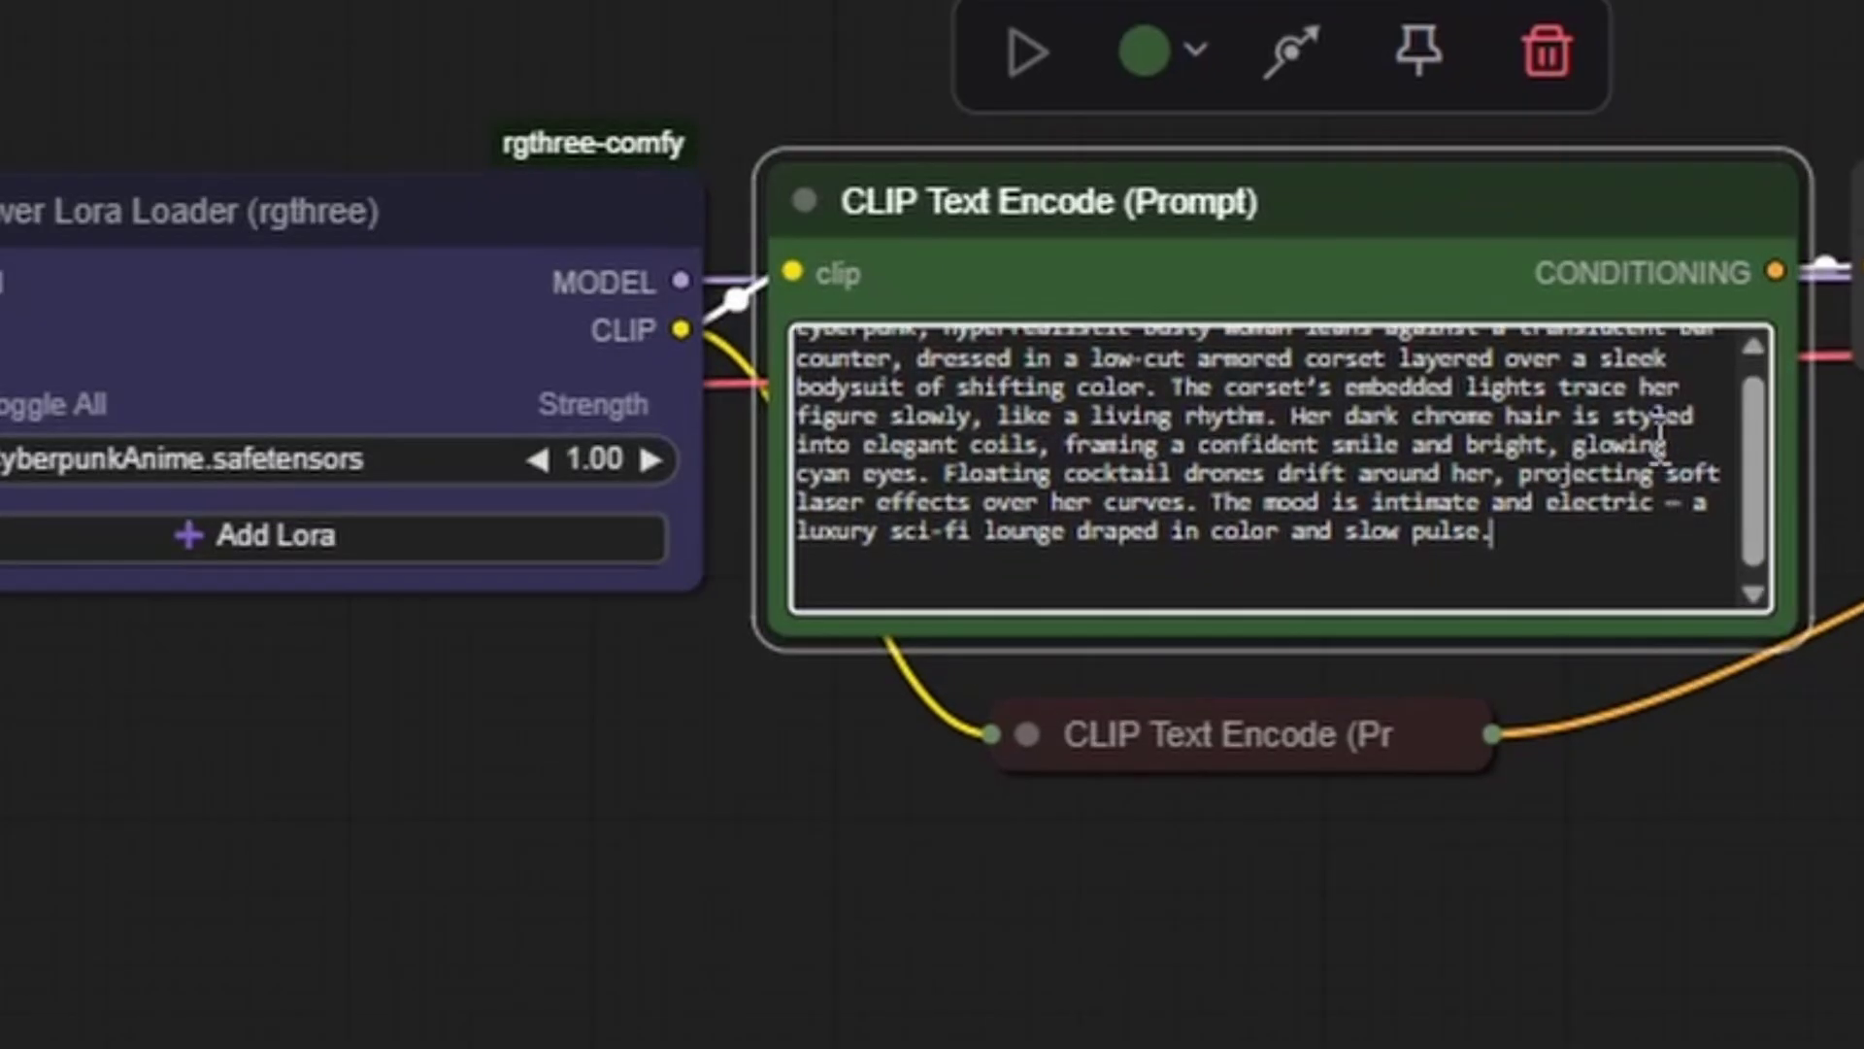
- Set the CyberpunkAnime LoRA strength to 0.80 and the KSampler steps to 30
scroll(1662, 442, "up", 1)
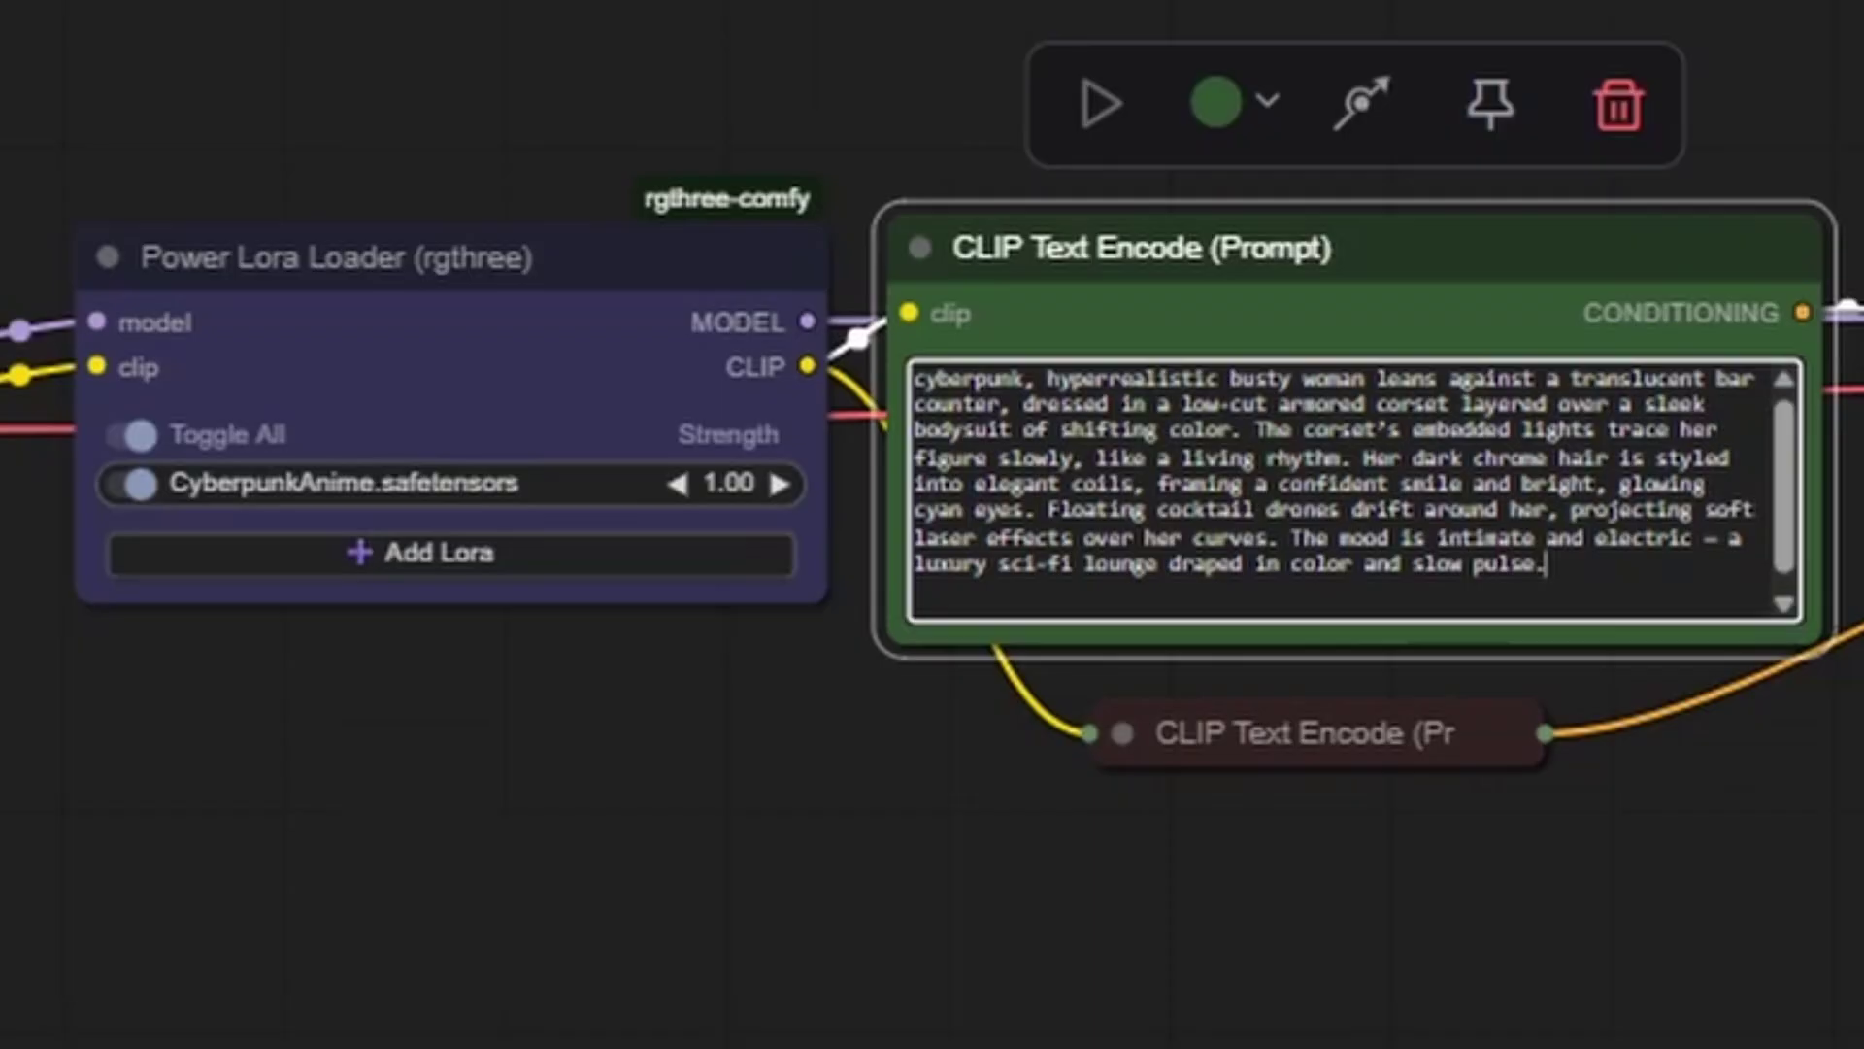
left_click(729, 483)
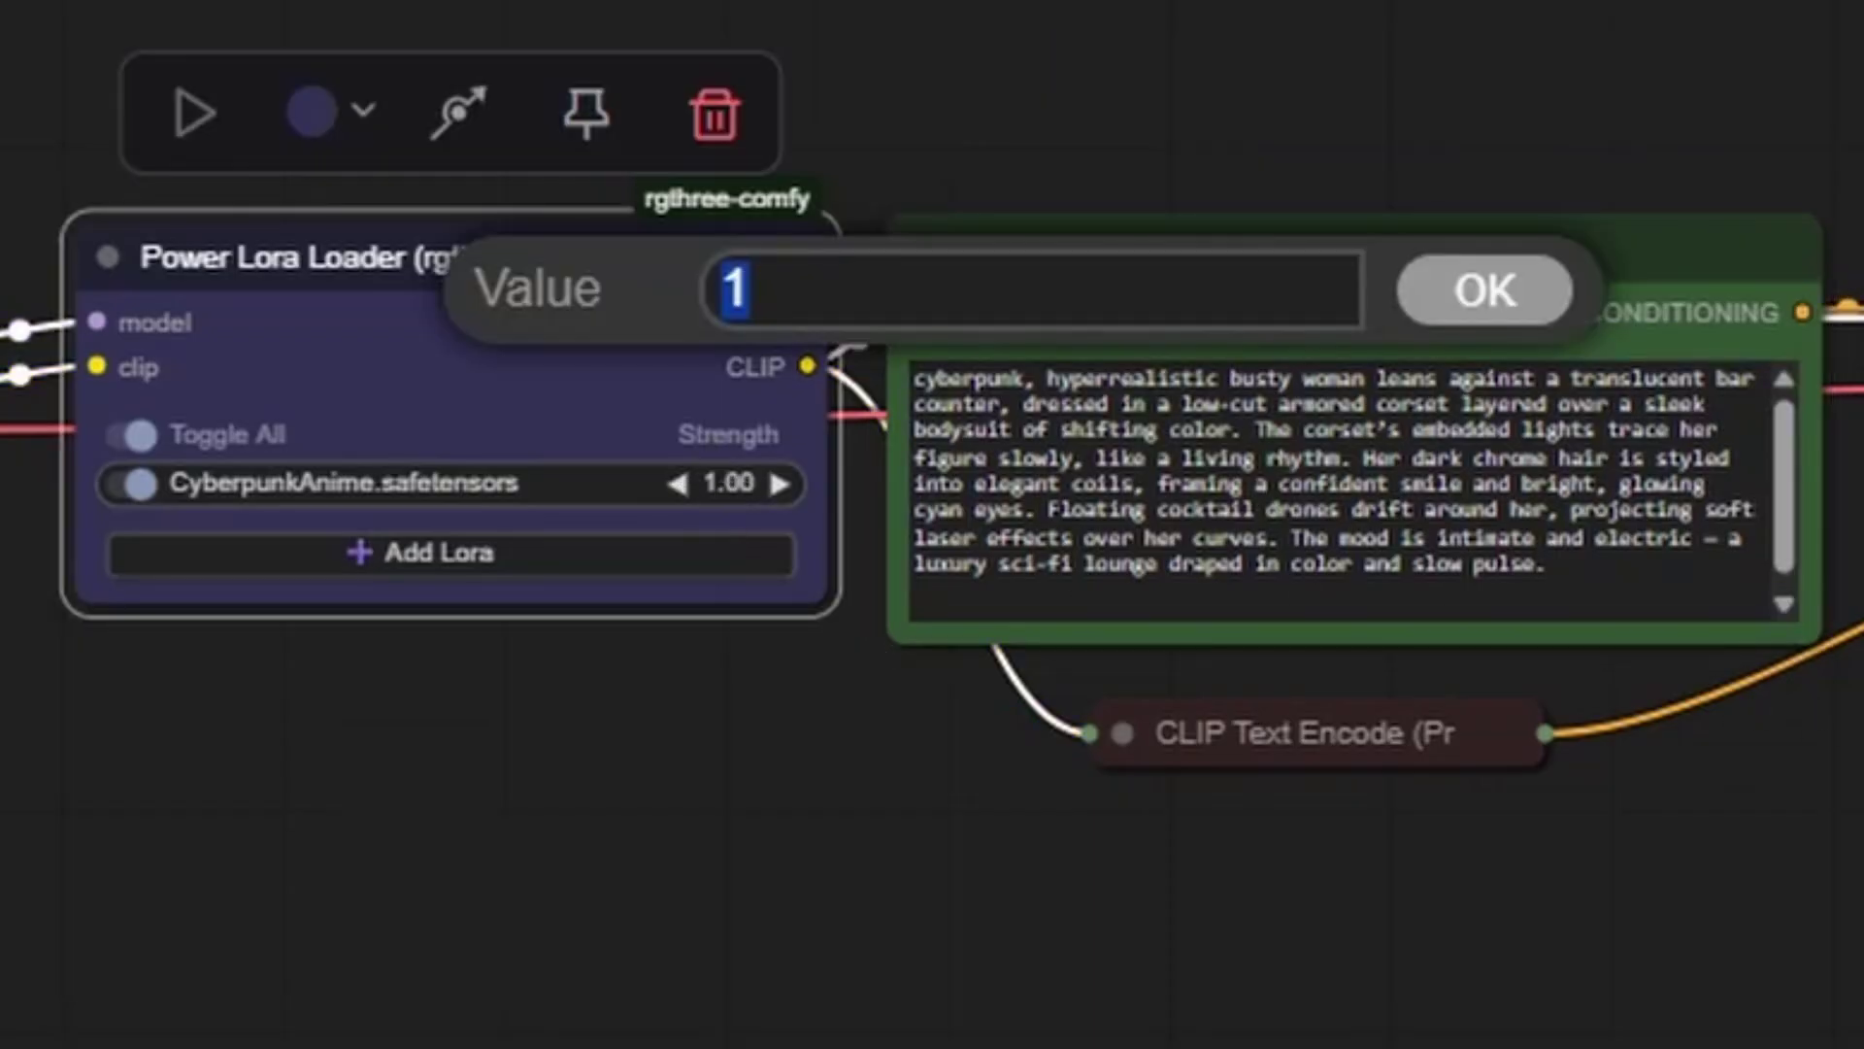
type("0.8")
key("Return")
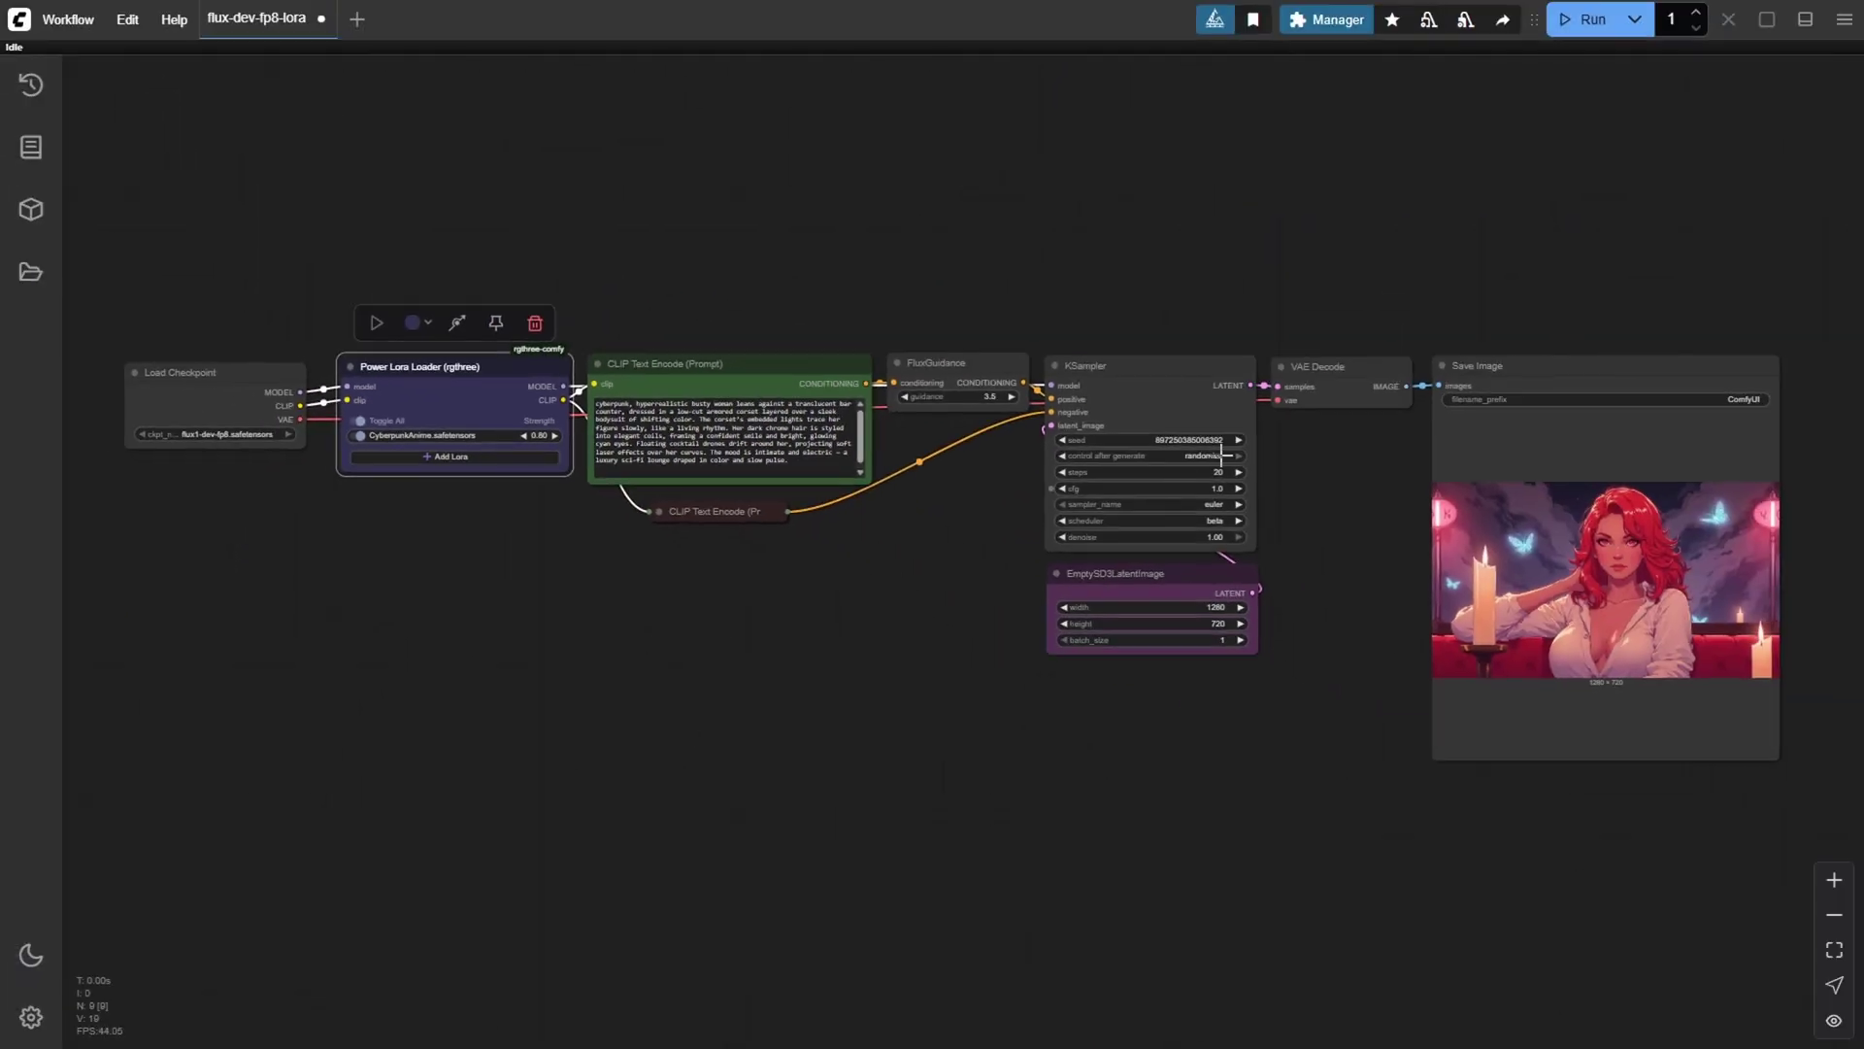
left_click(1217, 473)
type("20")
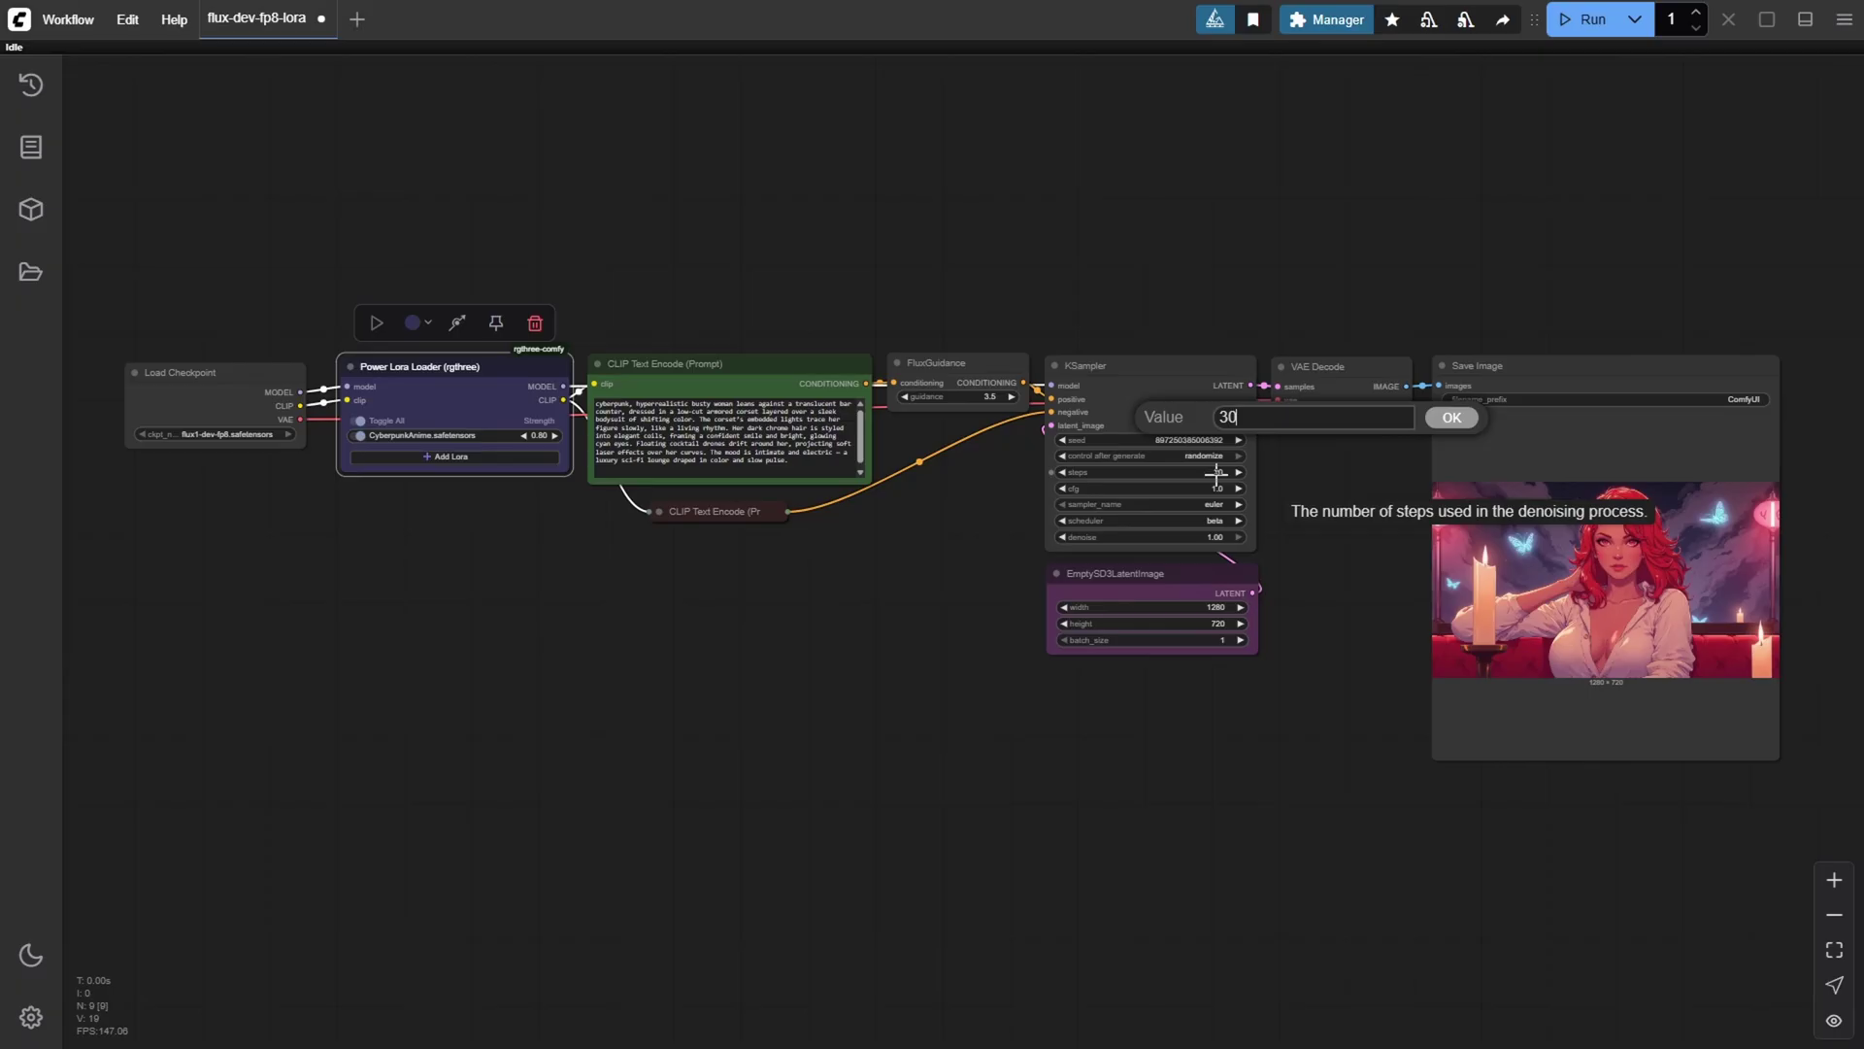
key("Return")
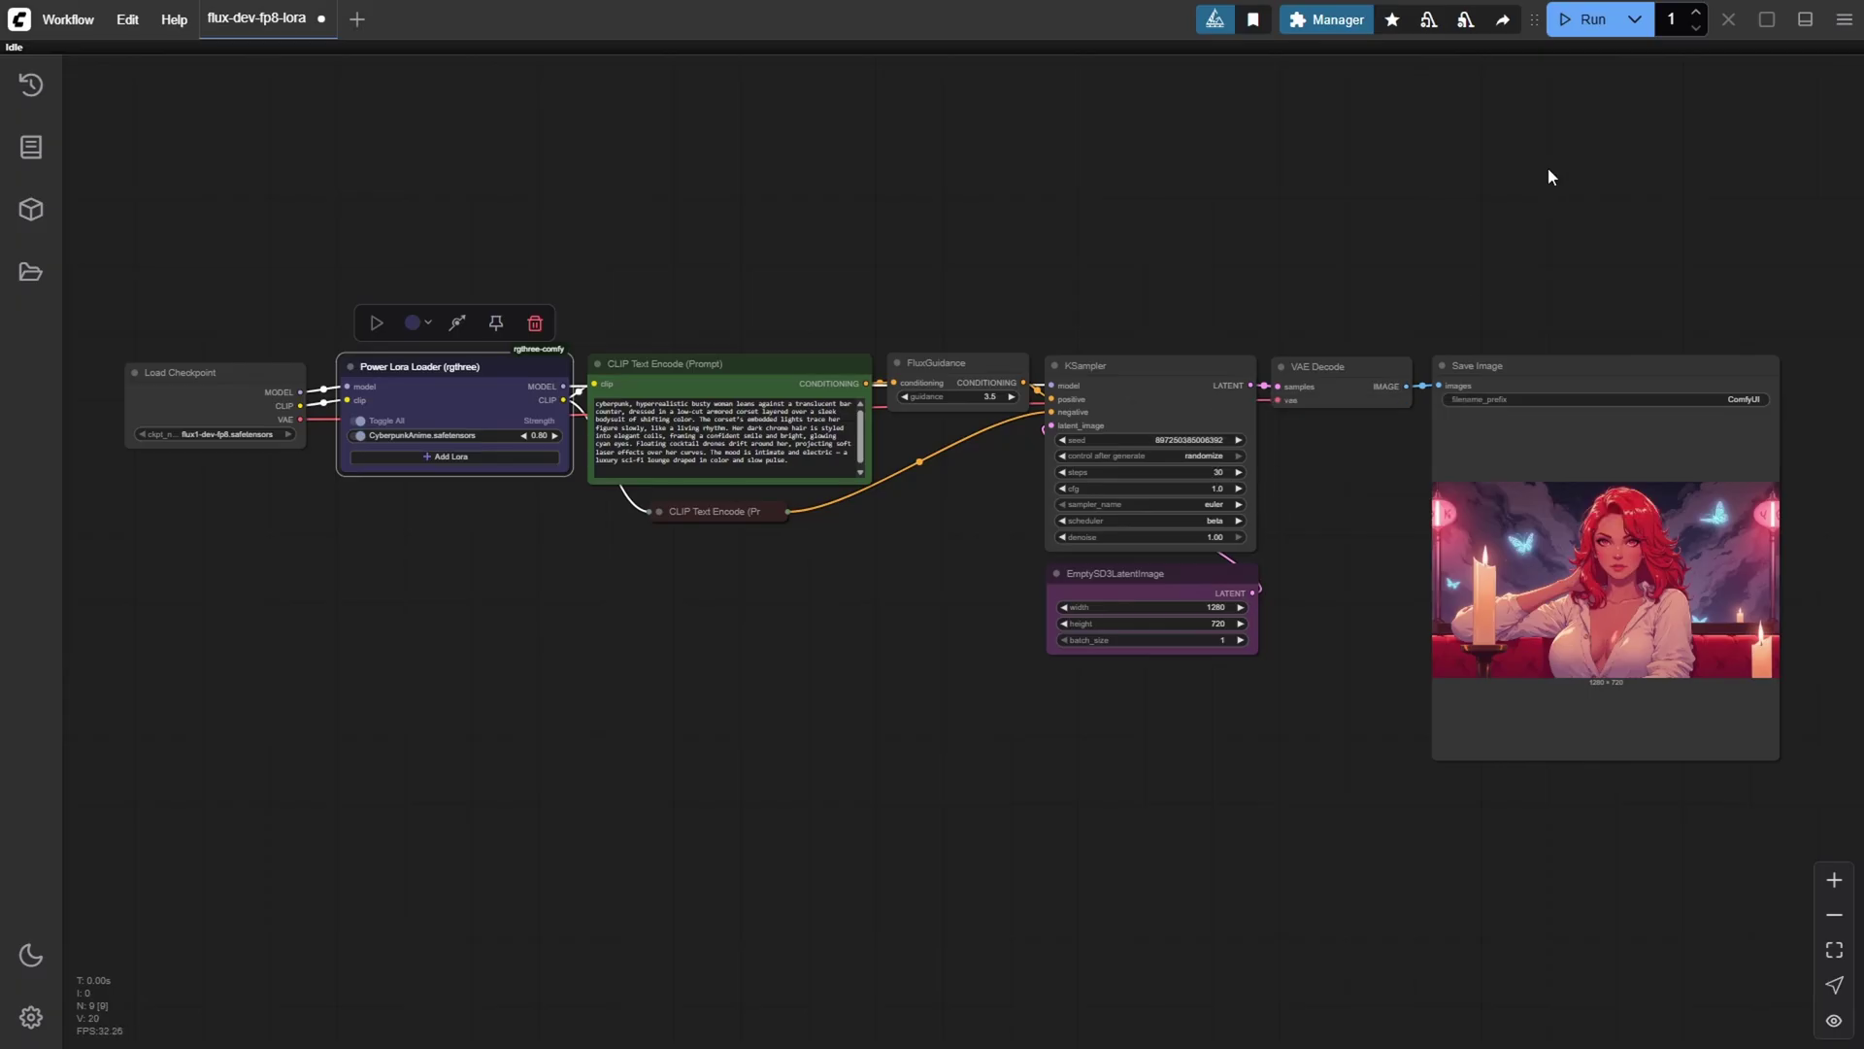
- Generate the cyberpunk neon-bar portrait and view the newest result enlarged from the Queue history
left_click(1577, 21)
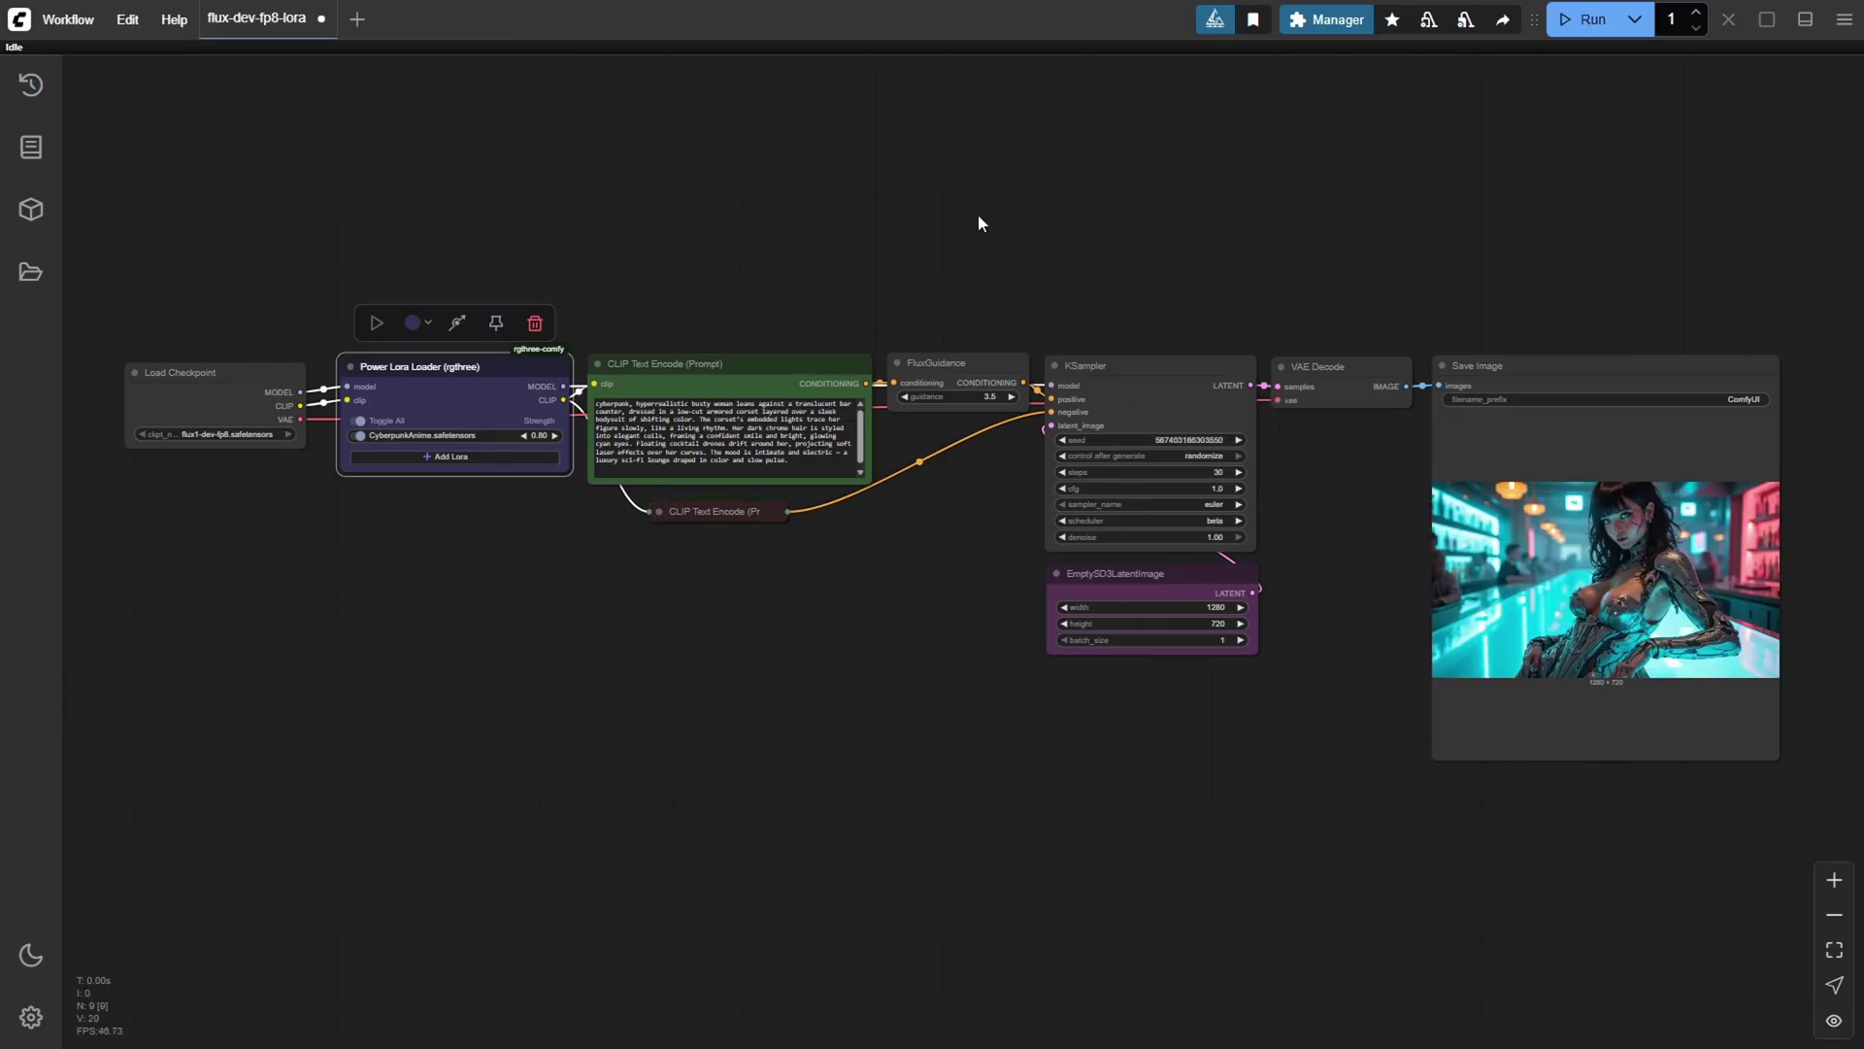
left_click(32, 87)
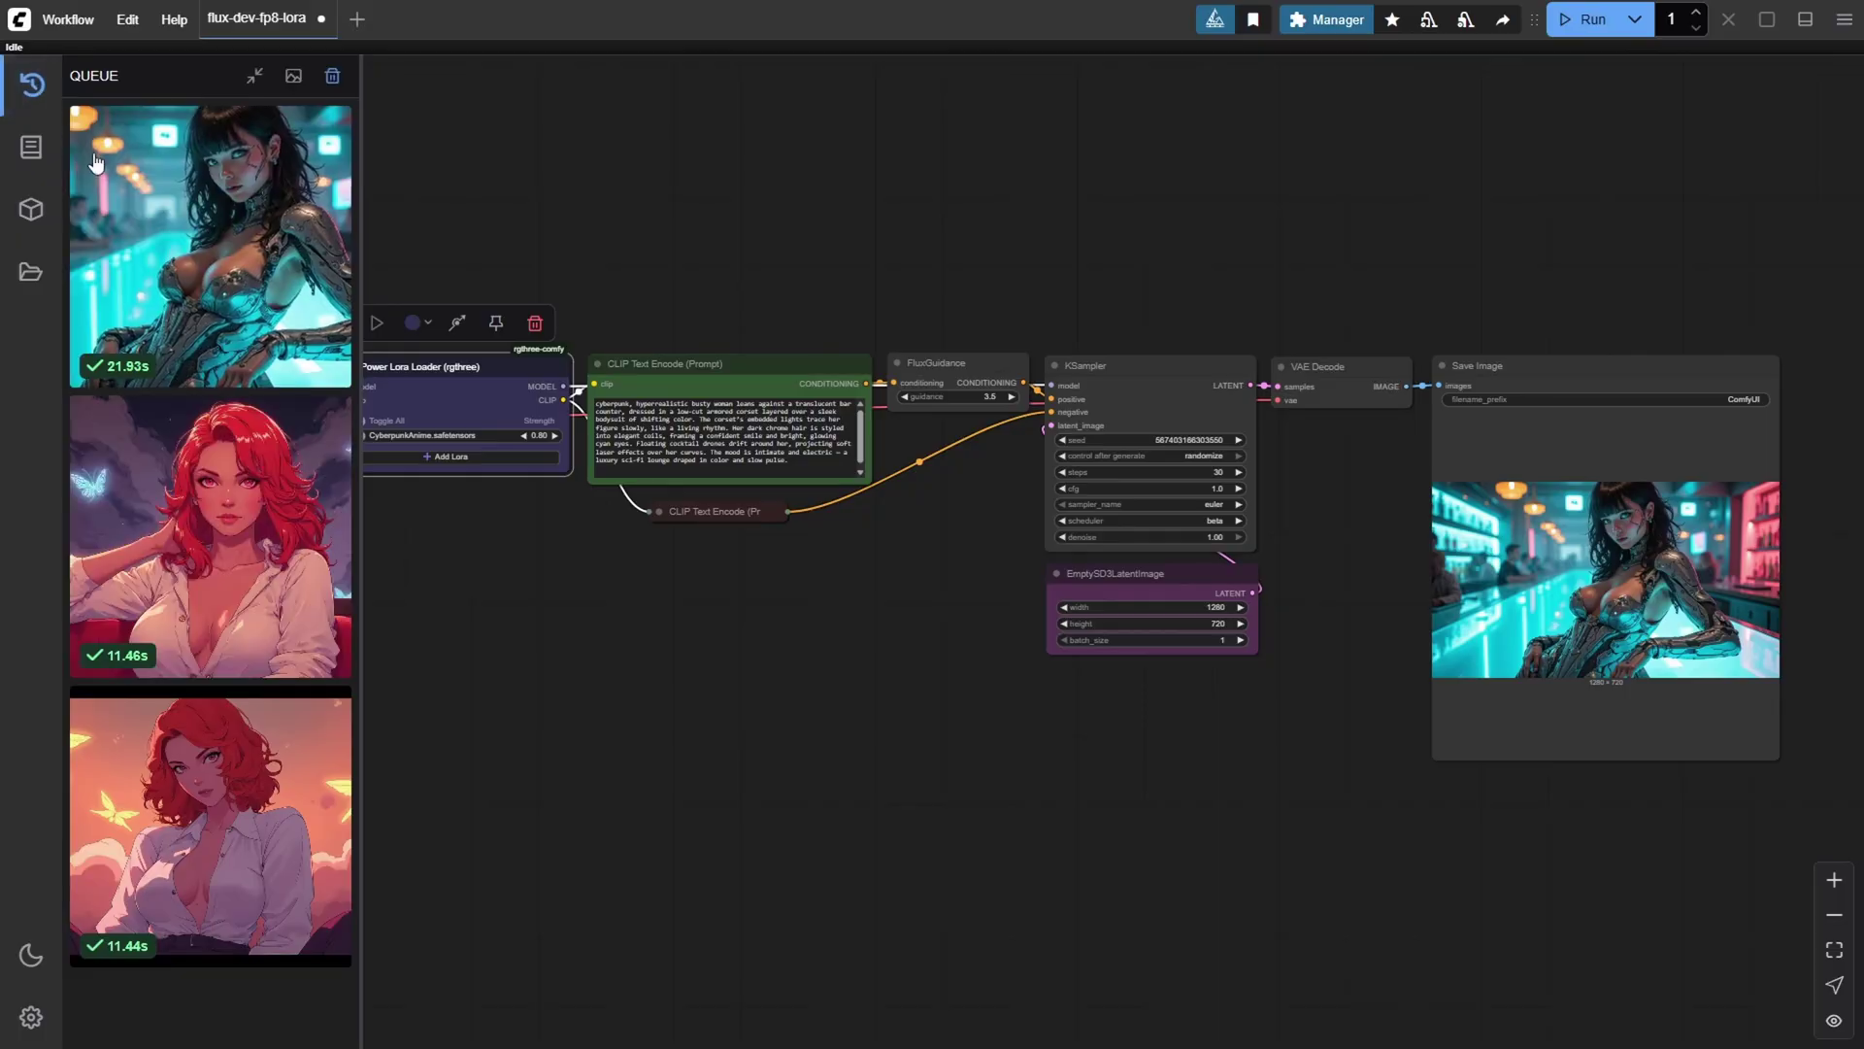
left_click(255, 241)
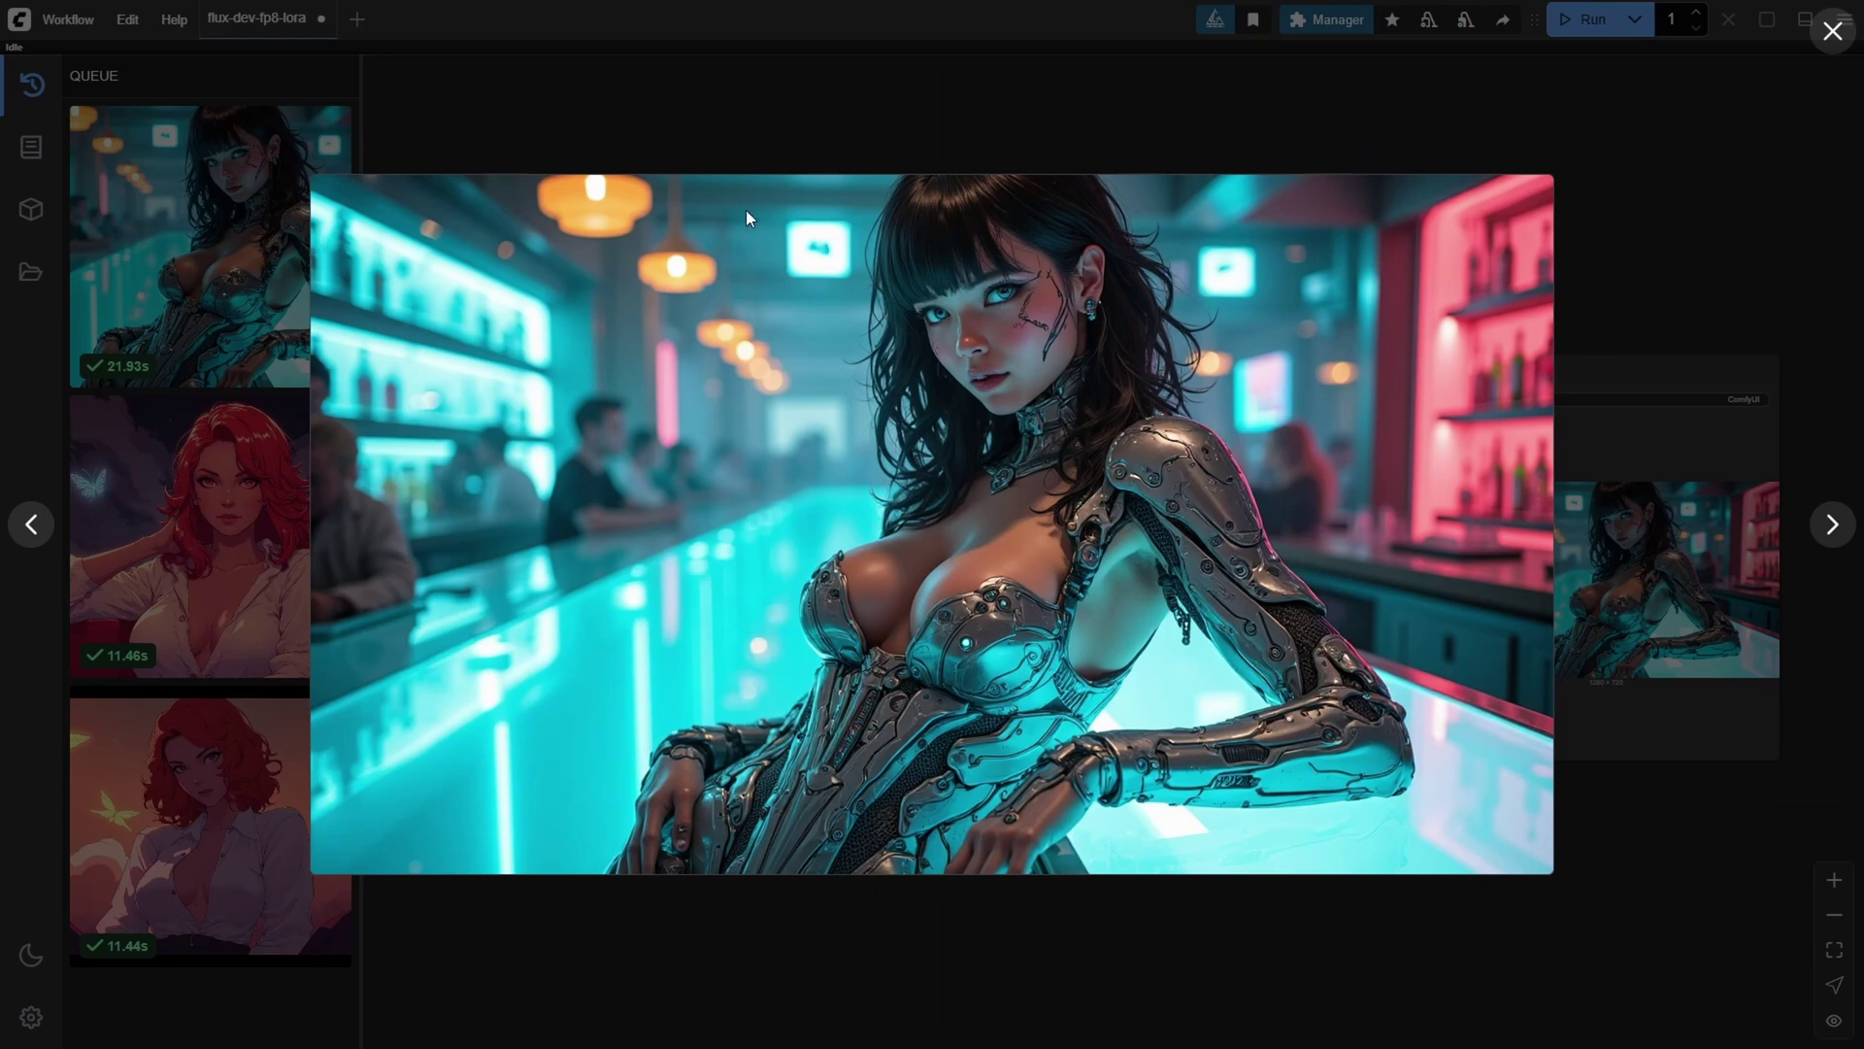
- Close the enlarged cyberpunk image to return to the flux-dev-fp8-lora workflow
left_click(1005, 147)
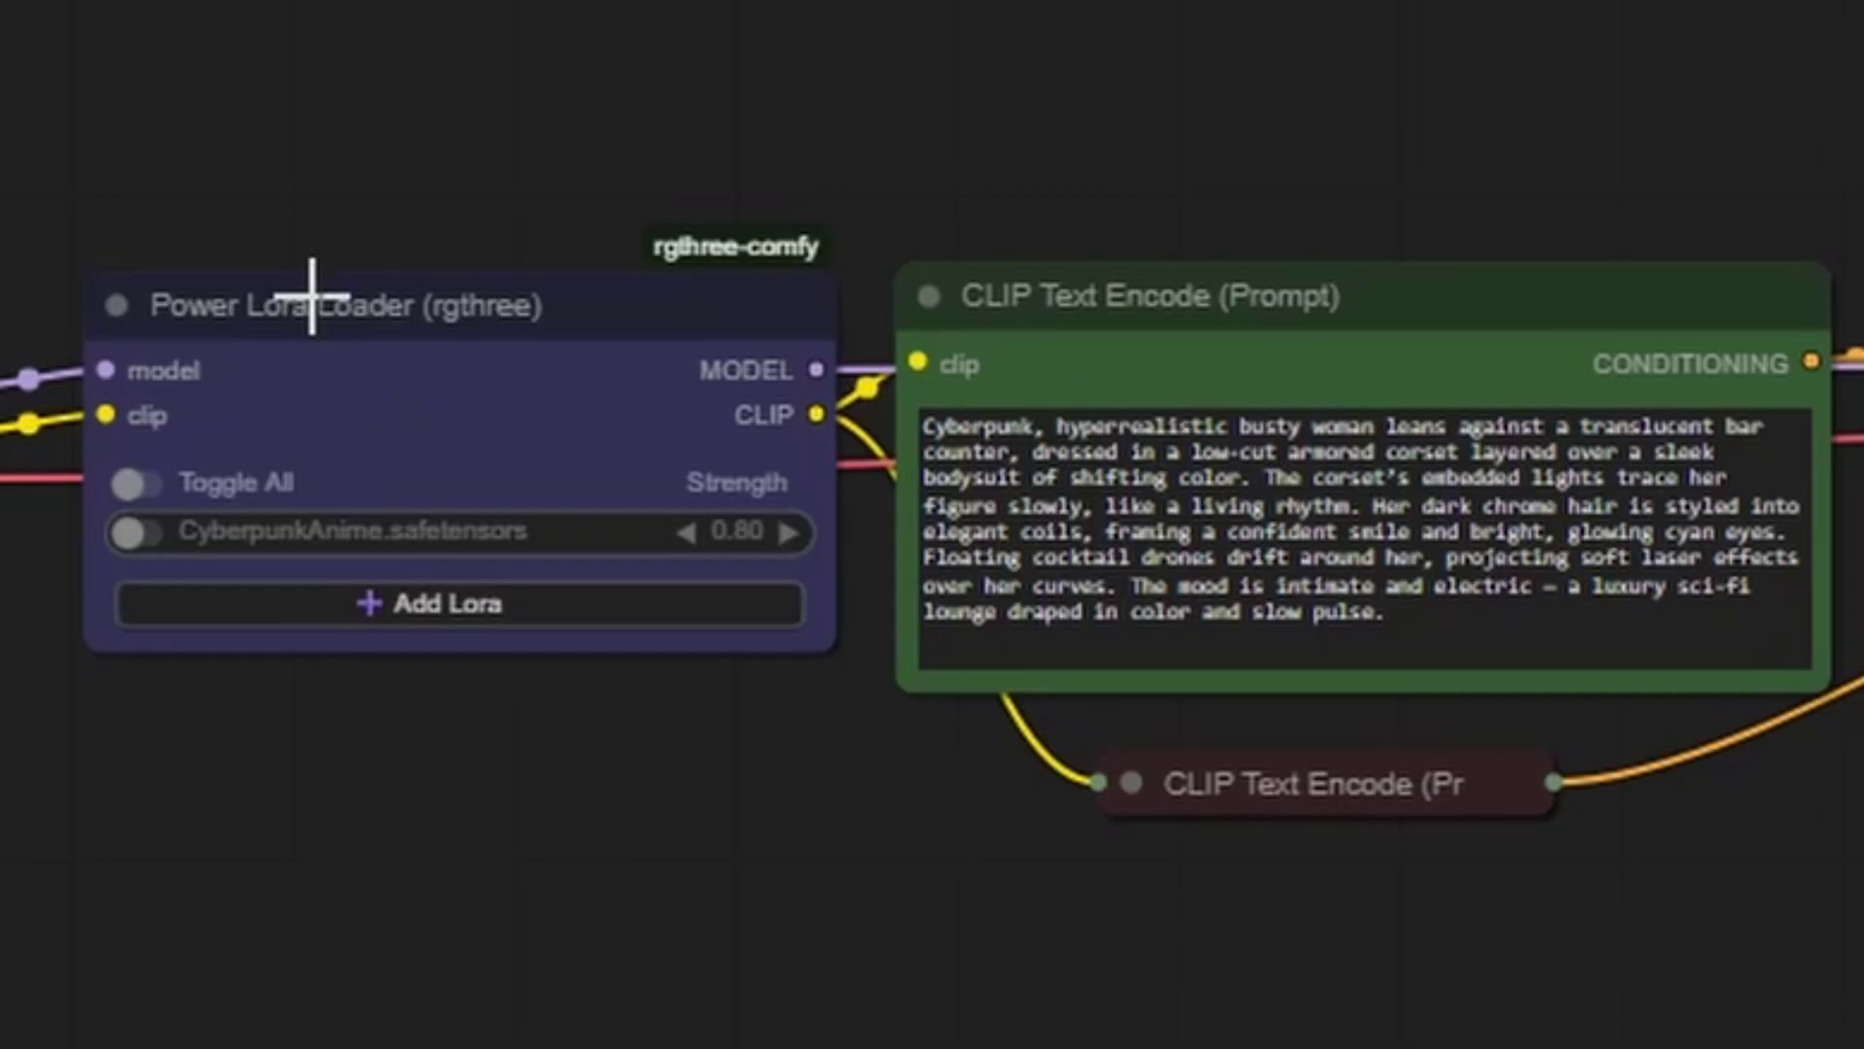
left_click(323, 330)
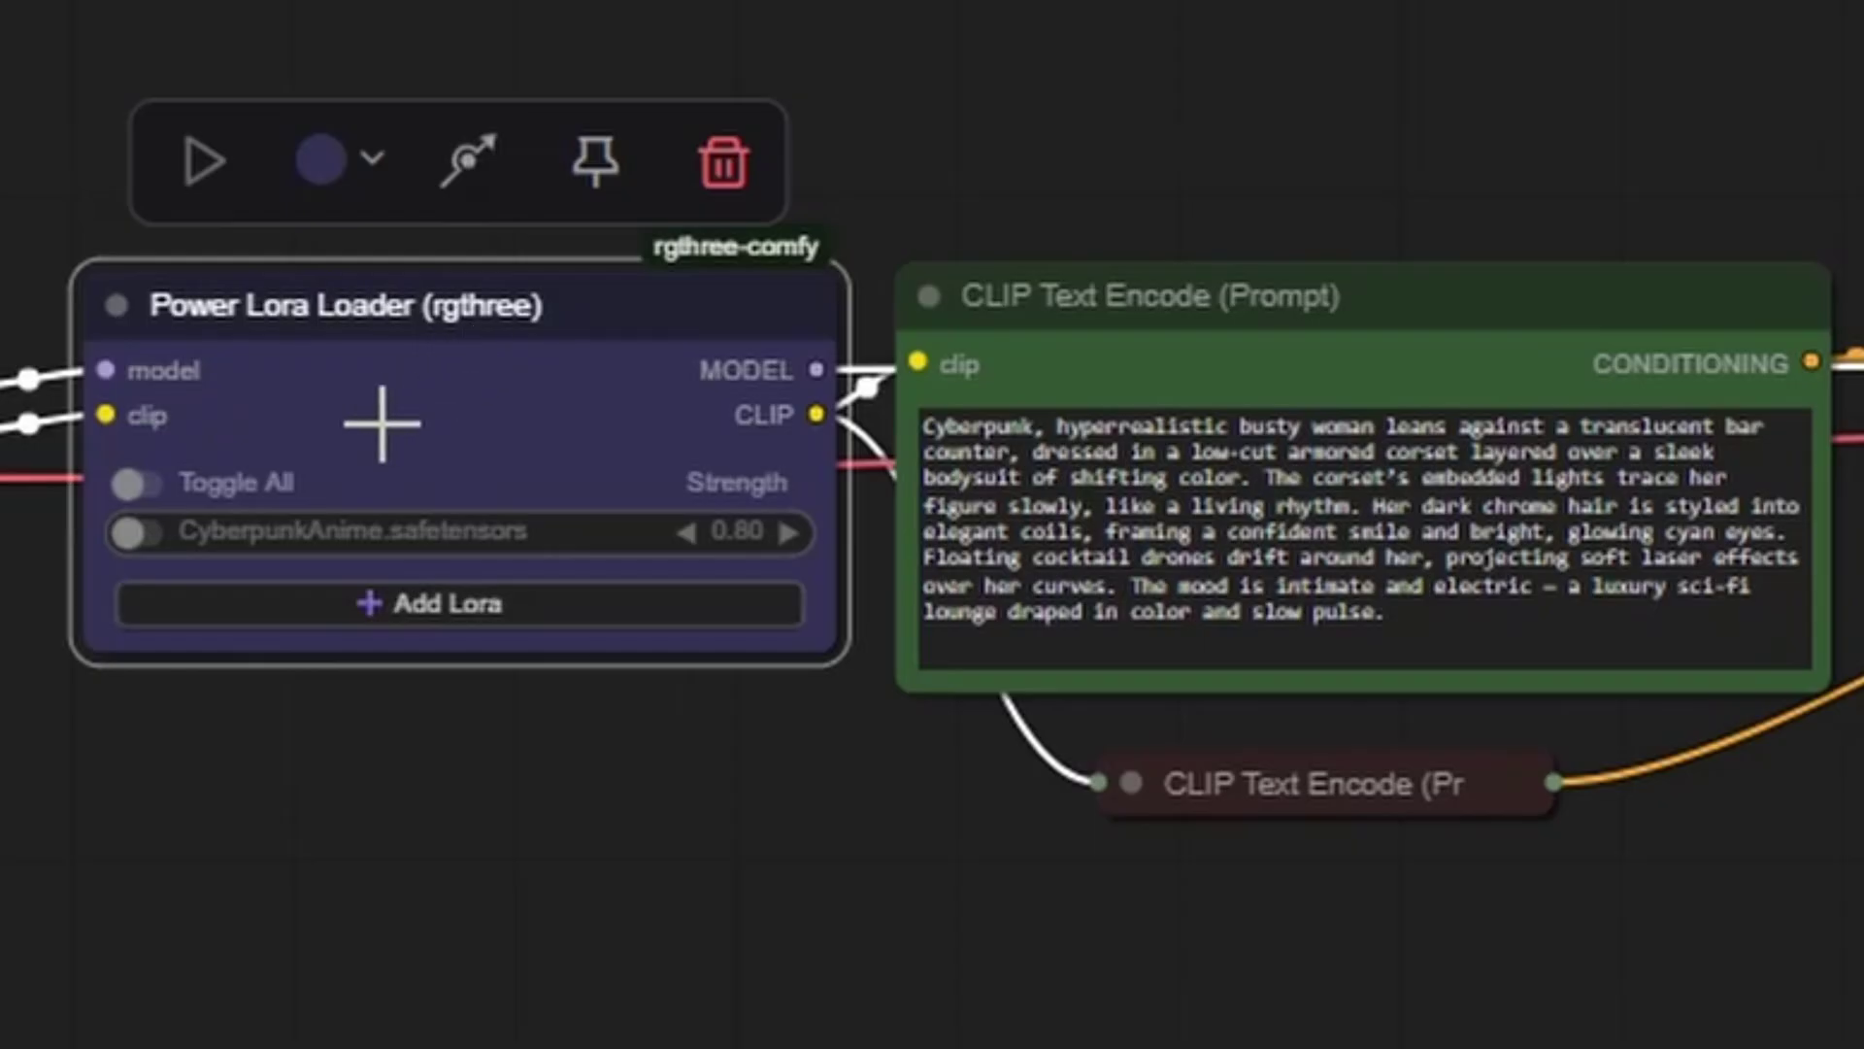
left_click(140, 532)
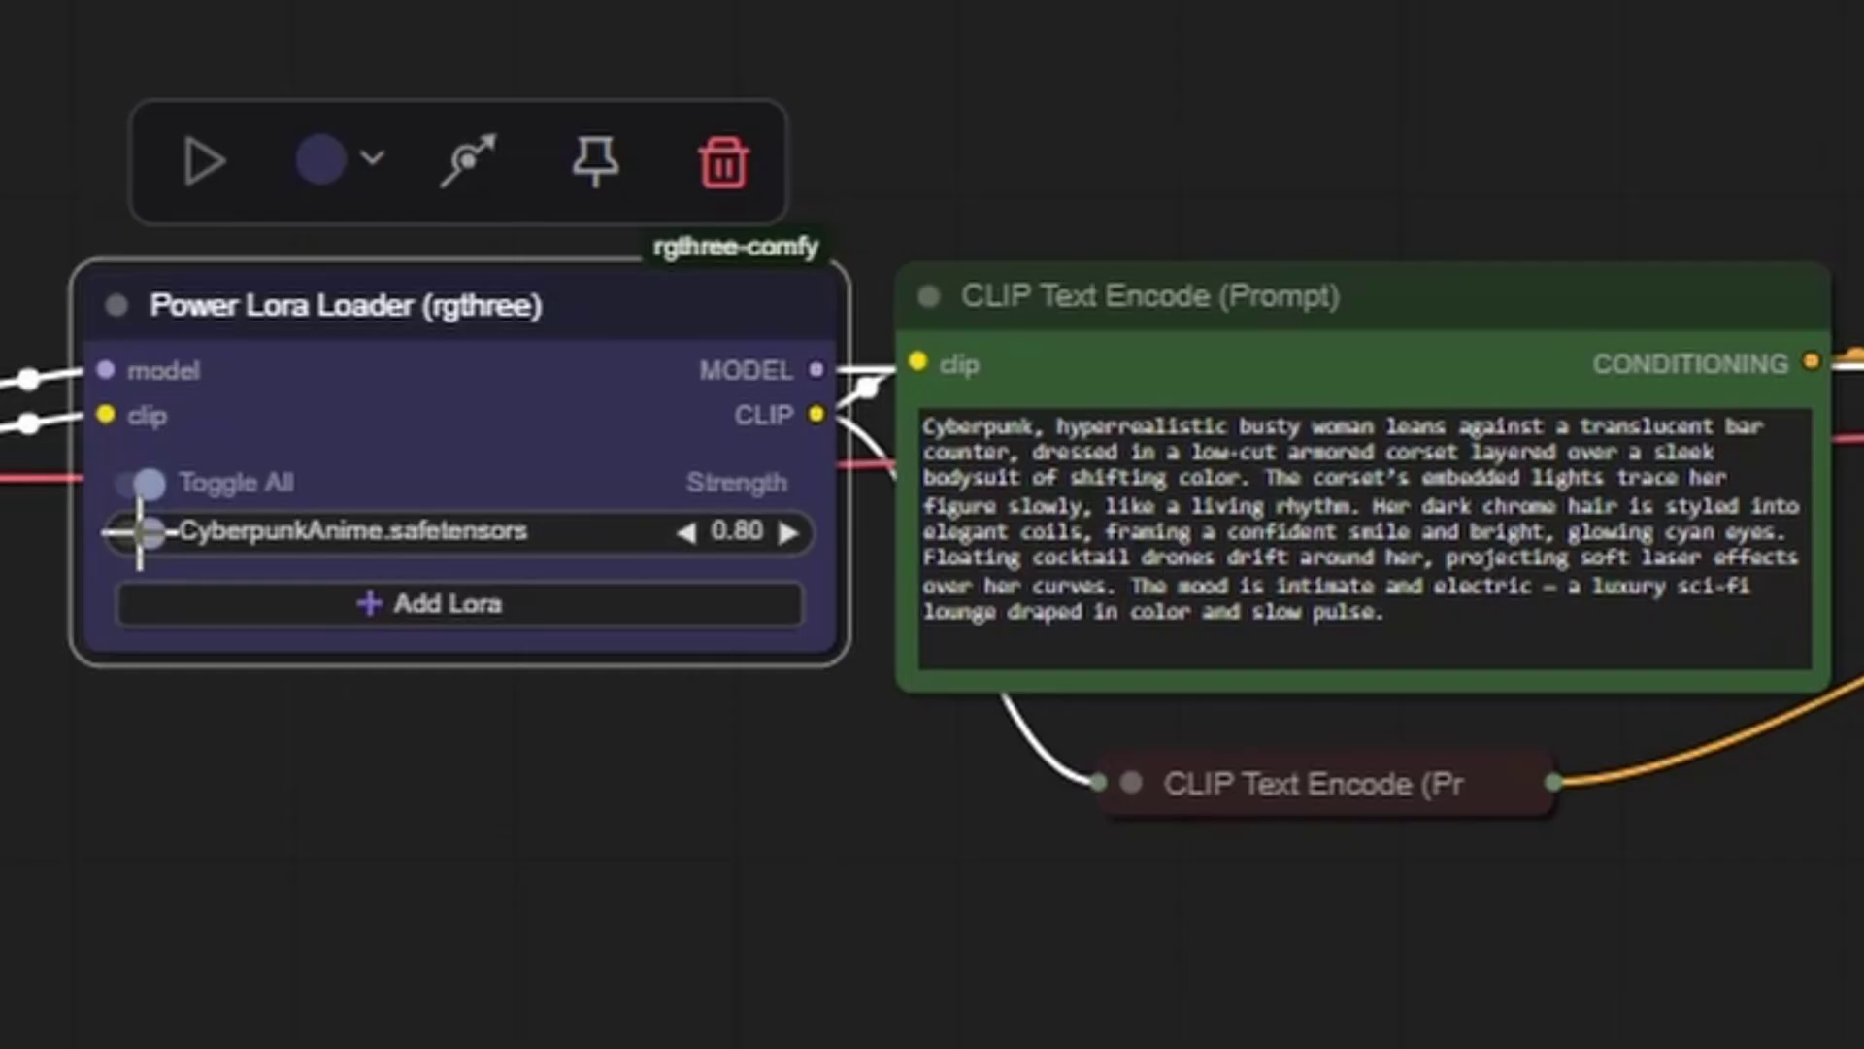
left_click(140, 532)
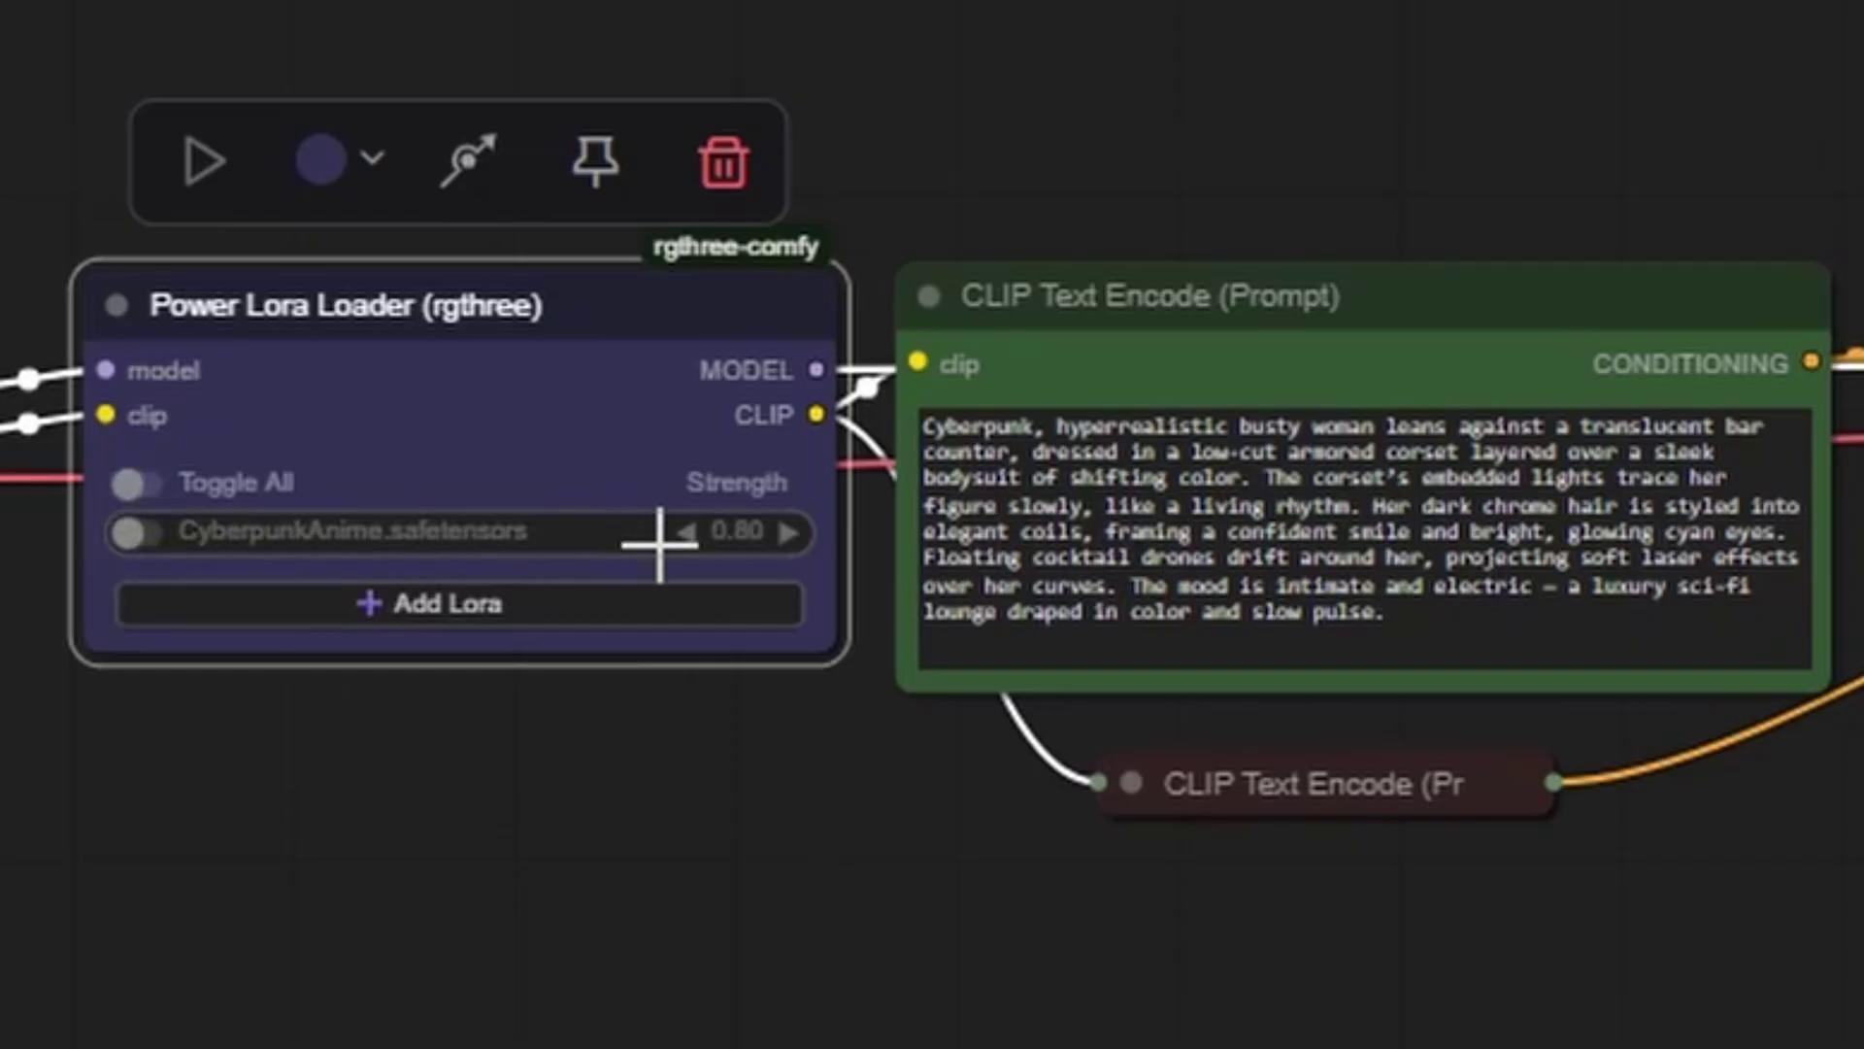
left_click(746, 528)
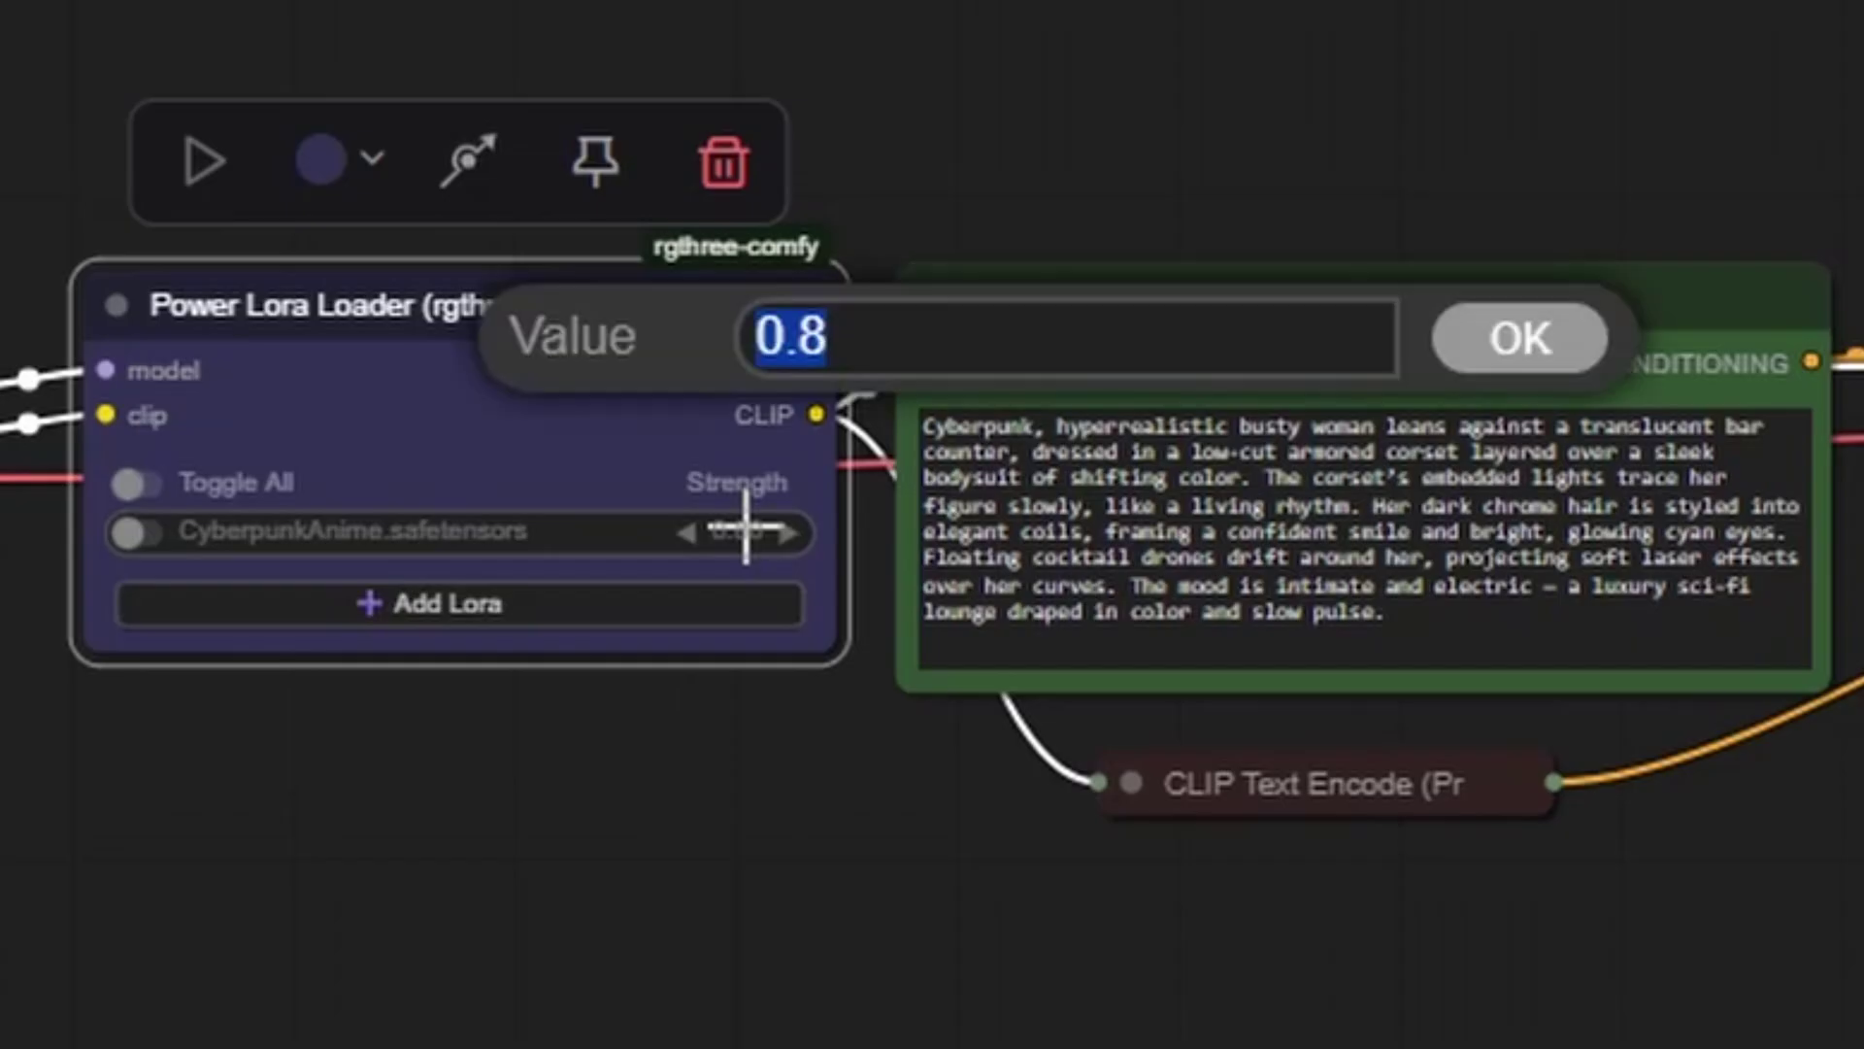
left_click(612, 432)
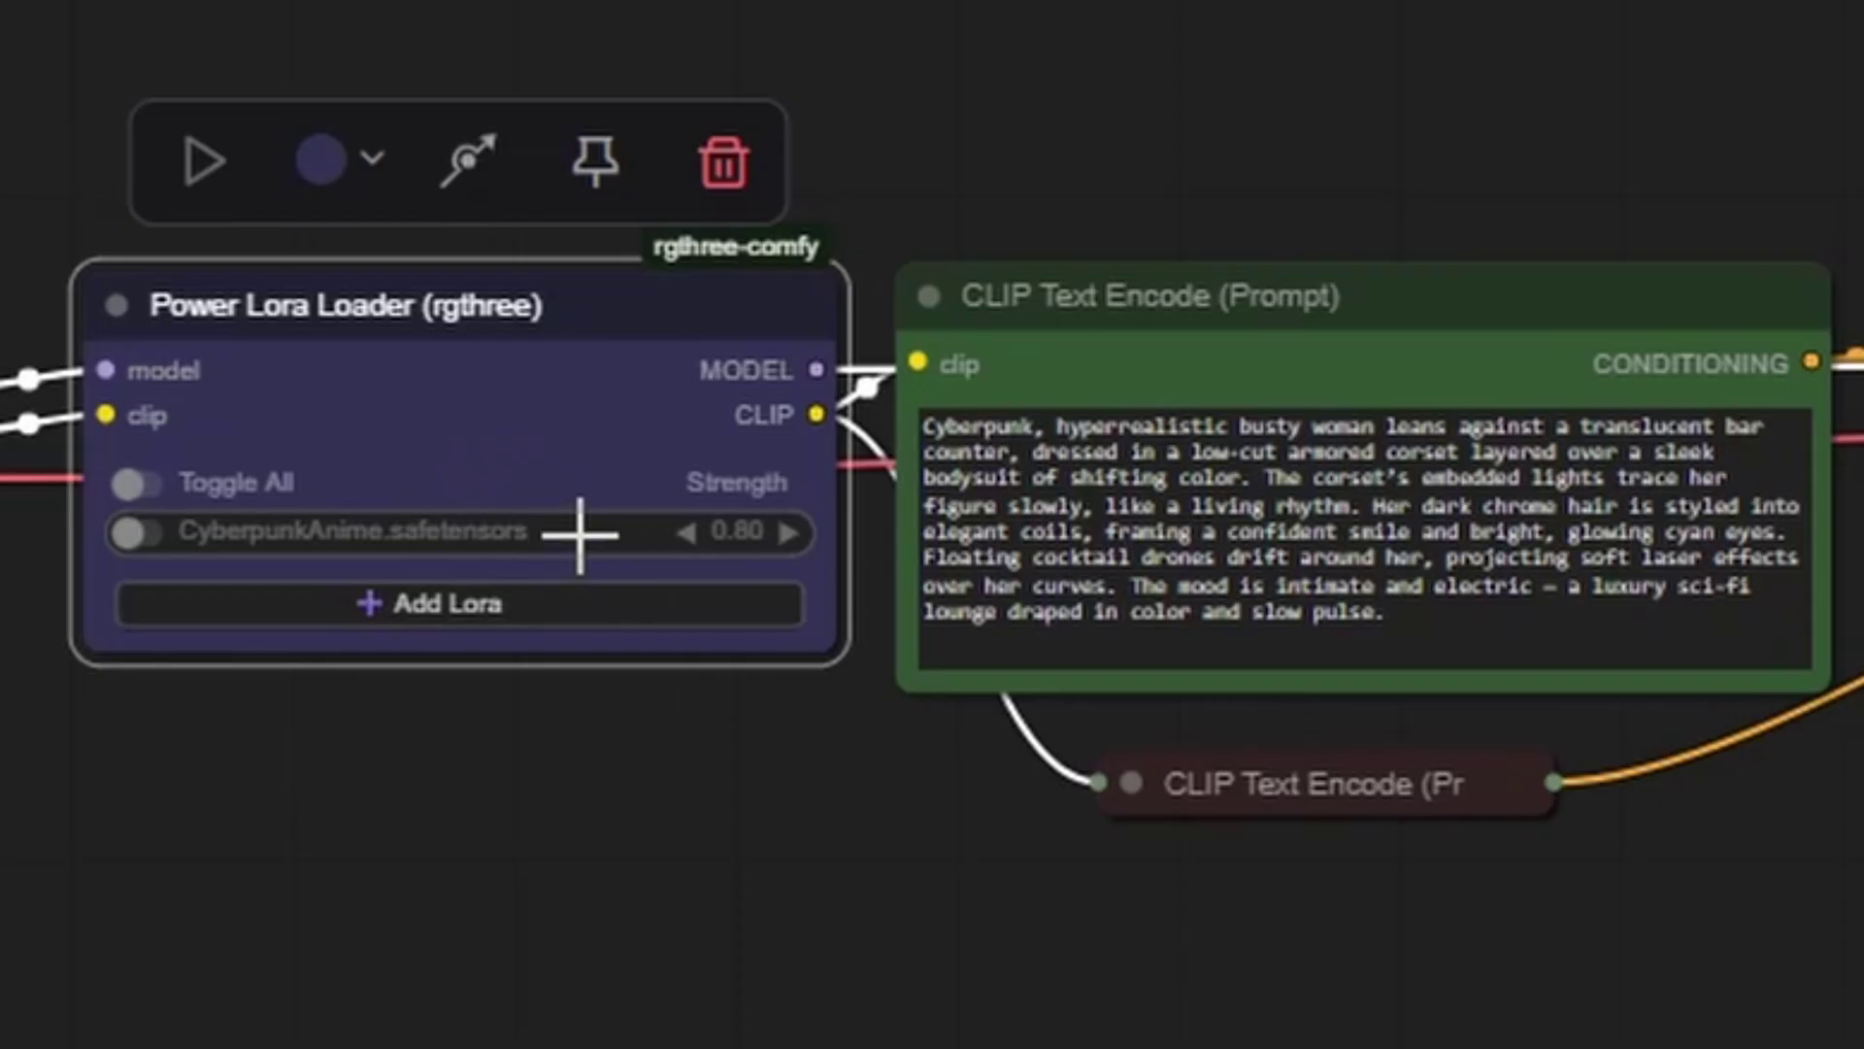
- Open the CyberpunkAnime LoRA's info and copy its 'anime' trained trigger word
right_click(455, 529)
left_click(587, 532)
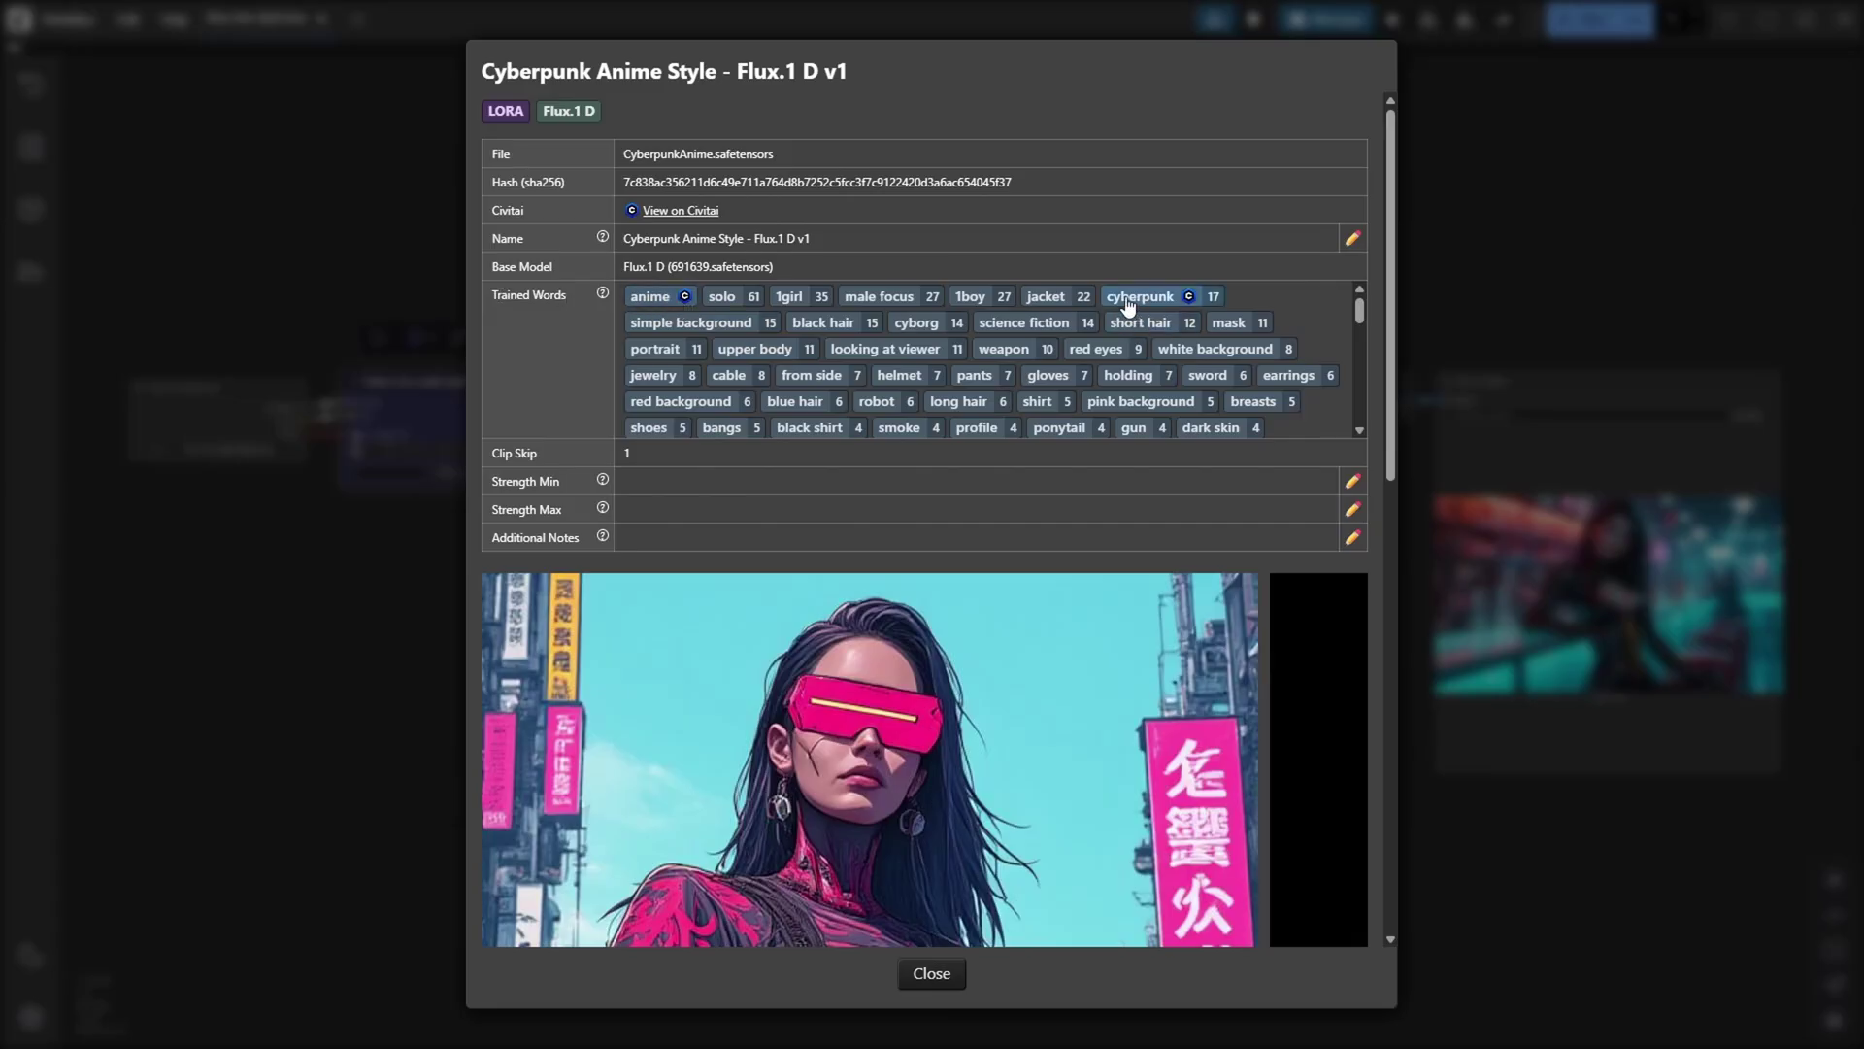
left_click(666, 305)
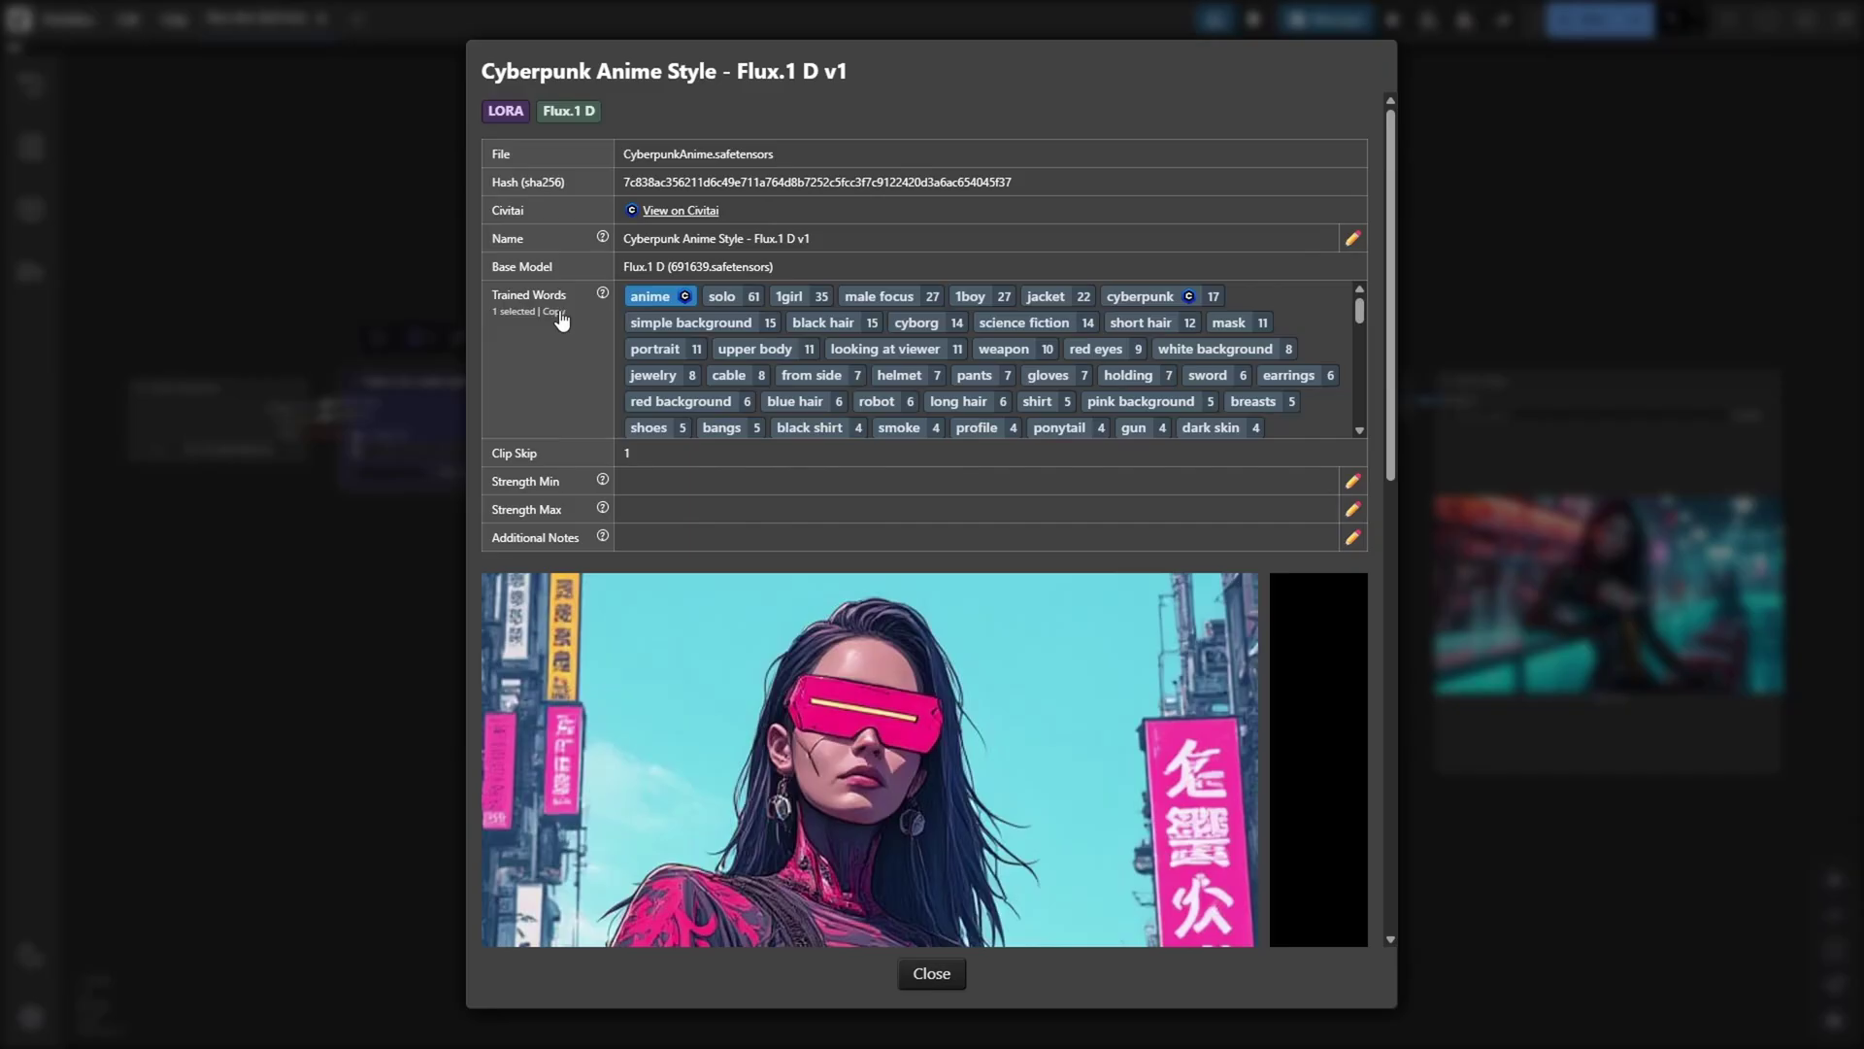
left_click(554, 313)
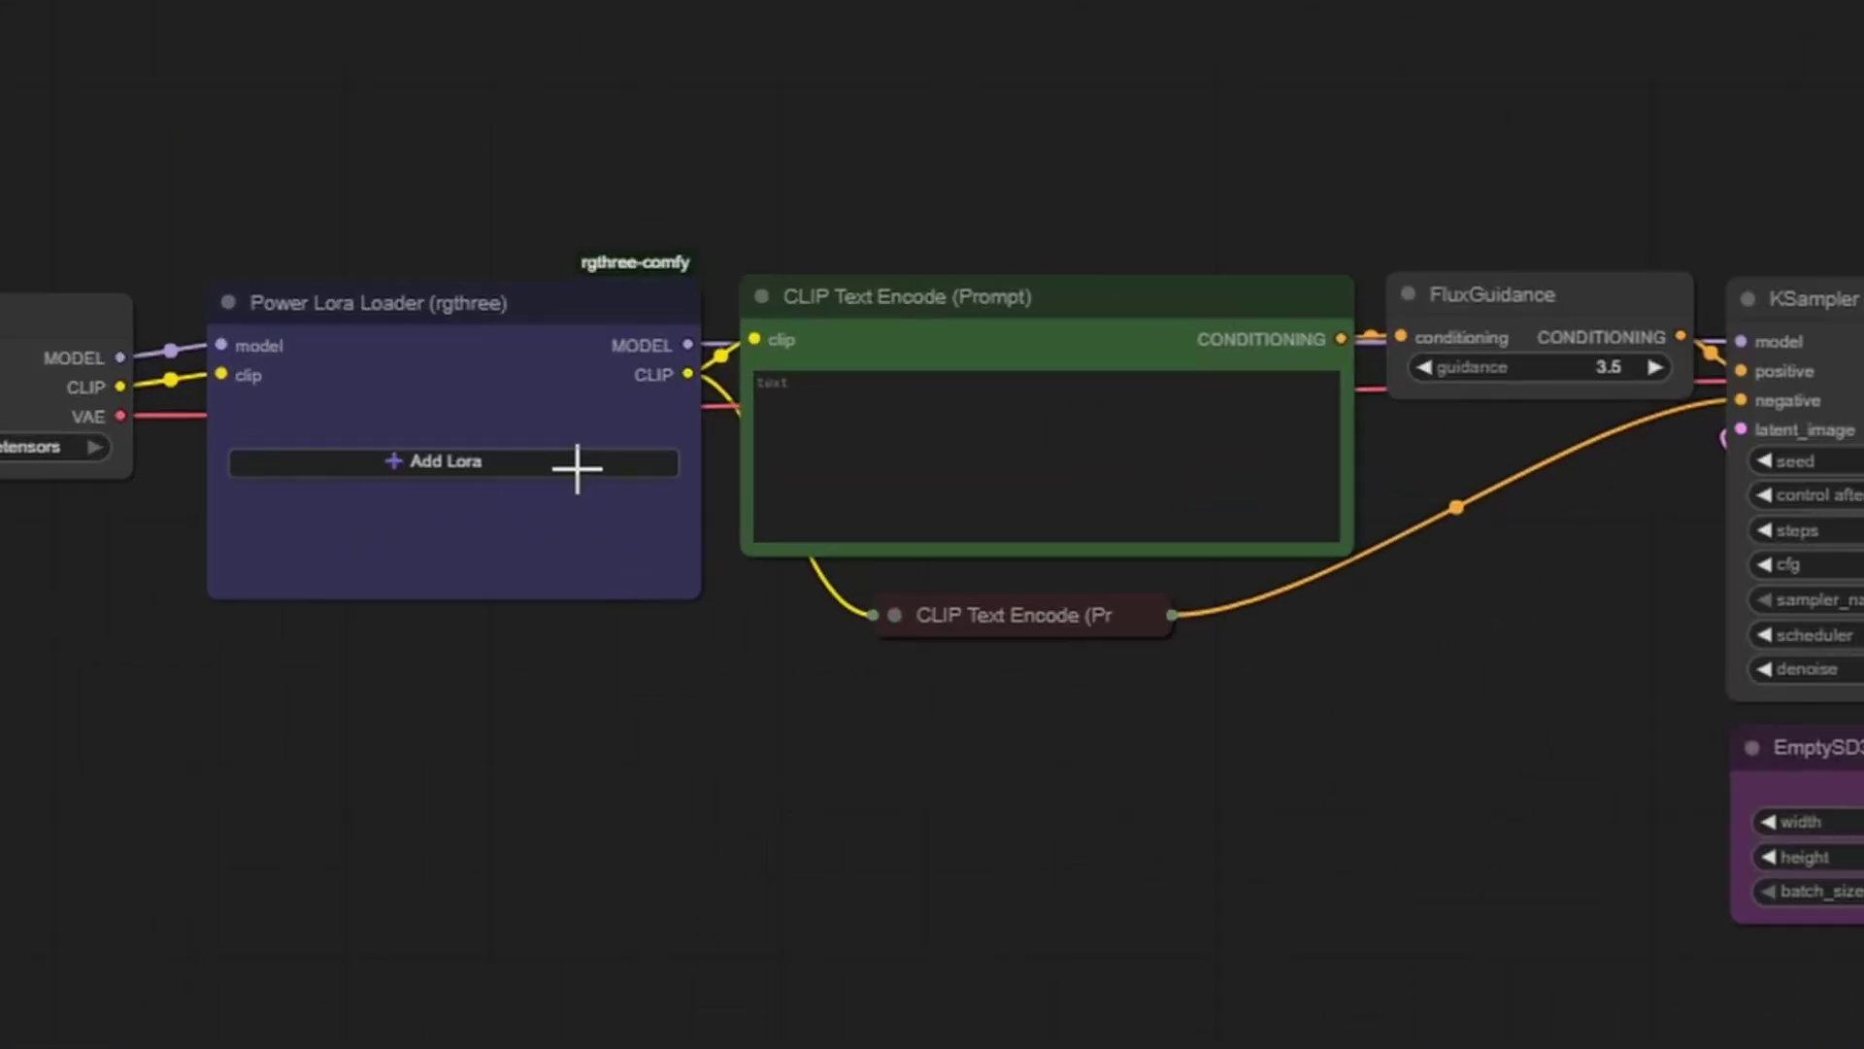
- Add SkinnyPetite, SamsungUltrareal and BreastImplants LoRAs to the Power Lora Loader
left_click(532, 439)
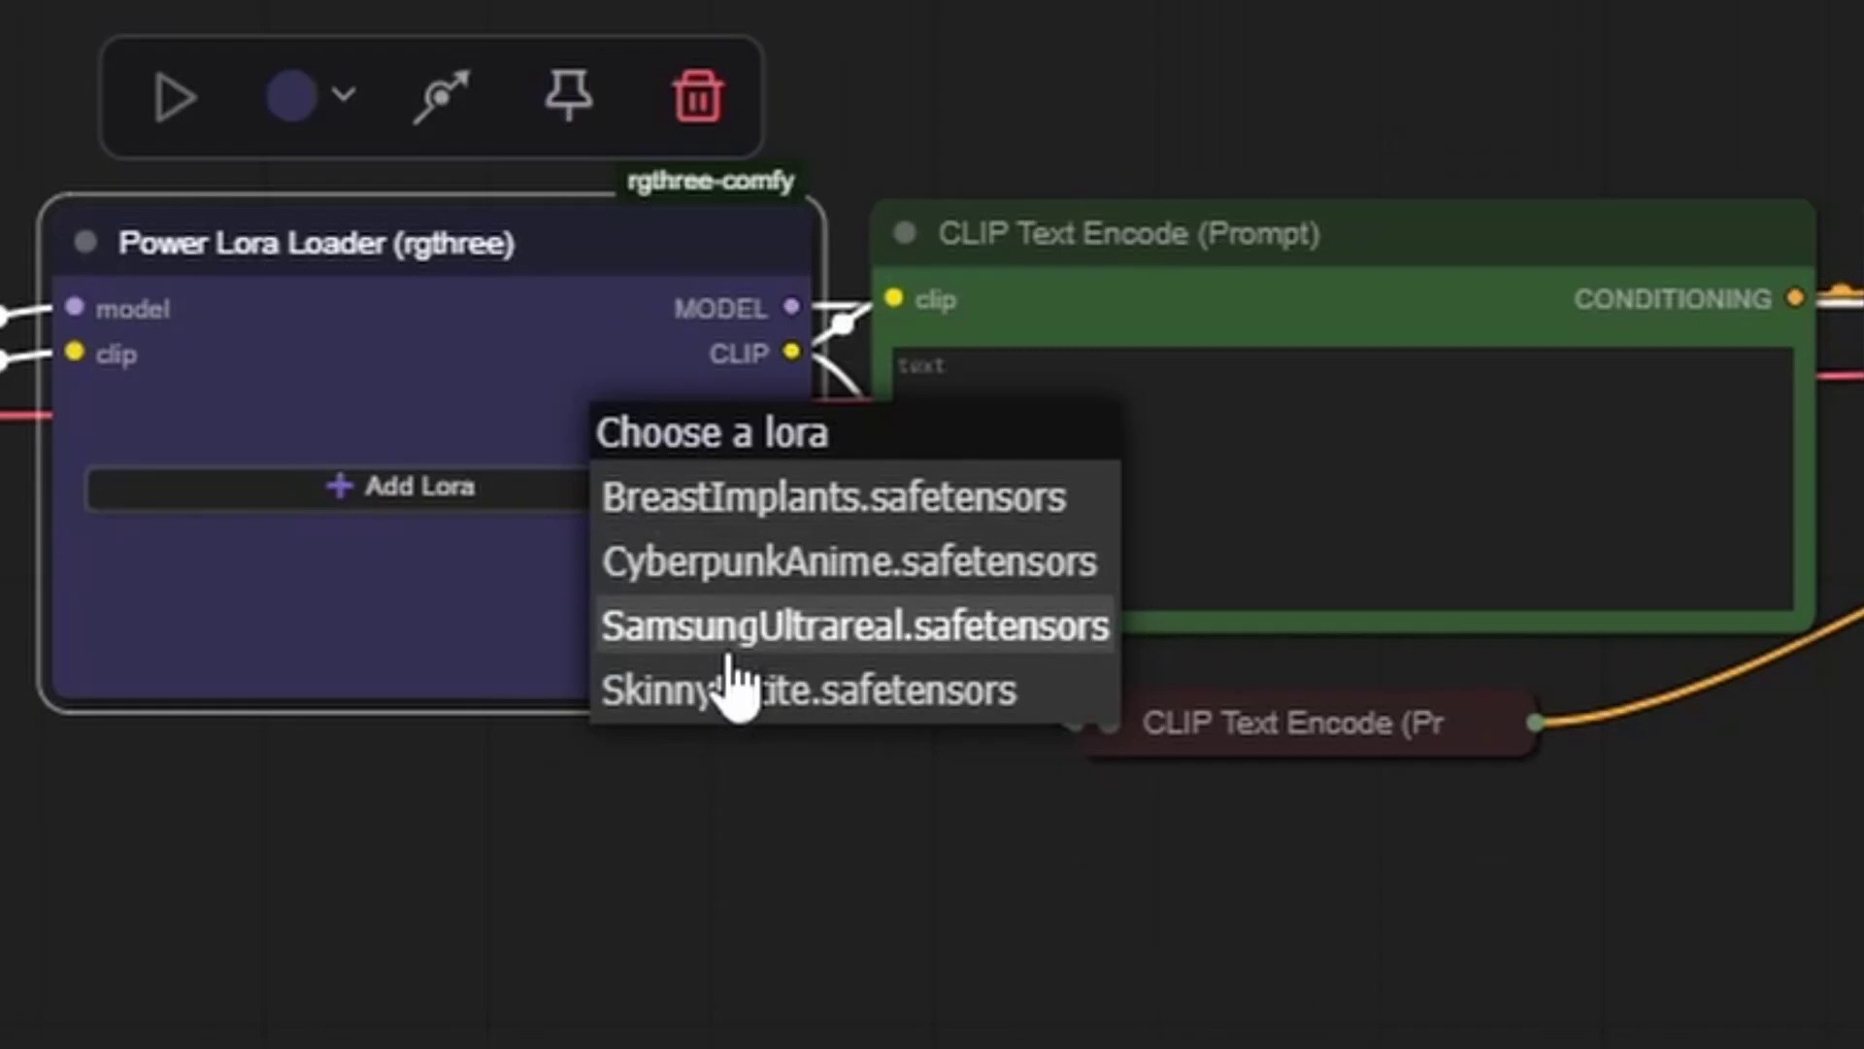
left_click(769, 694)
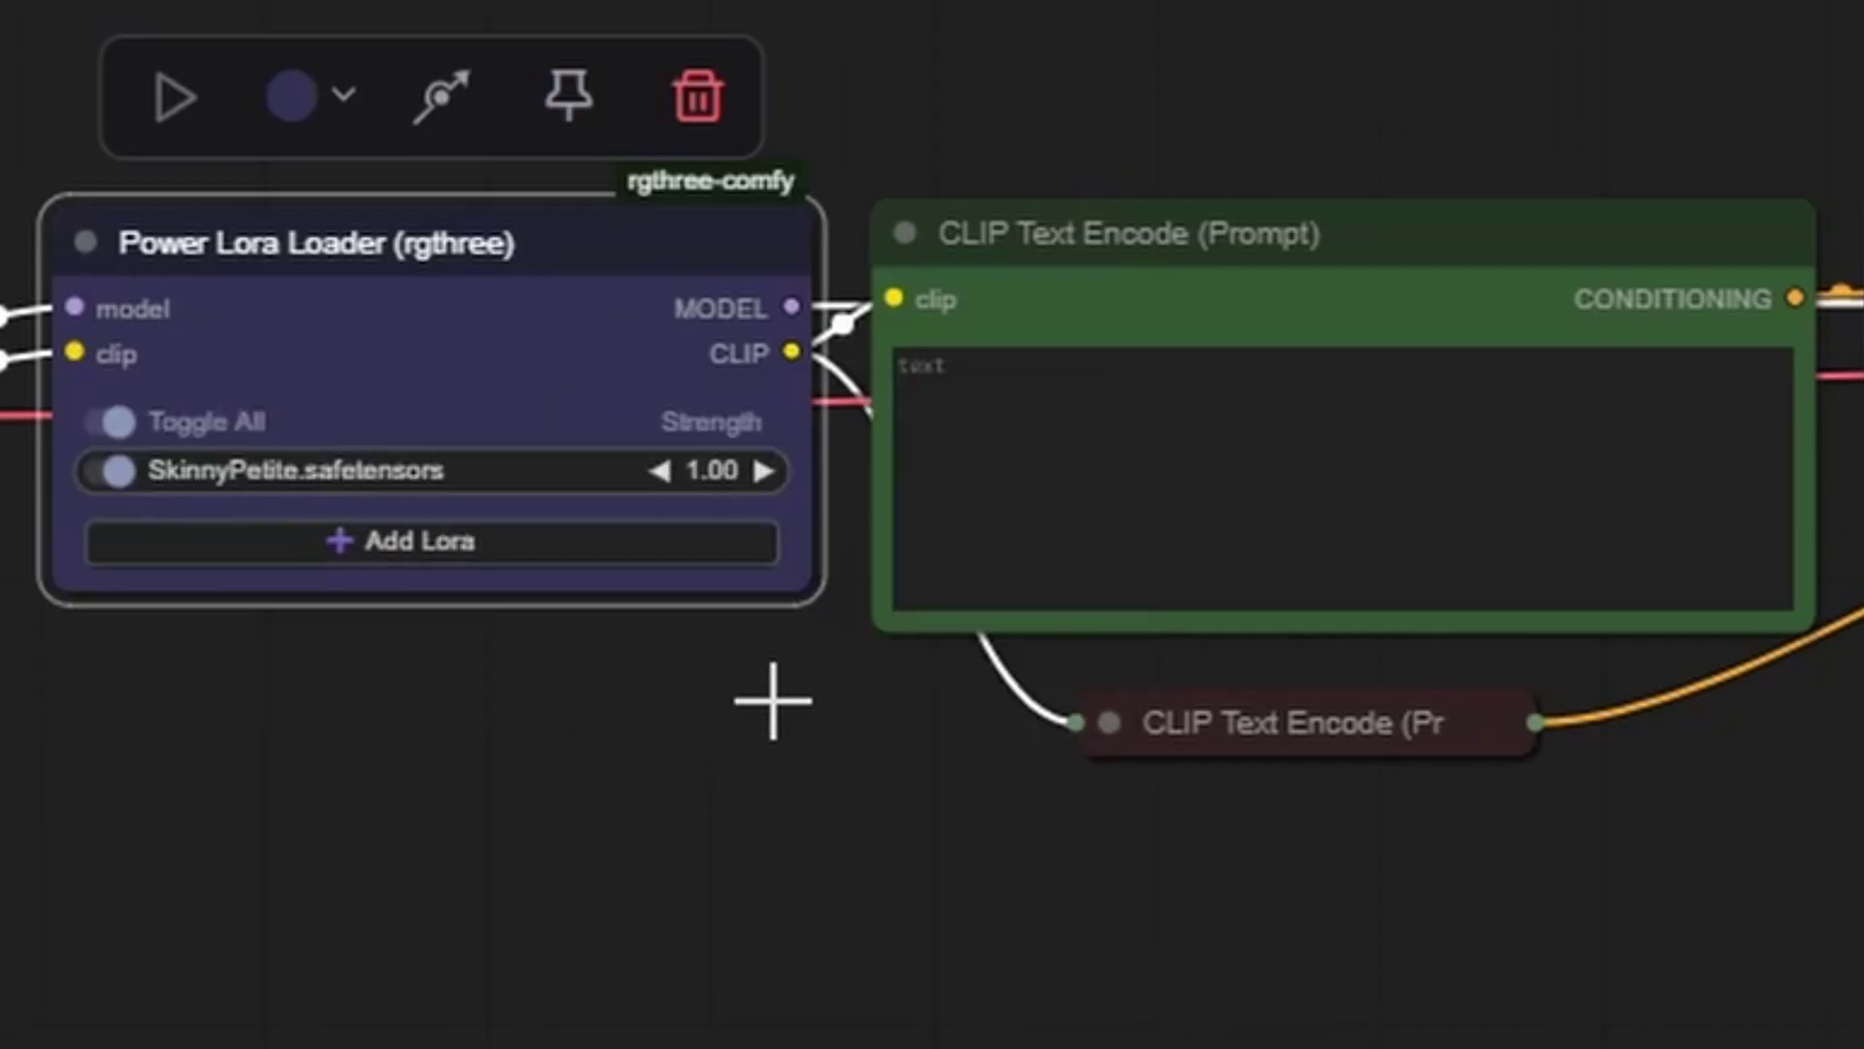
left_click(582, 544)
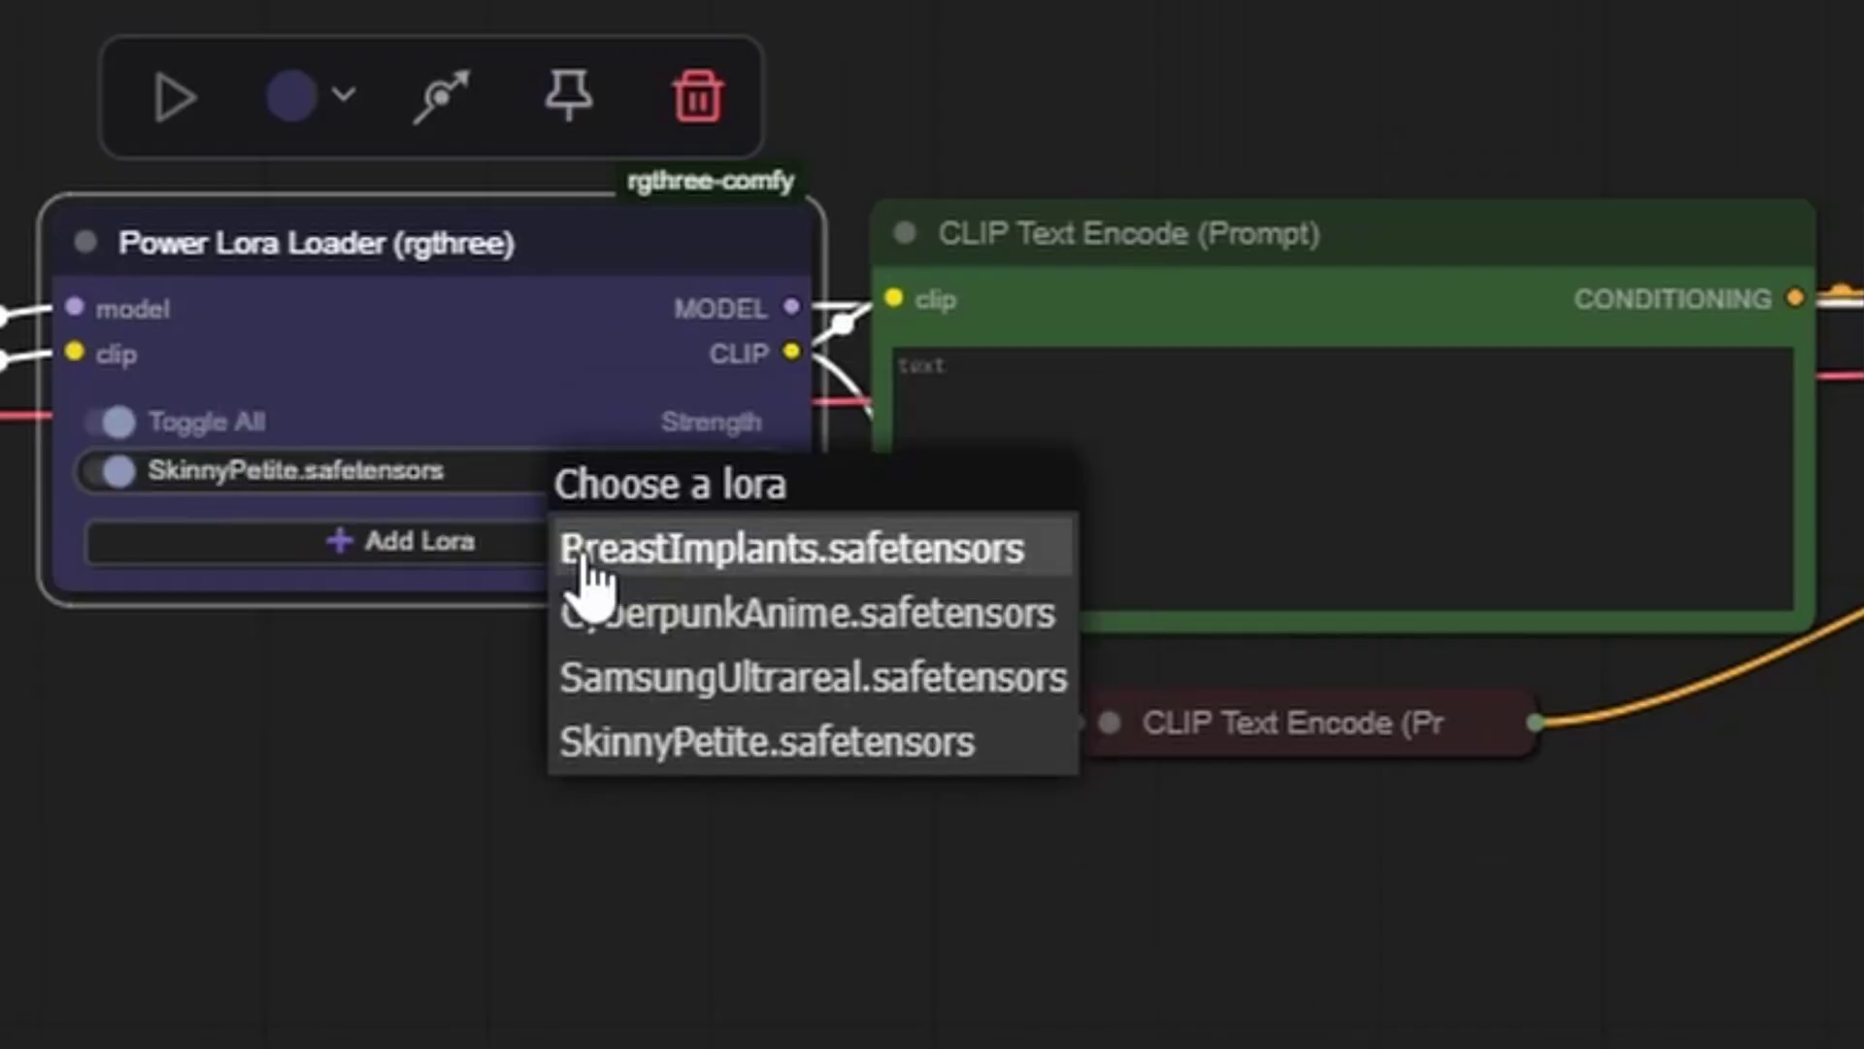
left_click(718, 680)
left_click(529, 596)
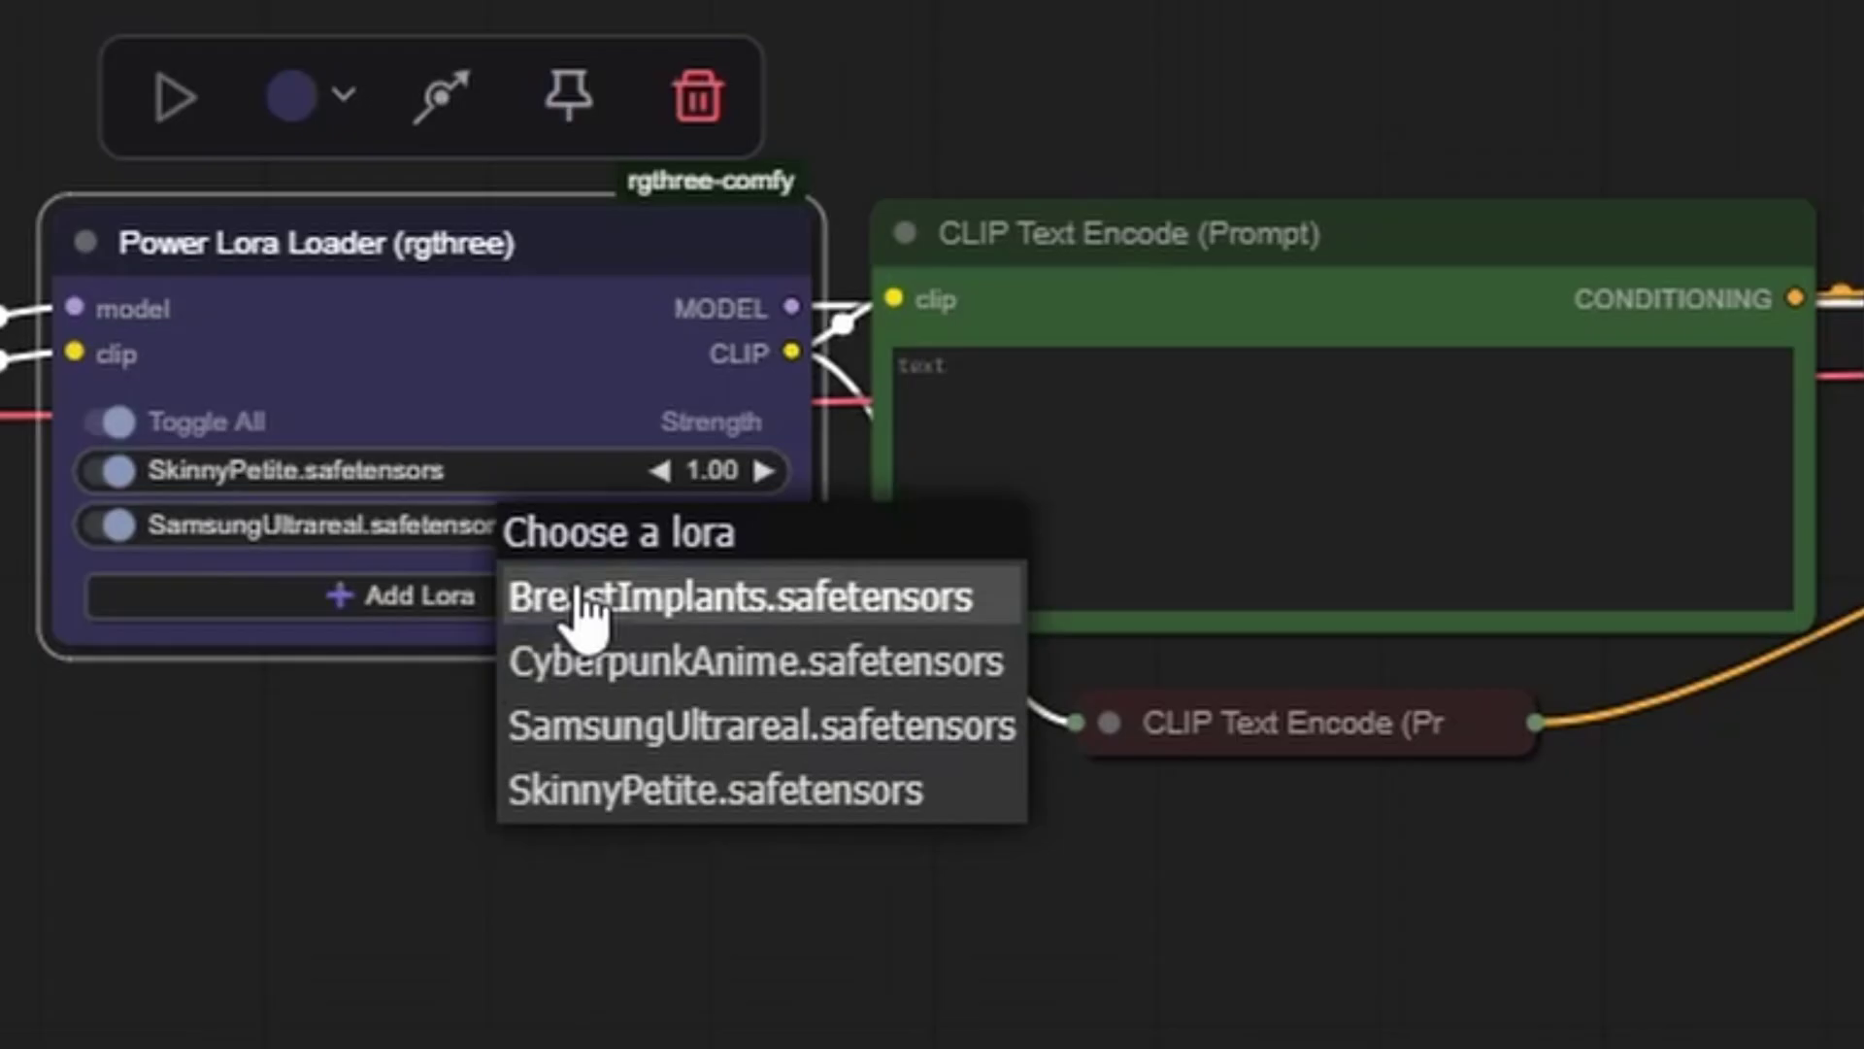
left_click(689, 590)
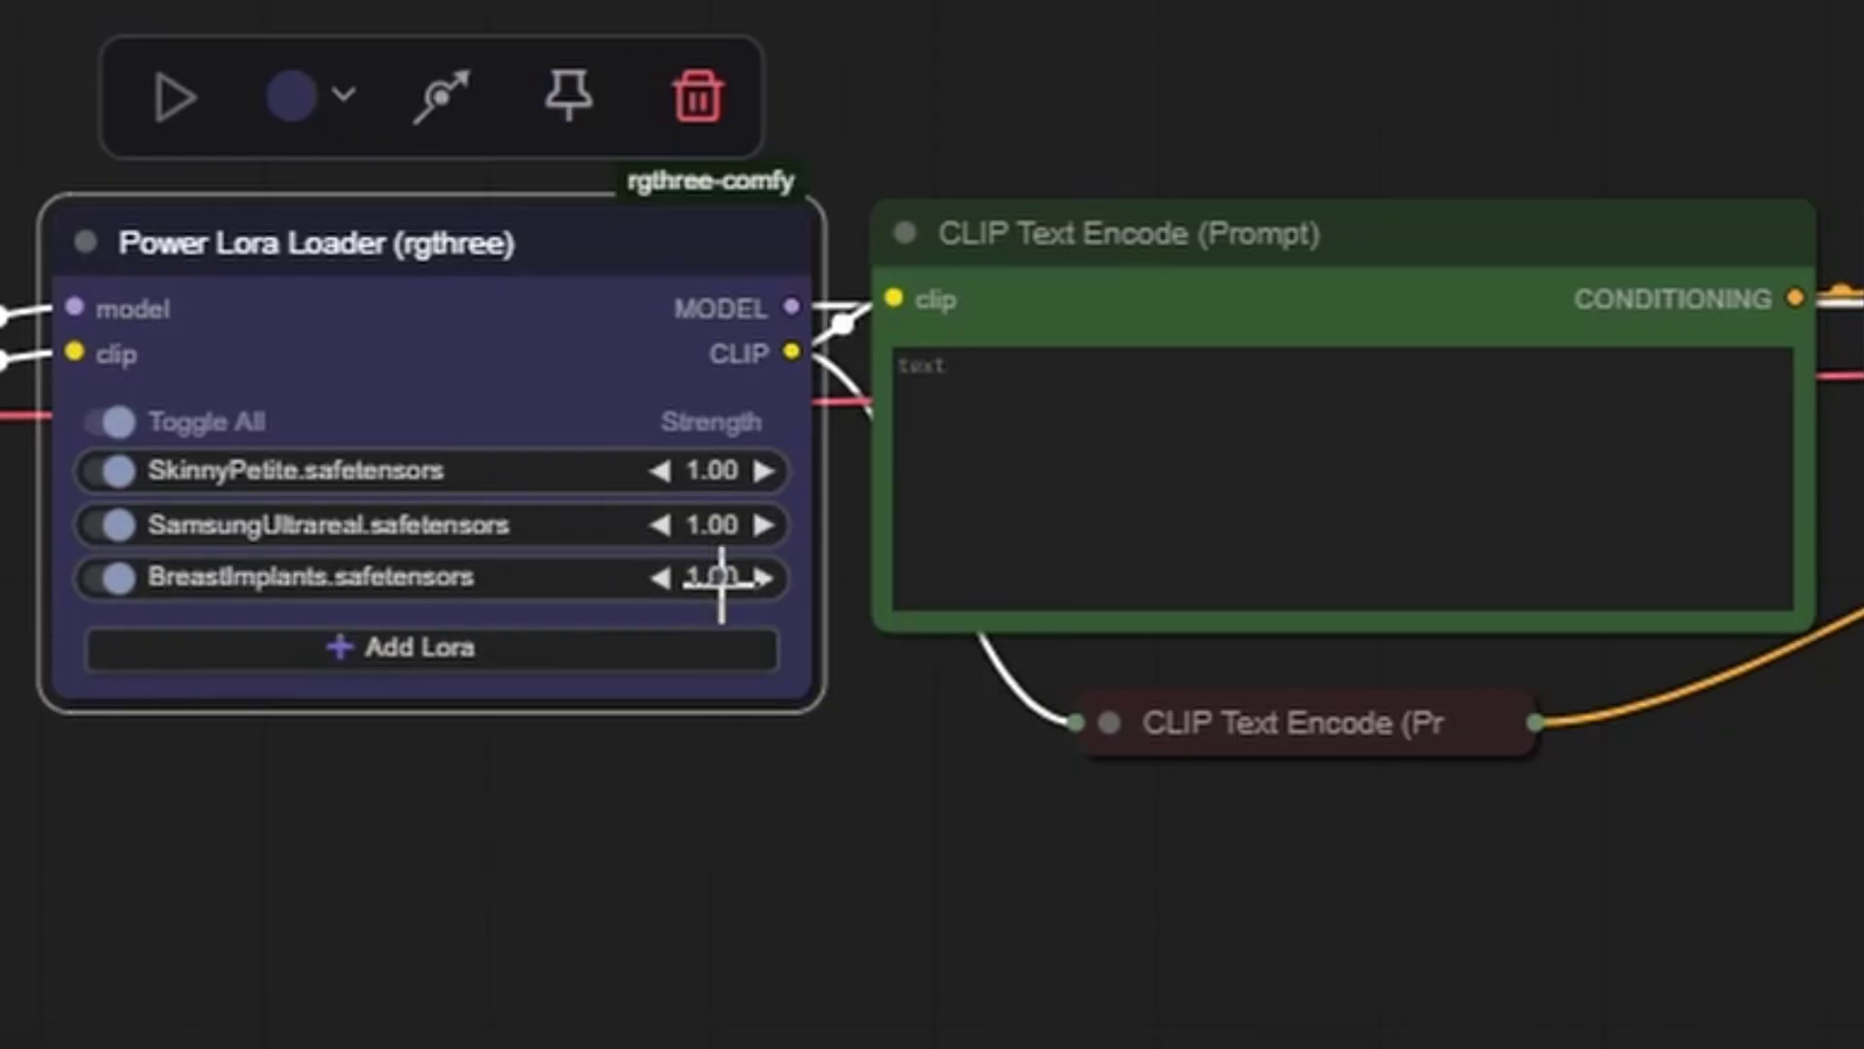
- Set LoRA strengths: SkinnyPetite 0.60, SamsungUltrareal 0.80, BreastImplants 0.60
left_click(714, 470)
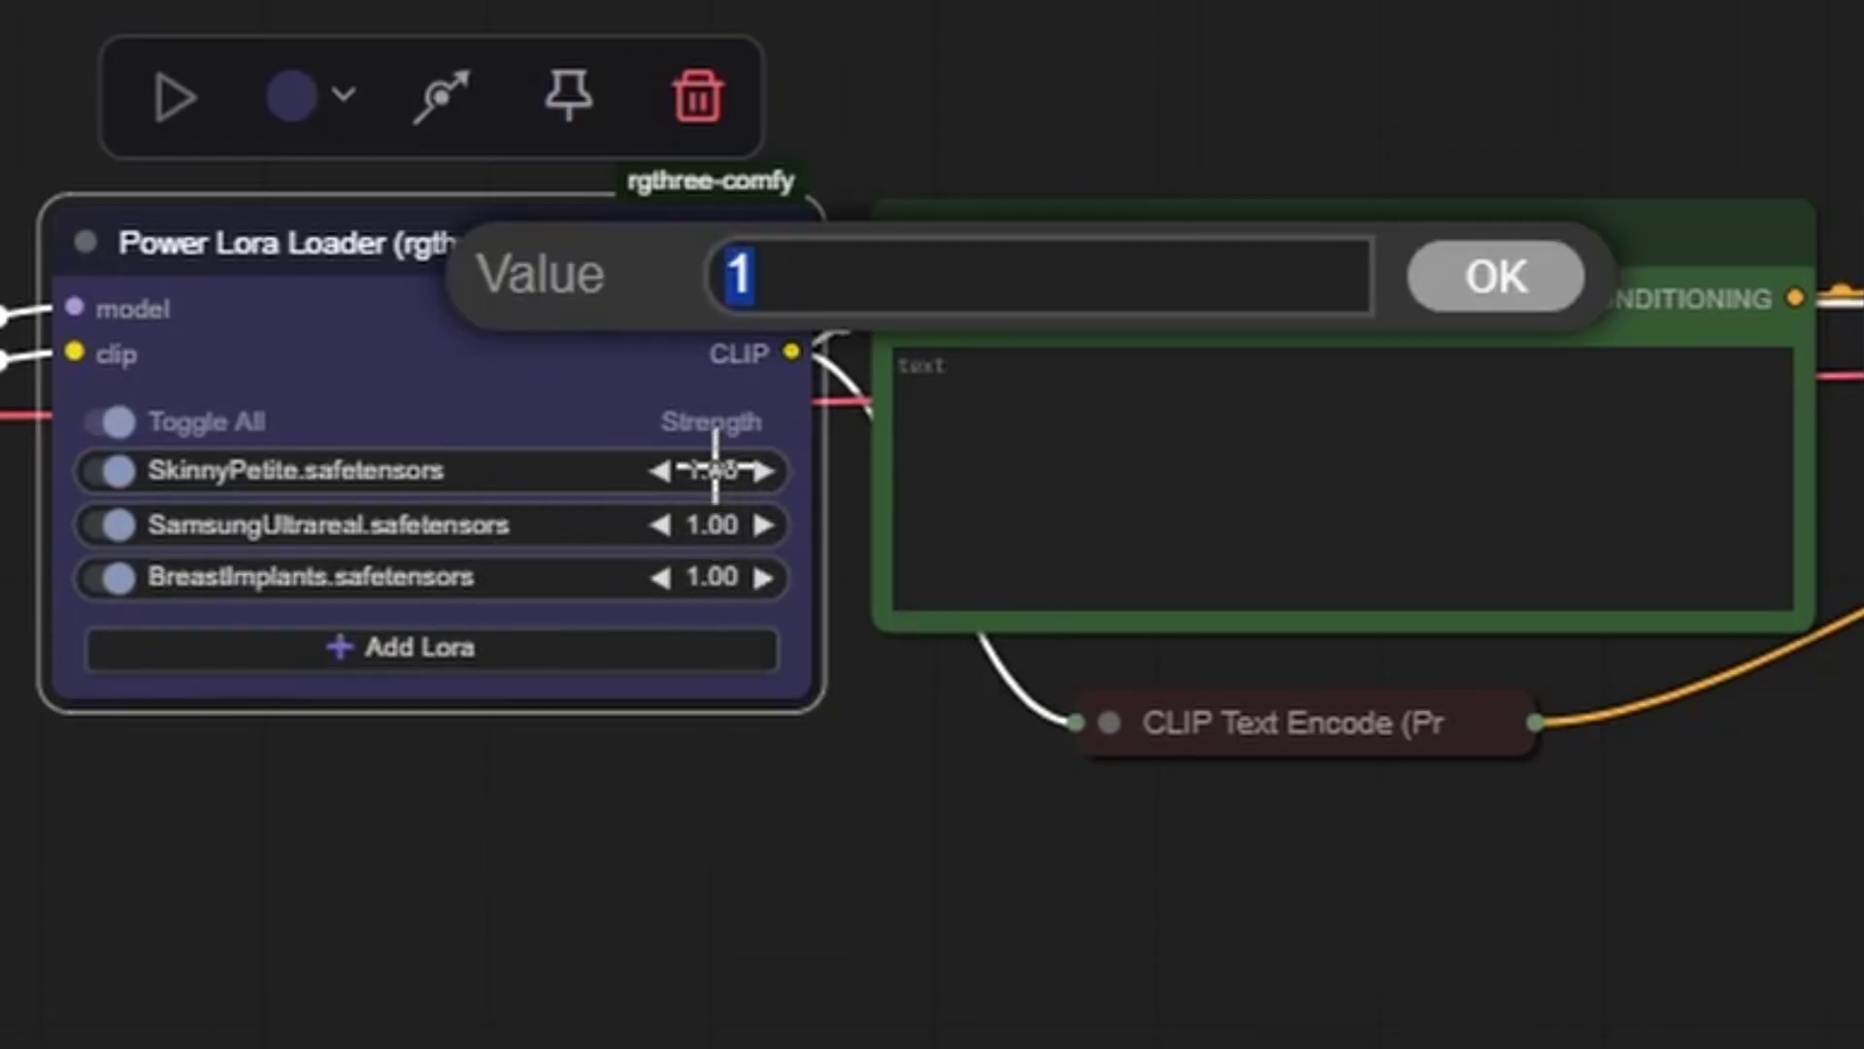
type("0.9")
key("Return")
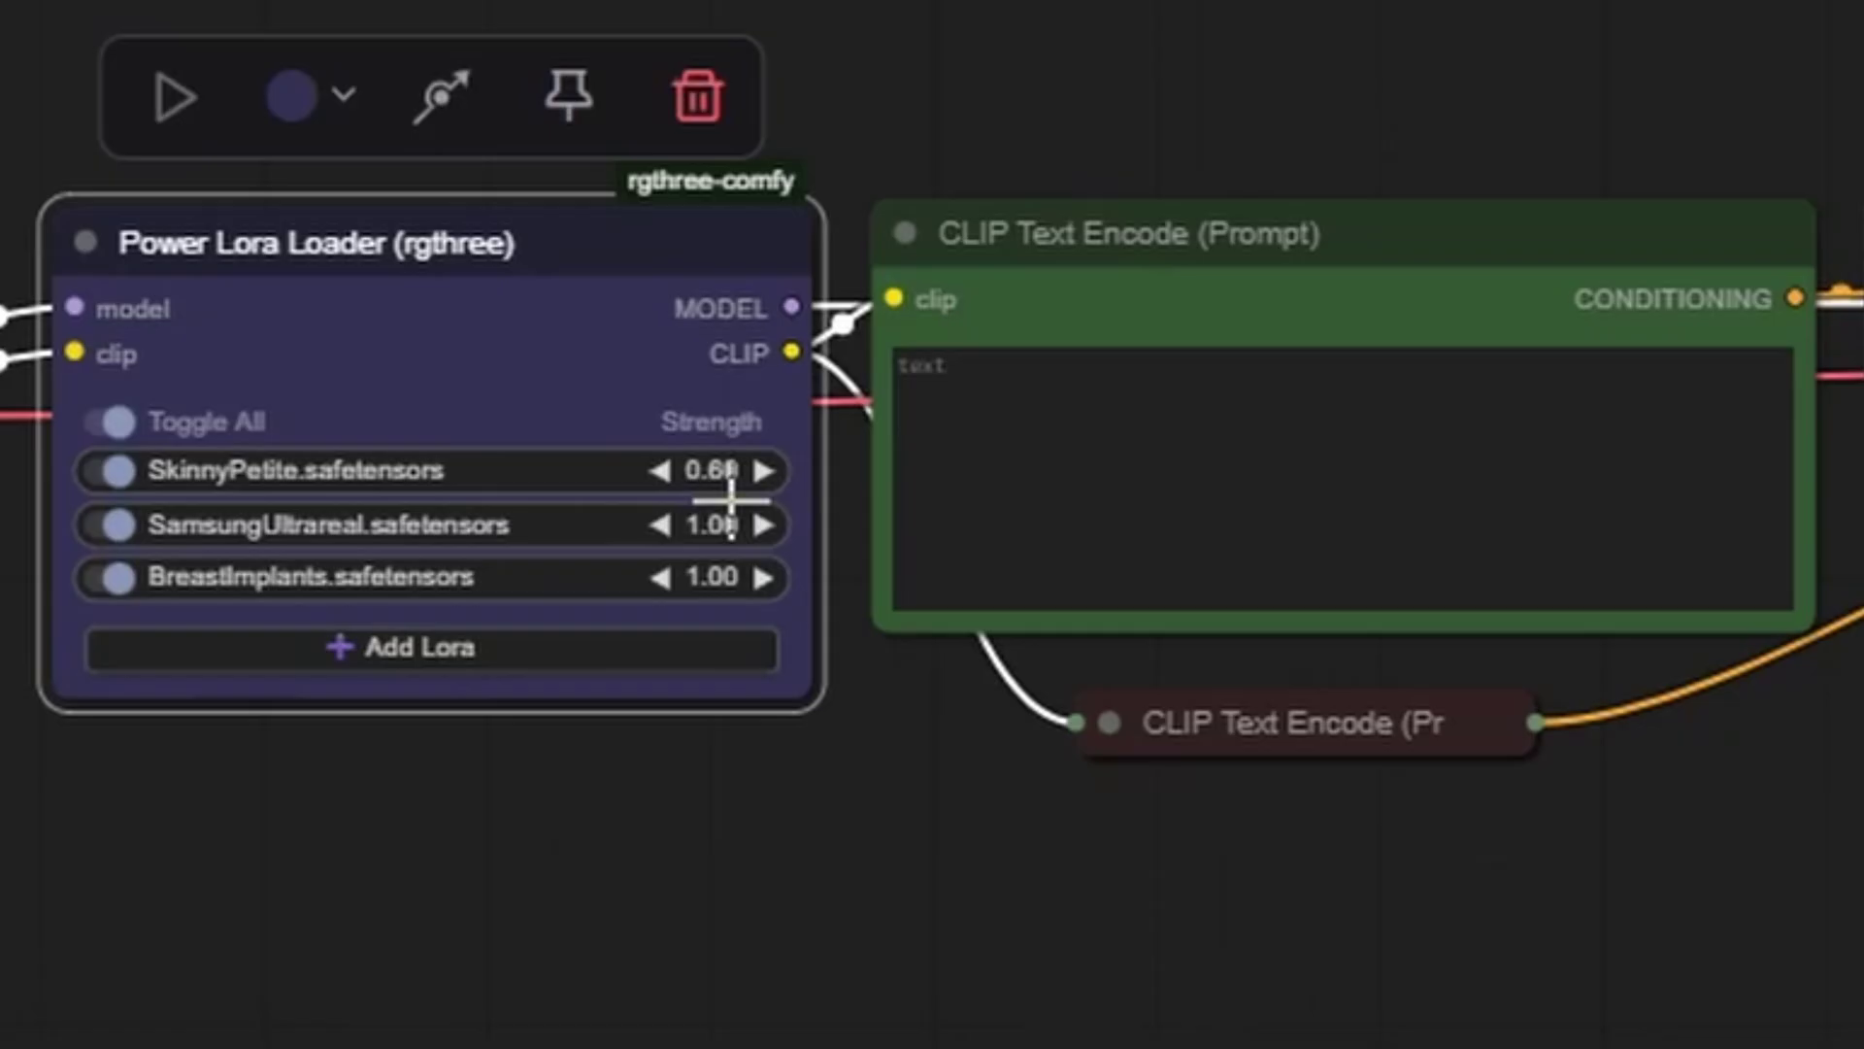
left_click(731, 524)
type("0.8")
key("Return")
left_click(734, 576)
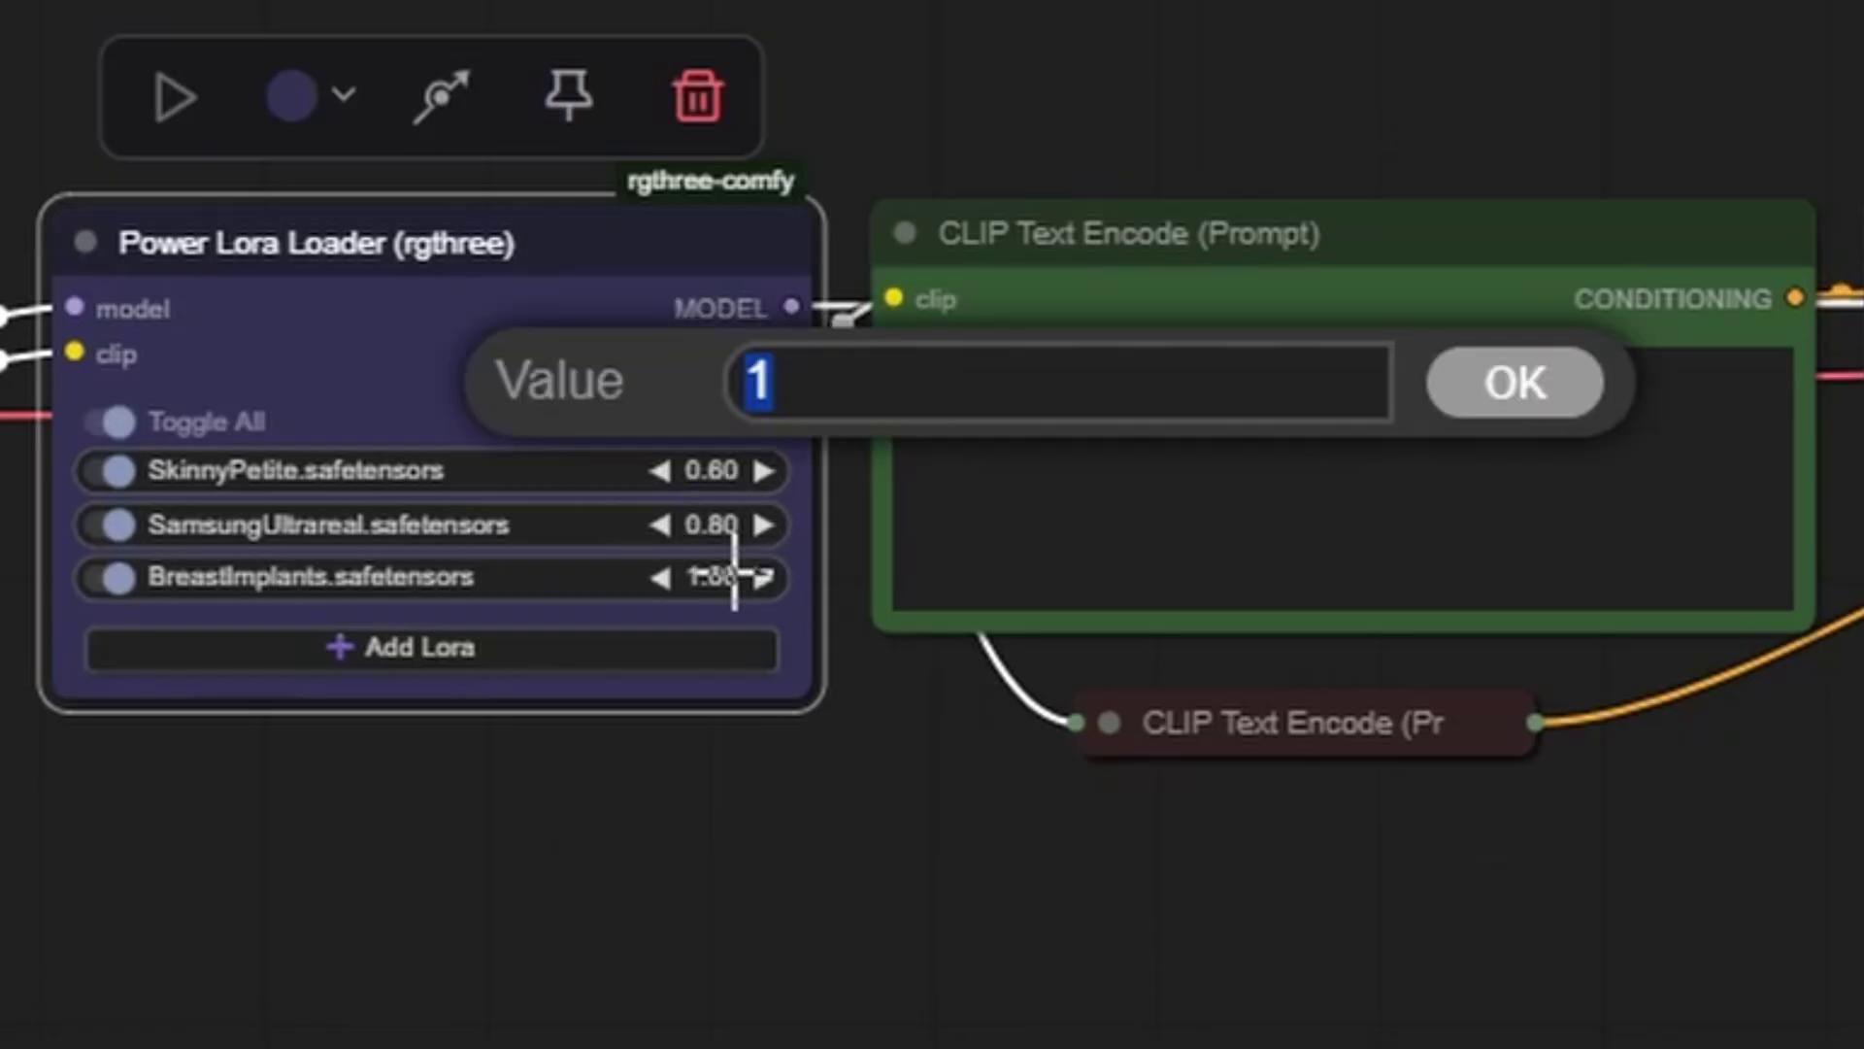
type("0.6")
key("Return")
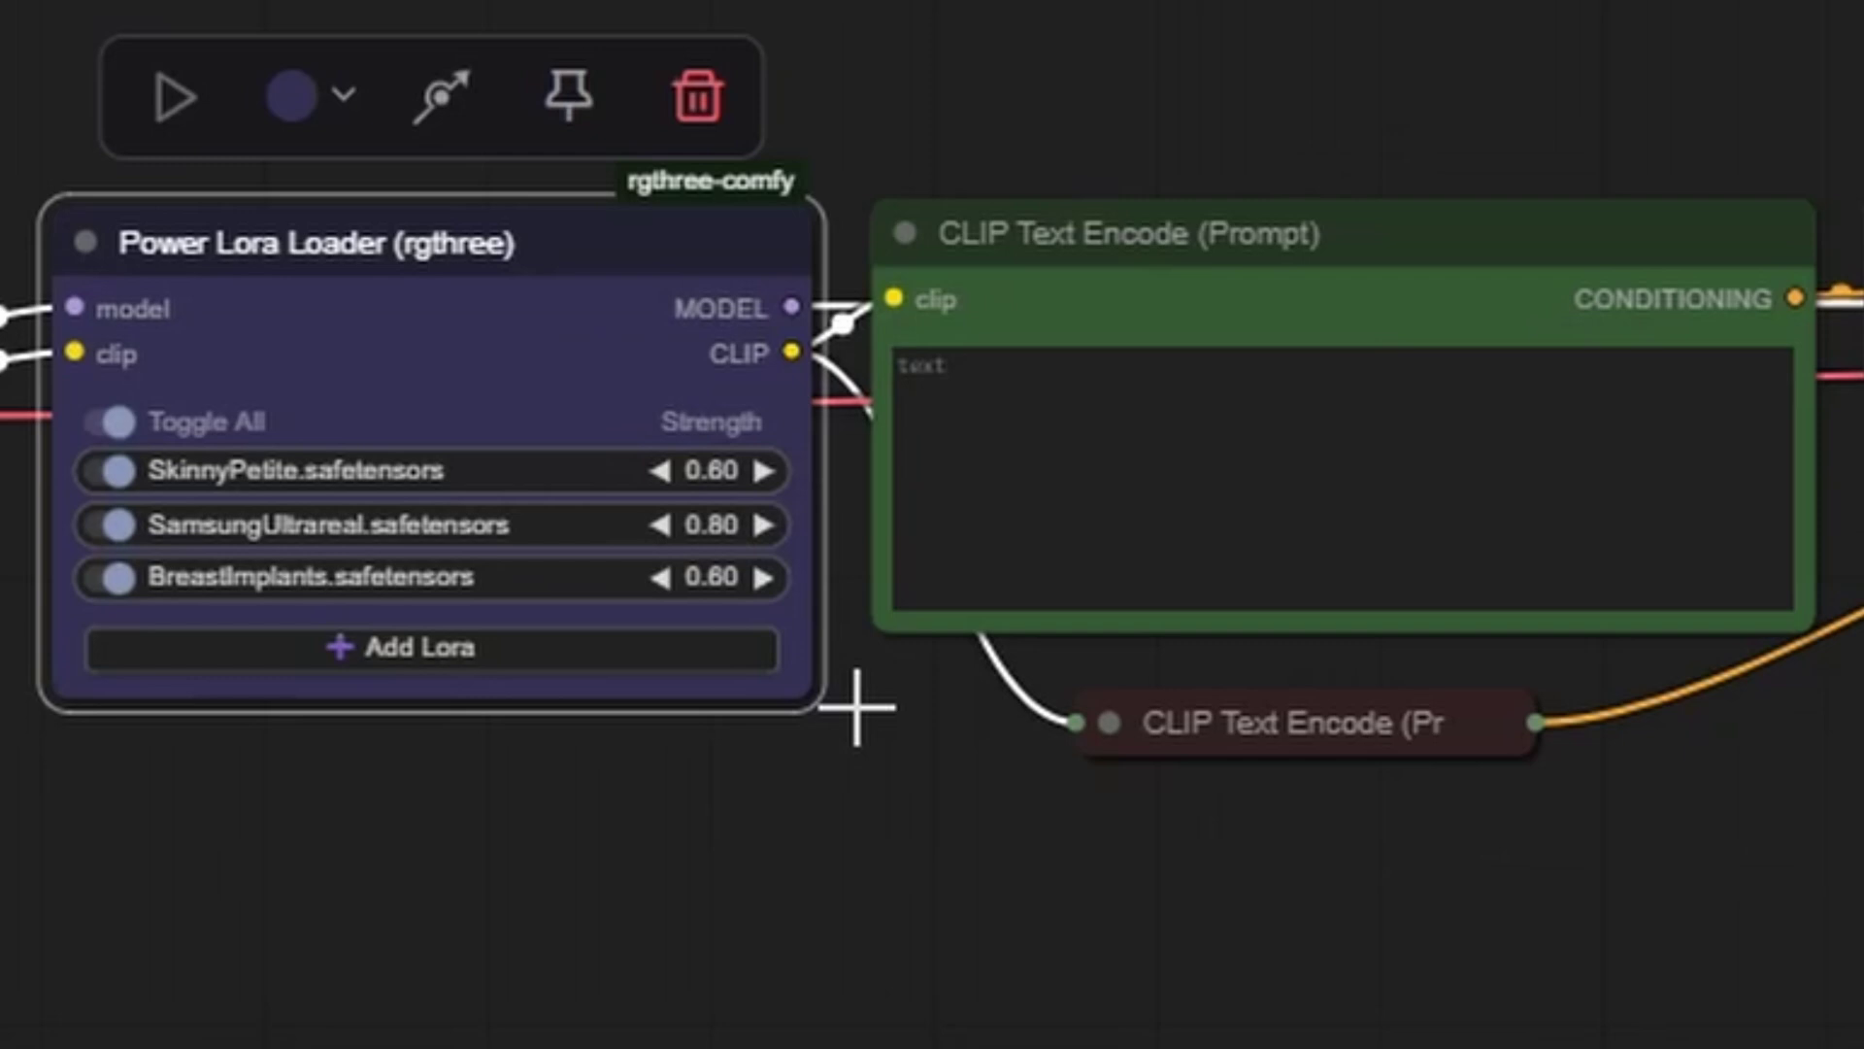
- Paste the skinny, s2ms8ng, b0lt0ns trigger words and the gothic portrait description into the positive prompt
left_click(1115, 395)
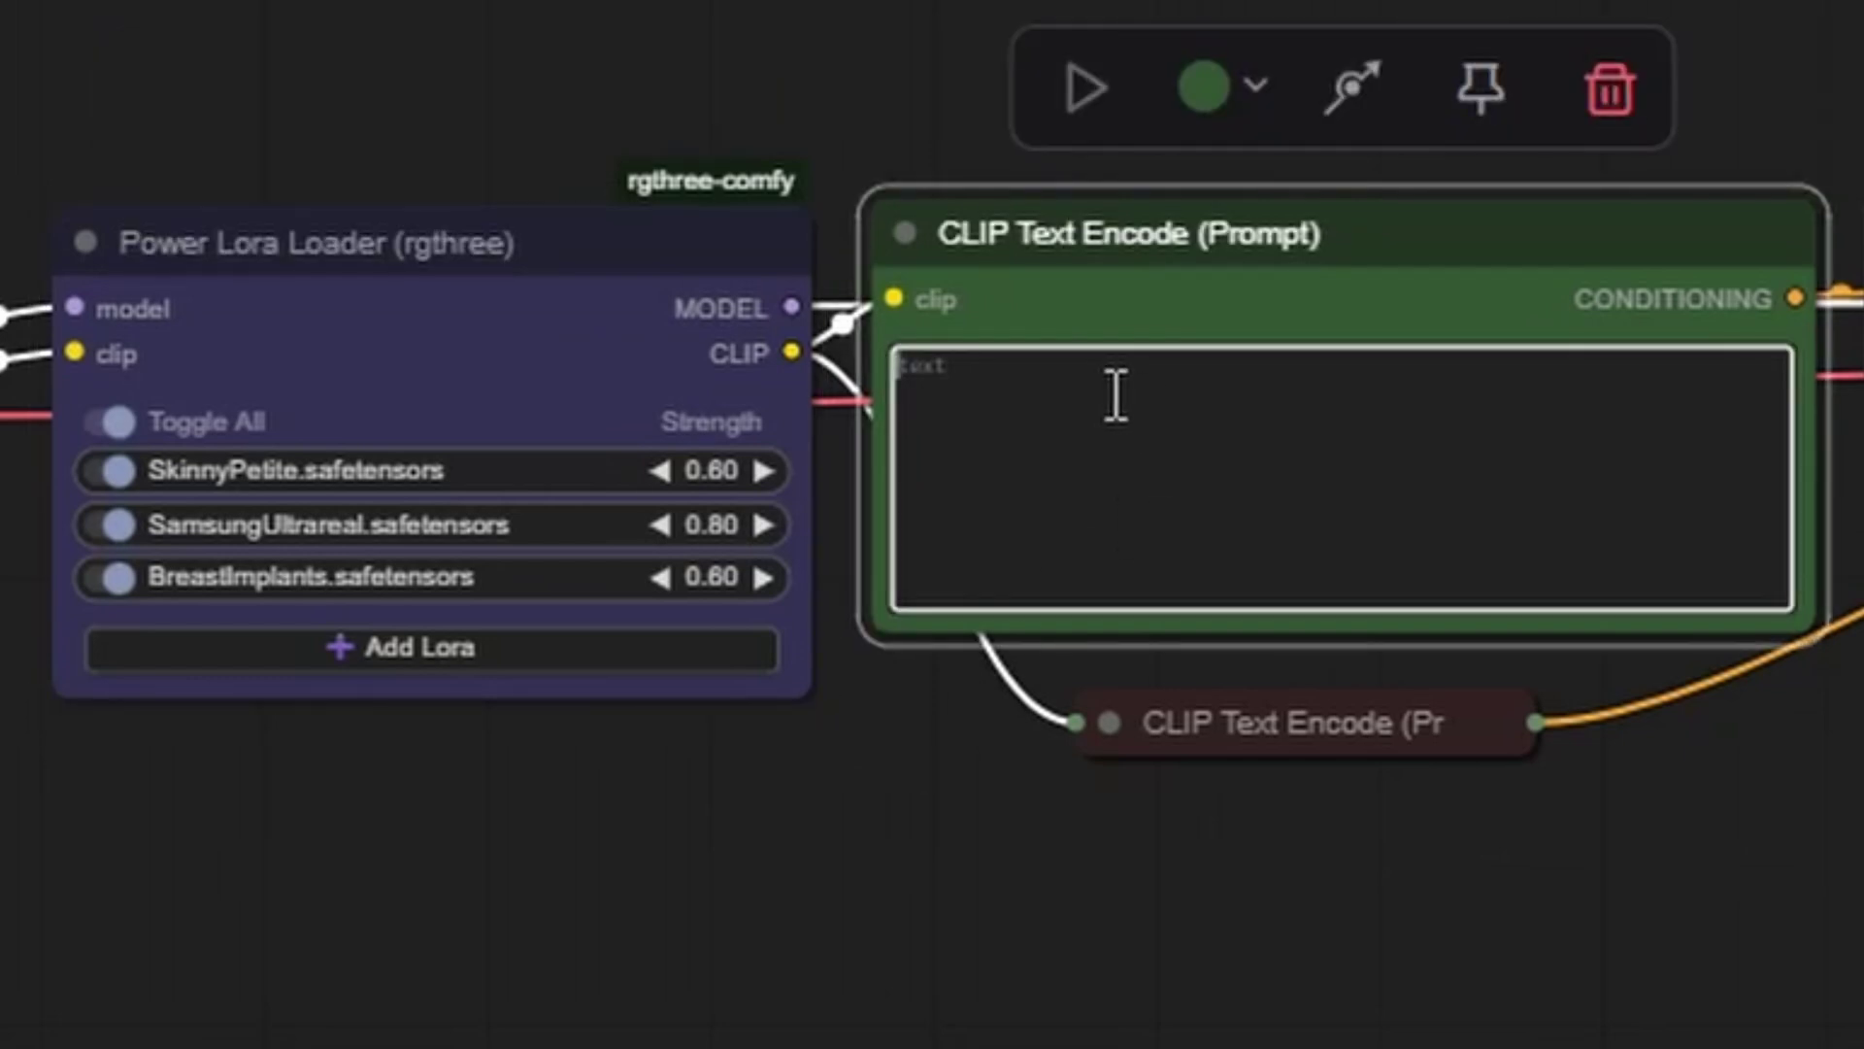
type("skinny, s2ms8ng, b0lt0ns")
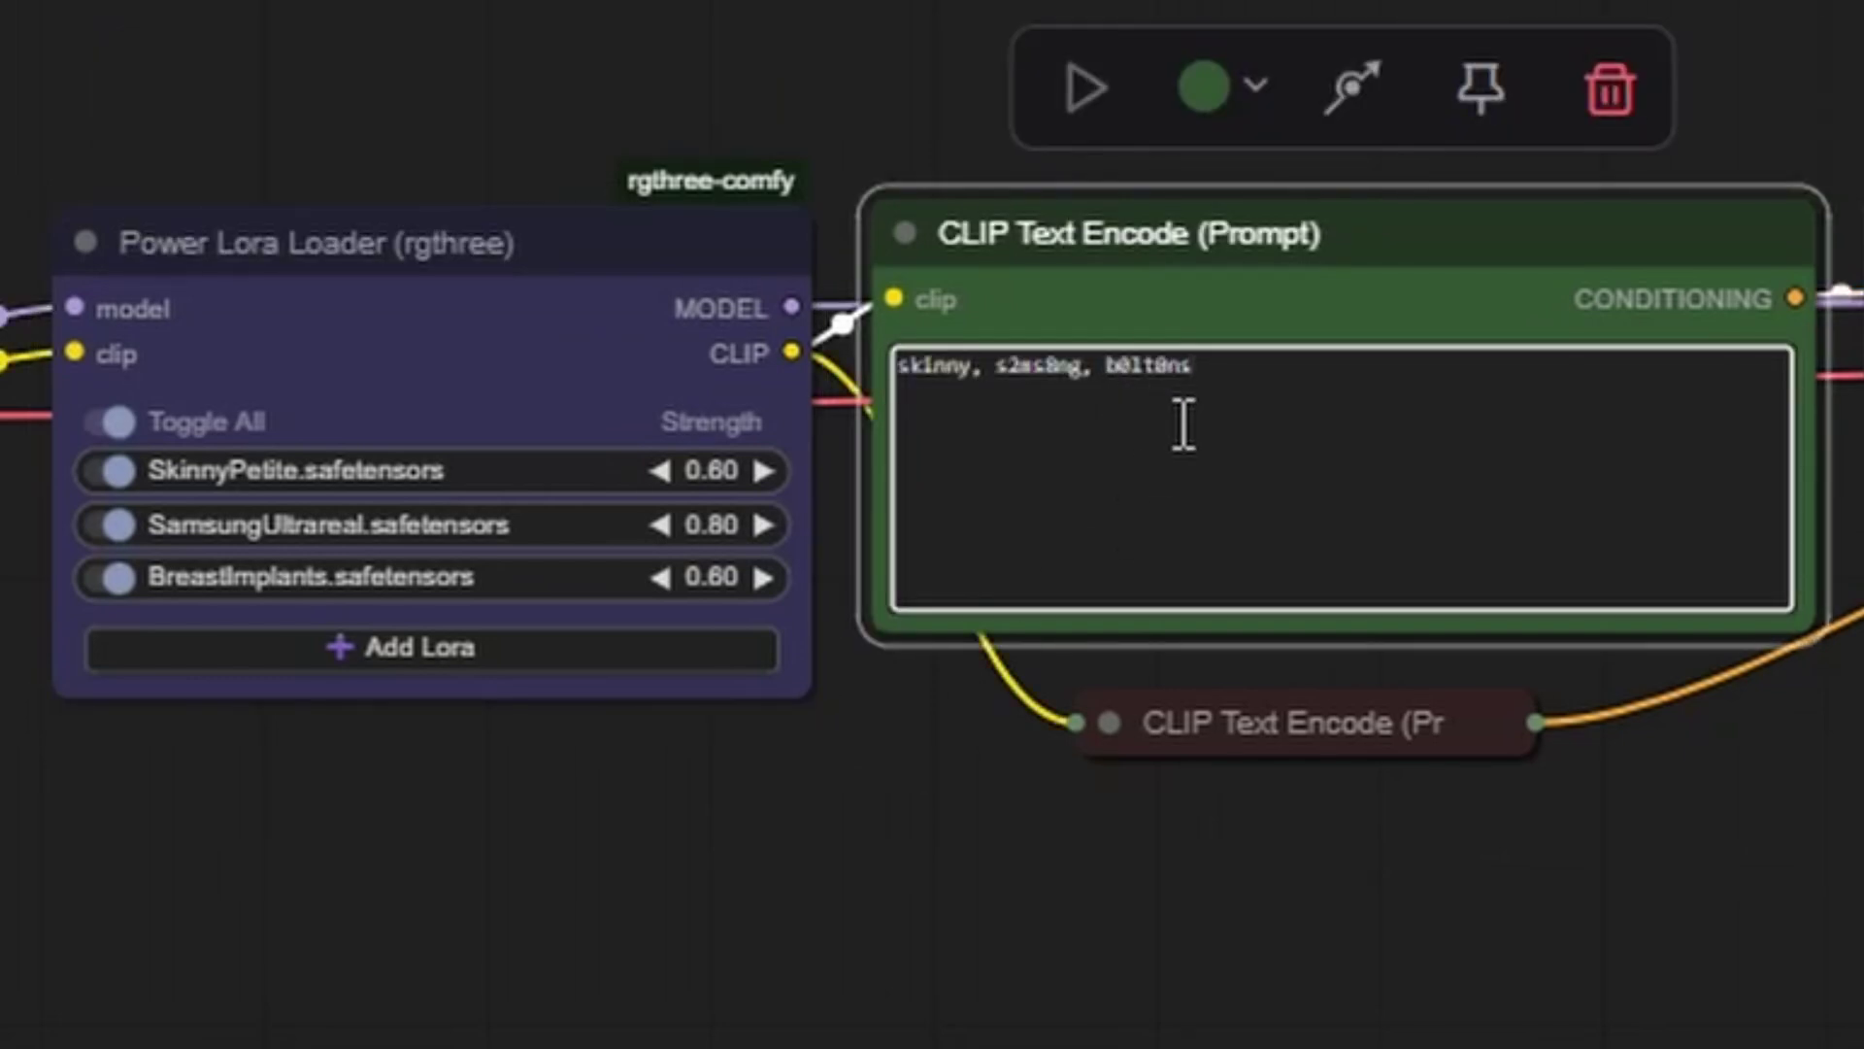
type(",")
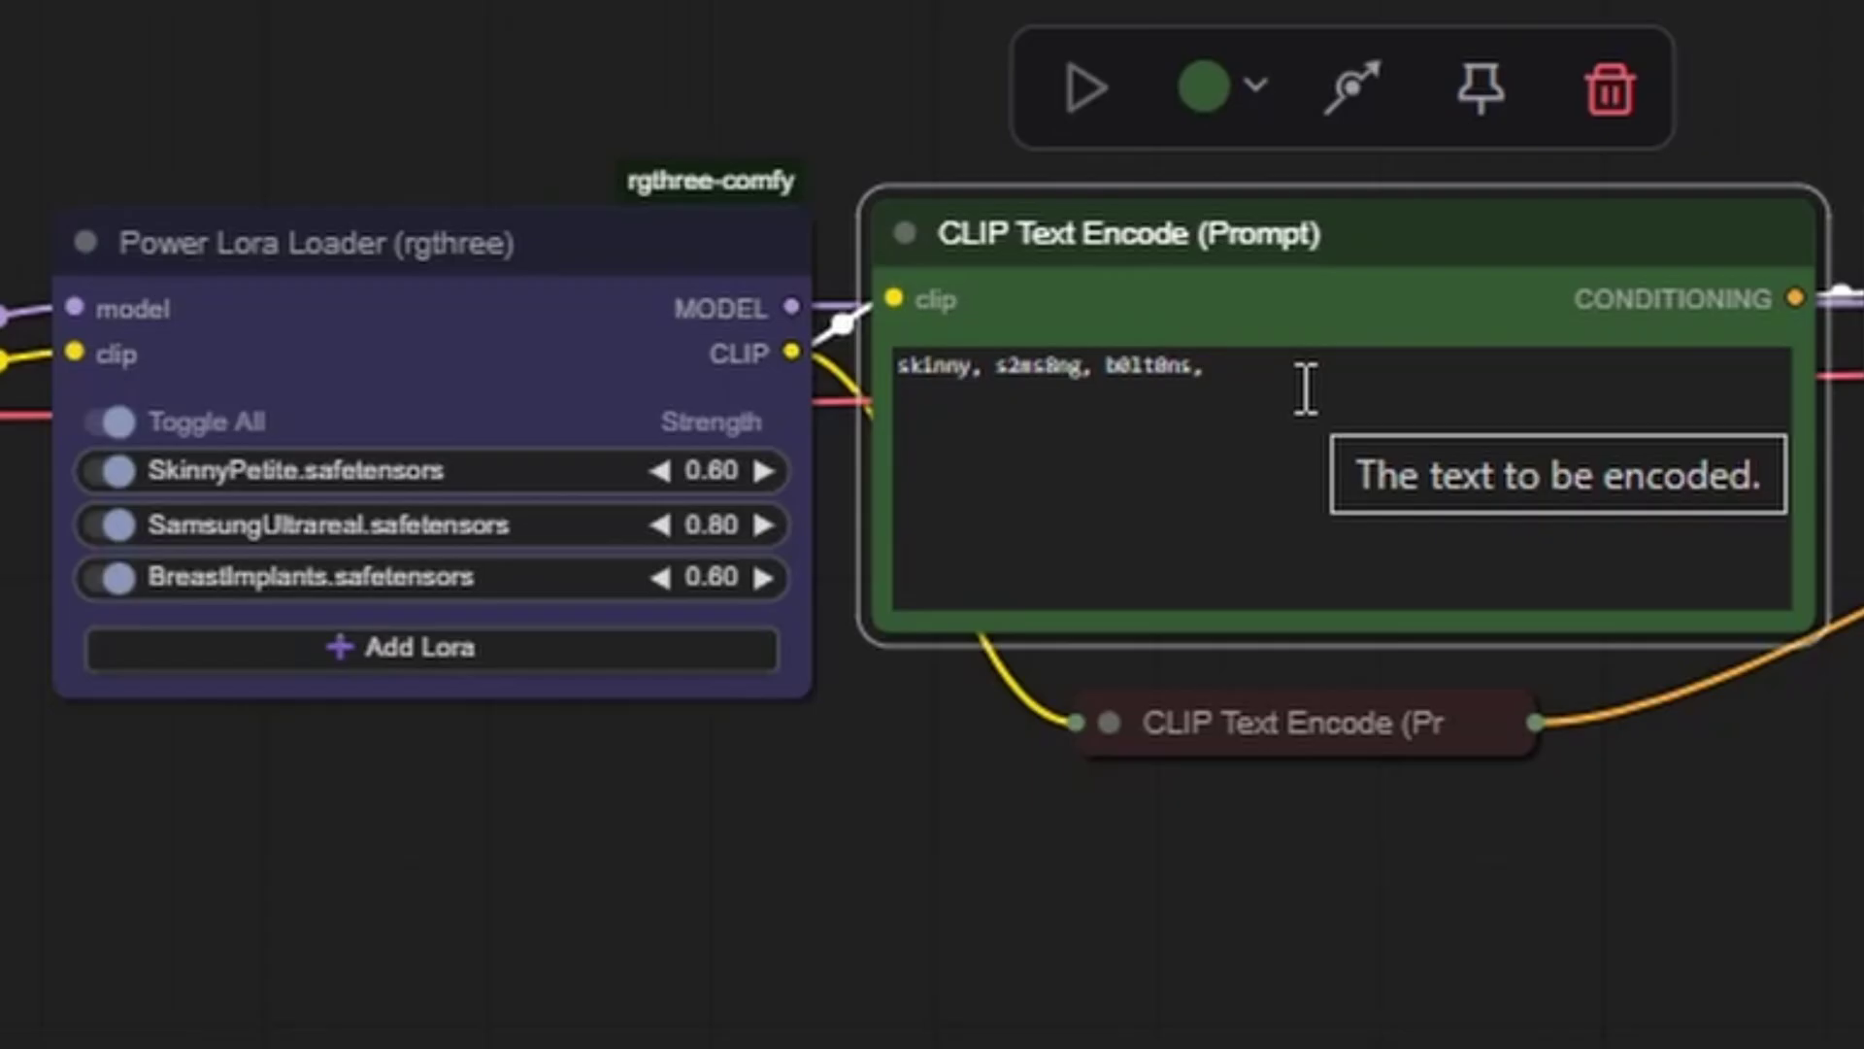
type("A cinematic highly realistic photo of a tall white woman with a slender, skinny hourglass figure. She has long, wavy, shiny black hair, subtle pink tattoos on her arms, and eyebrow piercings. Her blue eyes shine through dark emo-style eye makeup with long eyelashes. She wears a skintight, intricate gothic dress, black choker, and long fishnet gloves. Her porcelain-like albino skin glows softly, with freckles and glossy pink lips. The pink studio background is bathed in beautiful, soft light. Her mouth is half-open, revealing a stunned and shocked expression.")
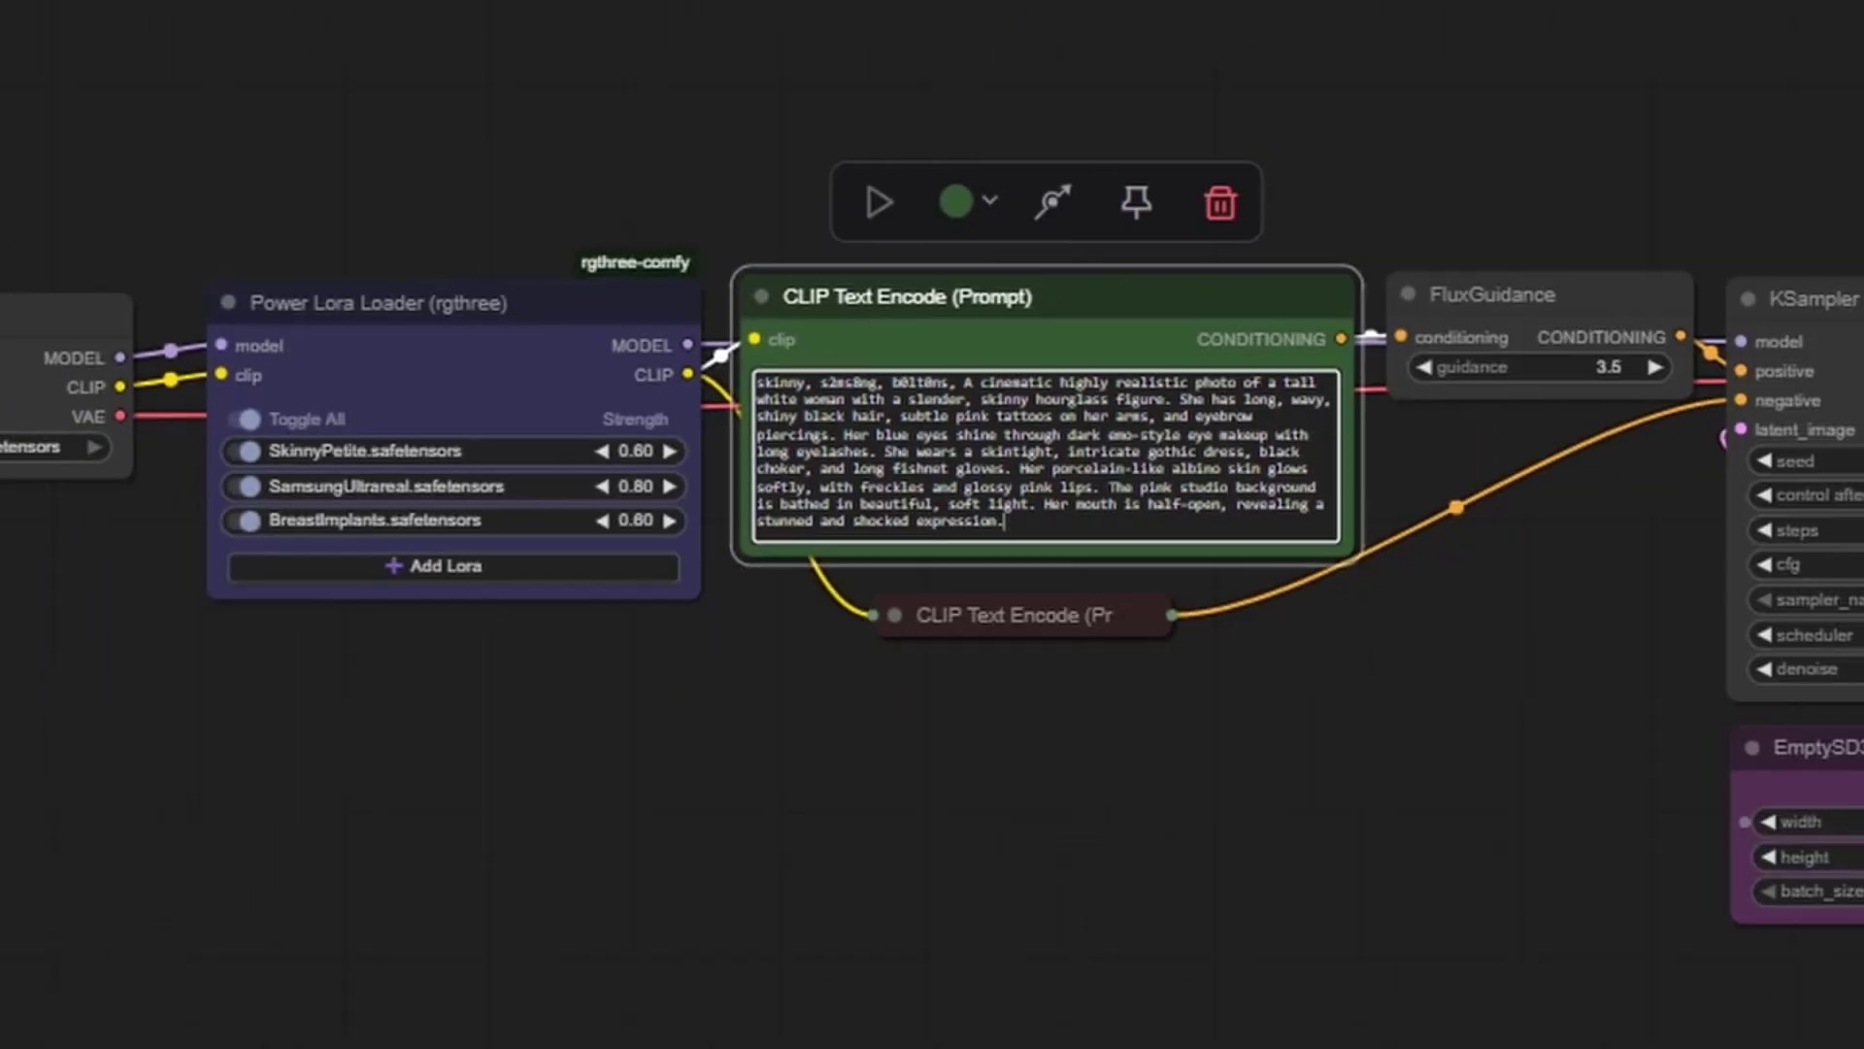
- Set the latent size to 720×1280 and the KSampler to 30 steps
left_click(1230, 603)
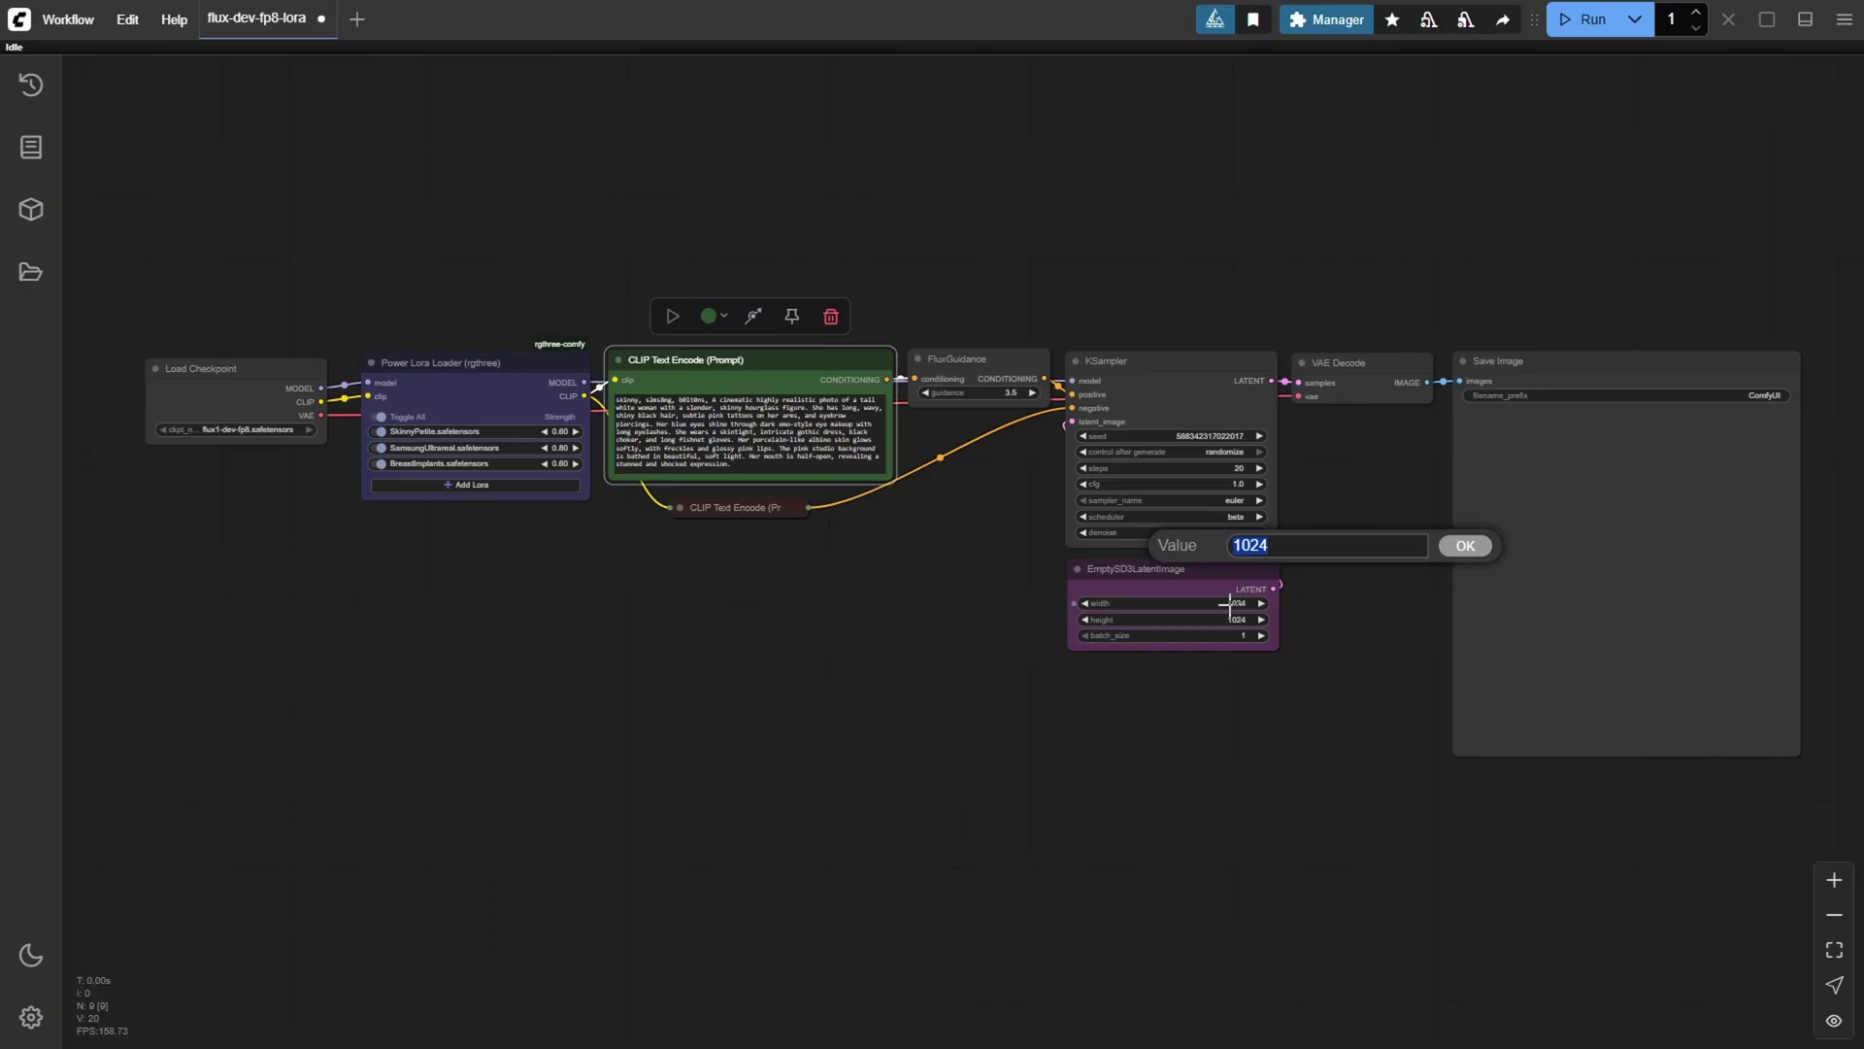
type("720")
key("Return")
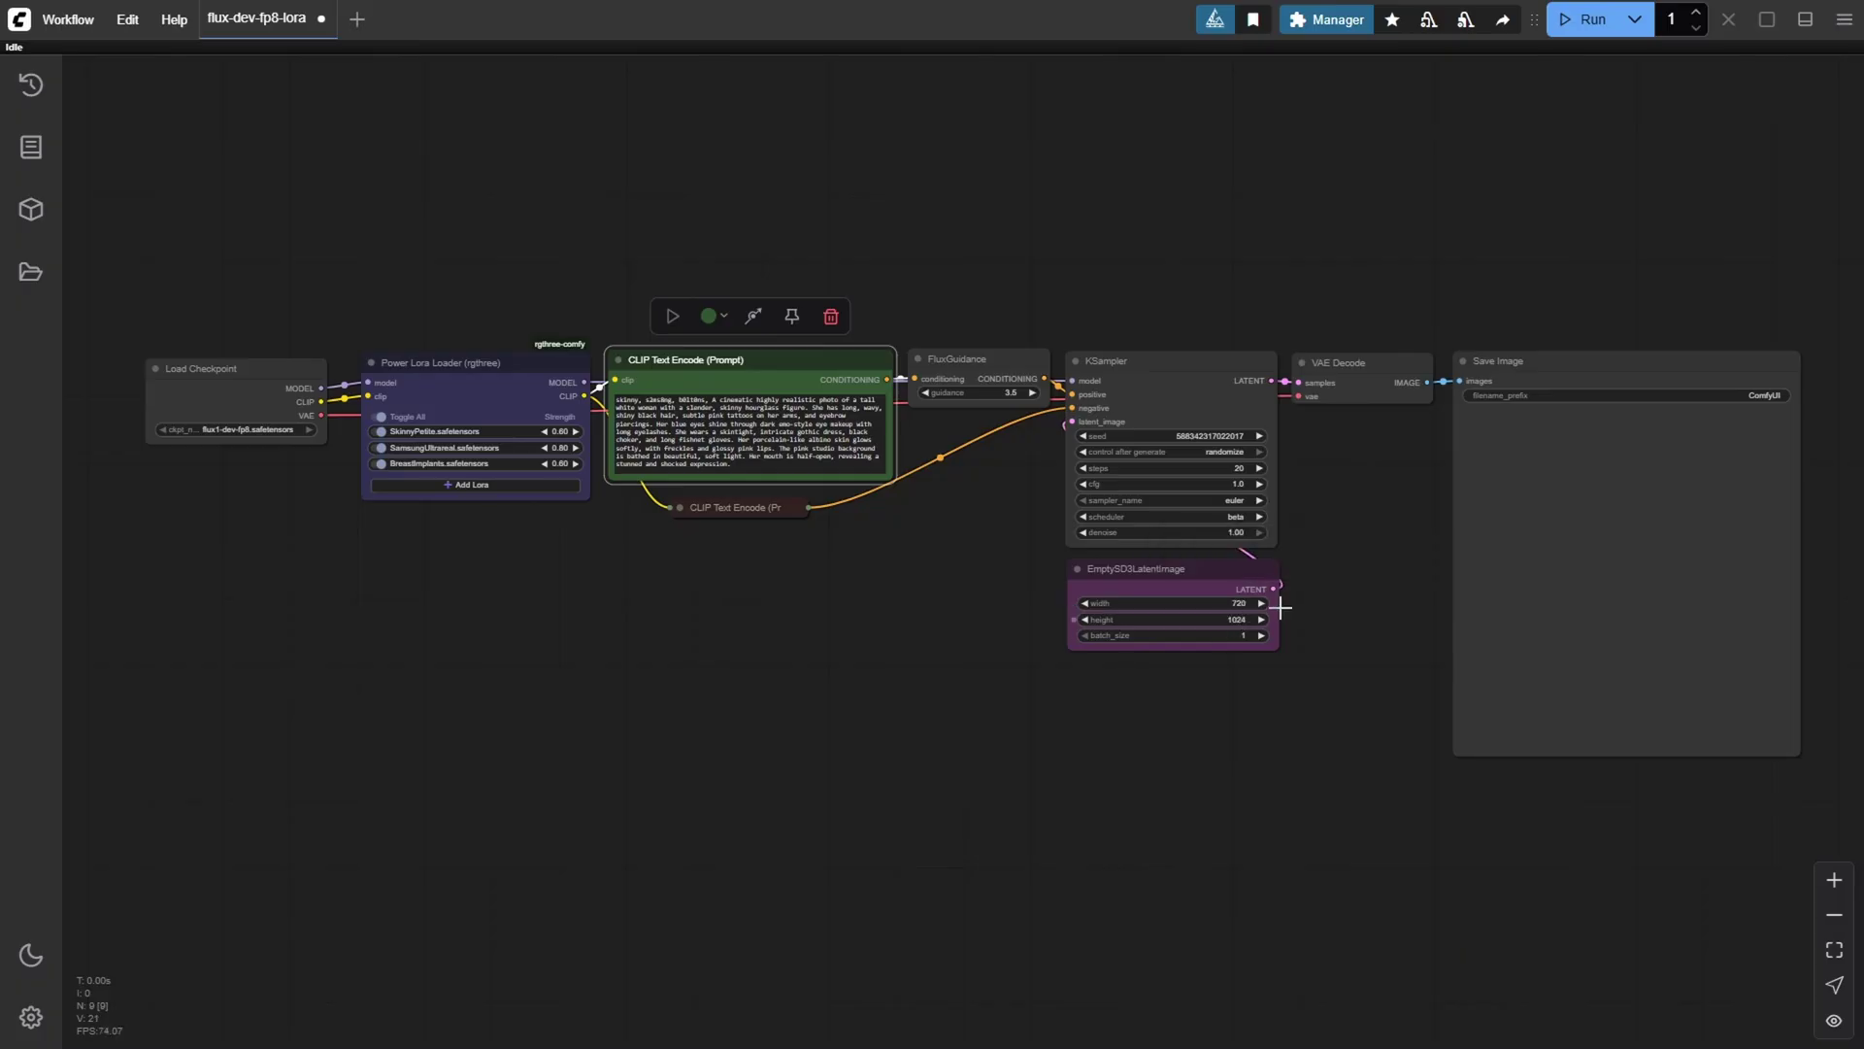
left_click(1242, 468)
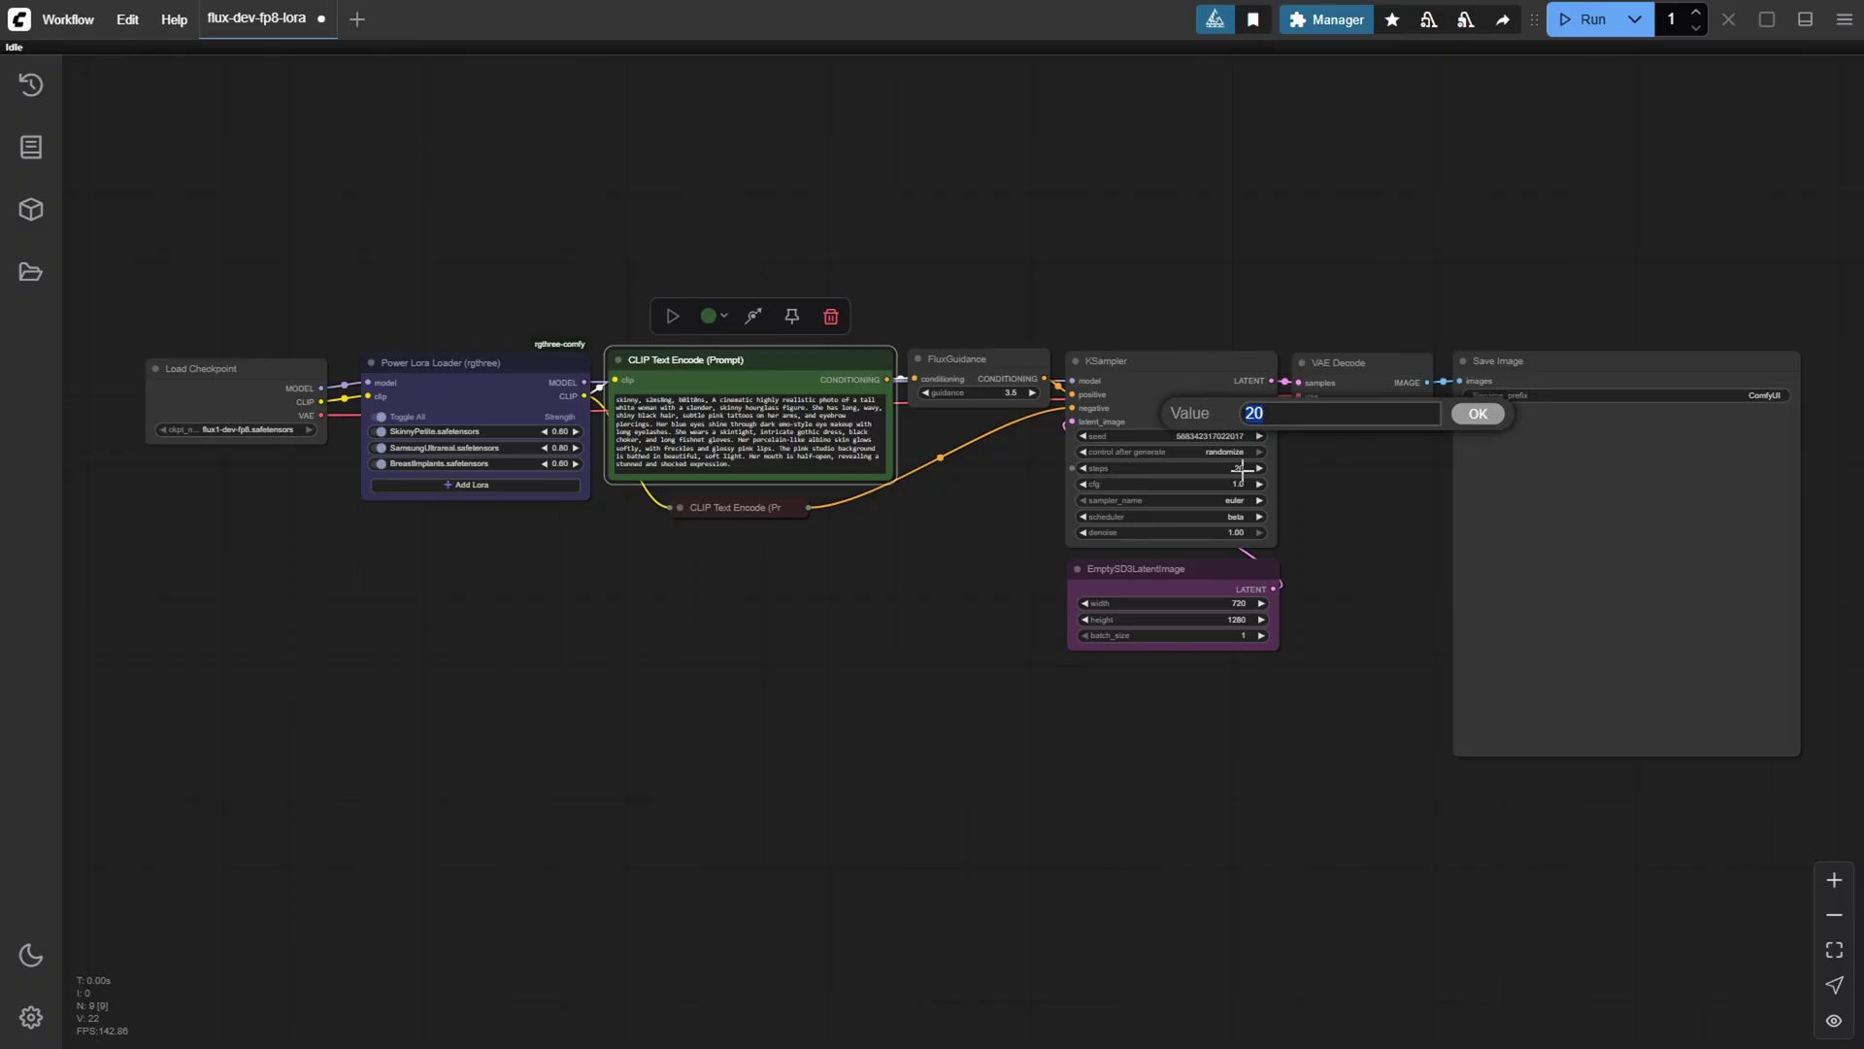
key("Return")
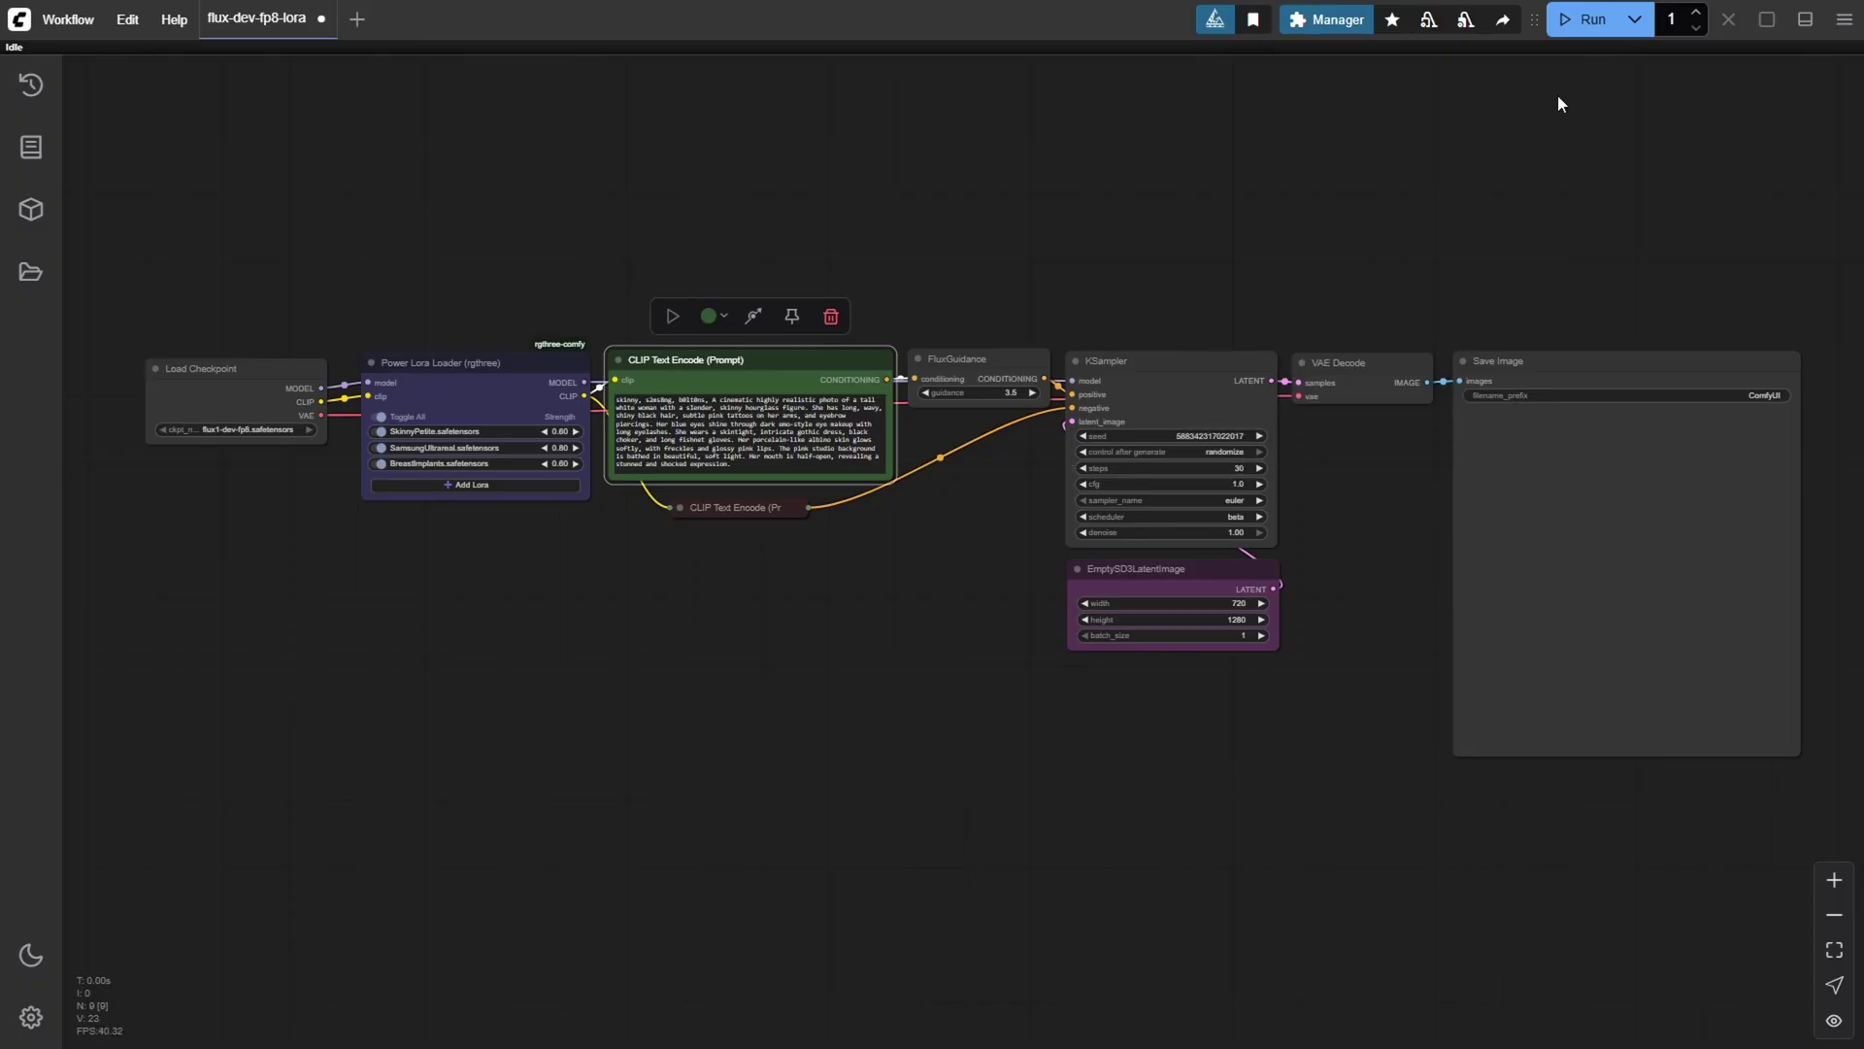
- Generate the 720×1280 gothic portraits and browse through each one at full size
left_click(1588, 20)
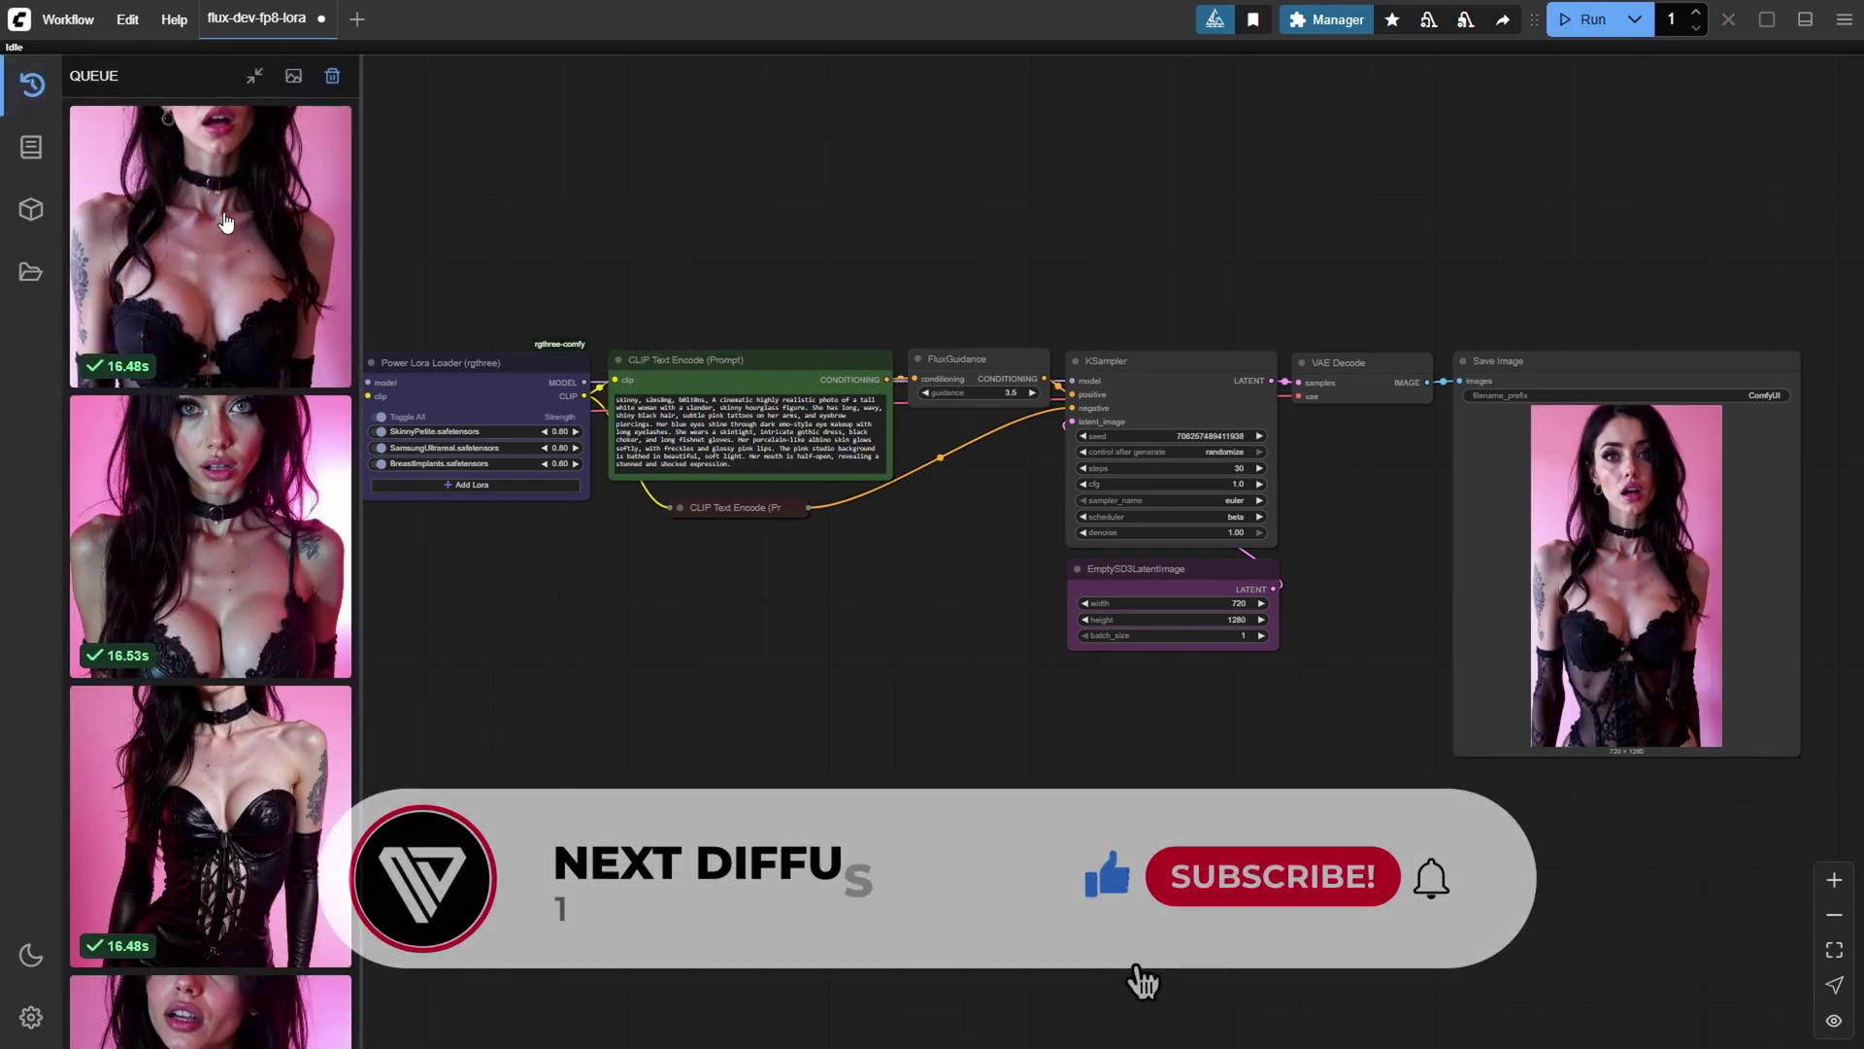
left_click(225, 221)
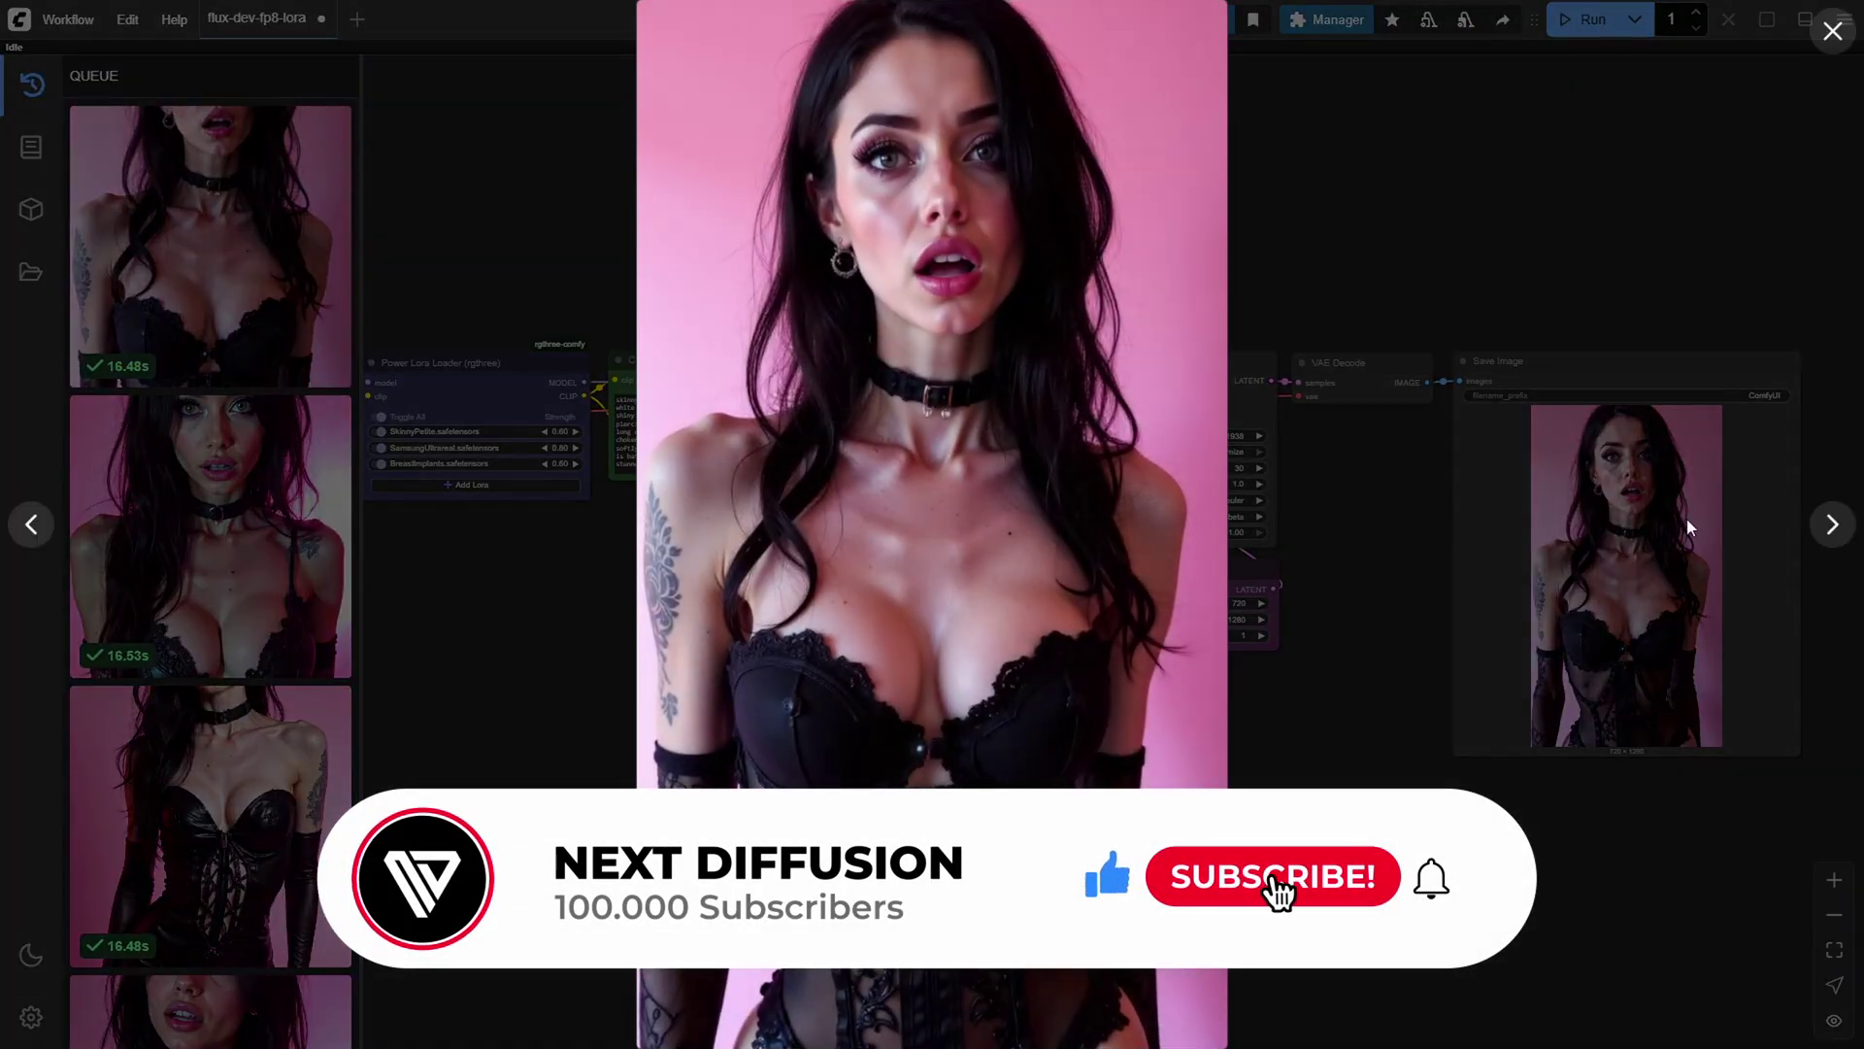
left_click(1832, 525)
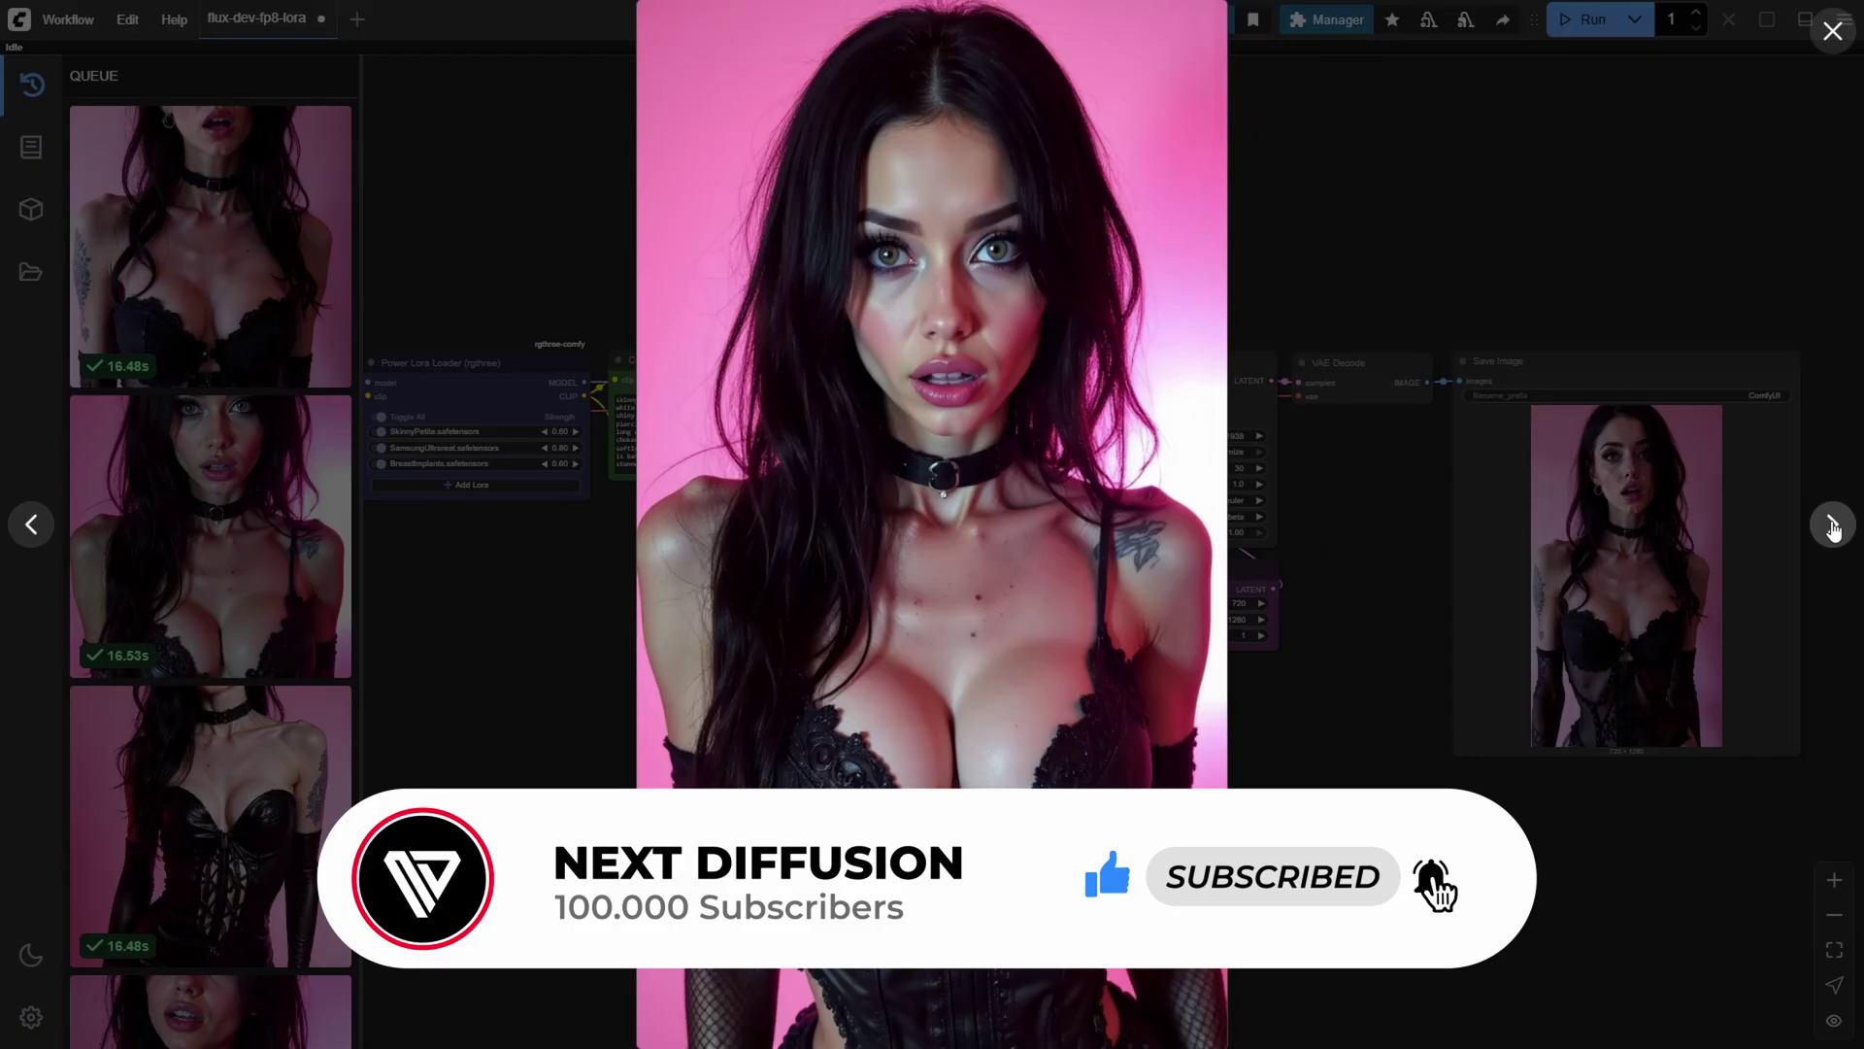
left_click(1831, 525)
left_click(1831, 524)
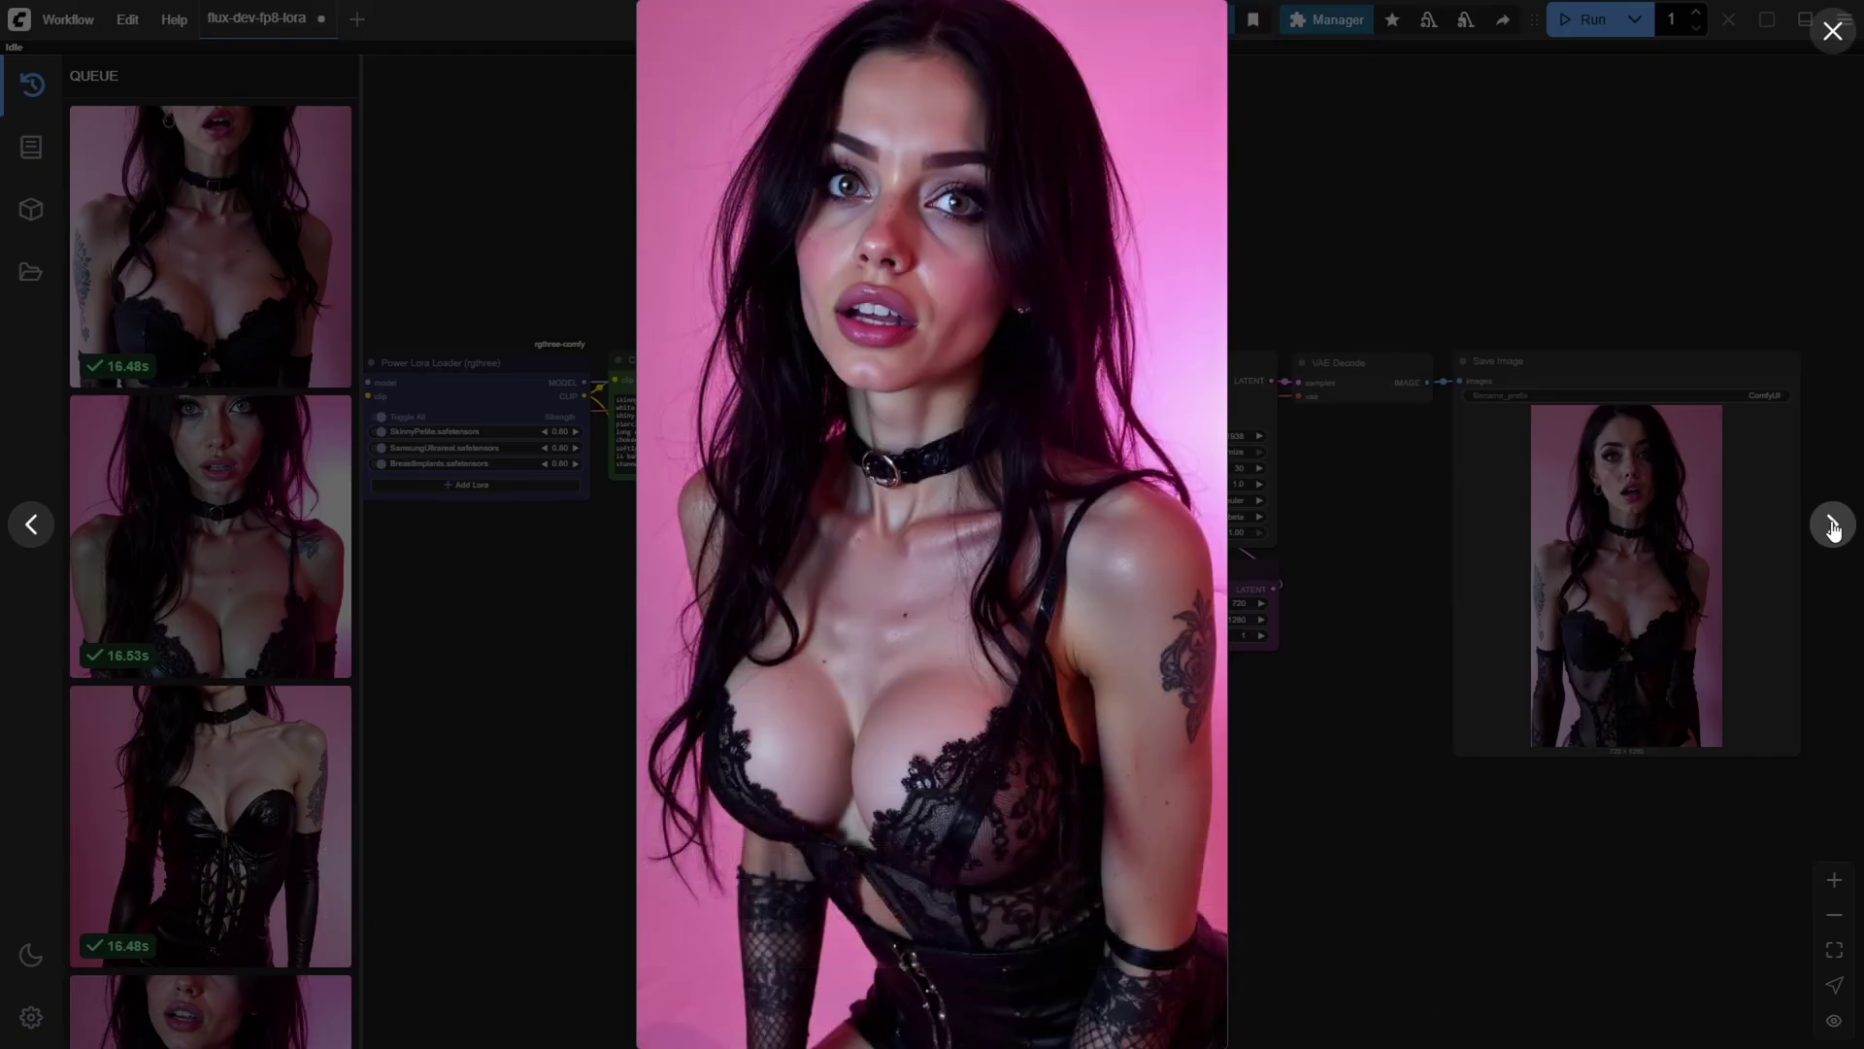
left_click(1831, 524)
left_click(1831, 524)
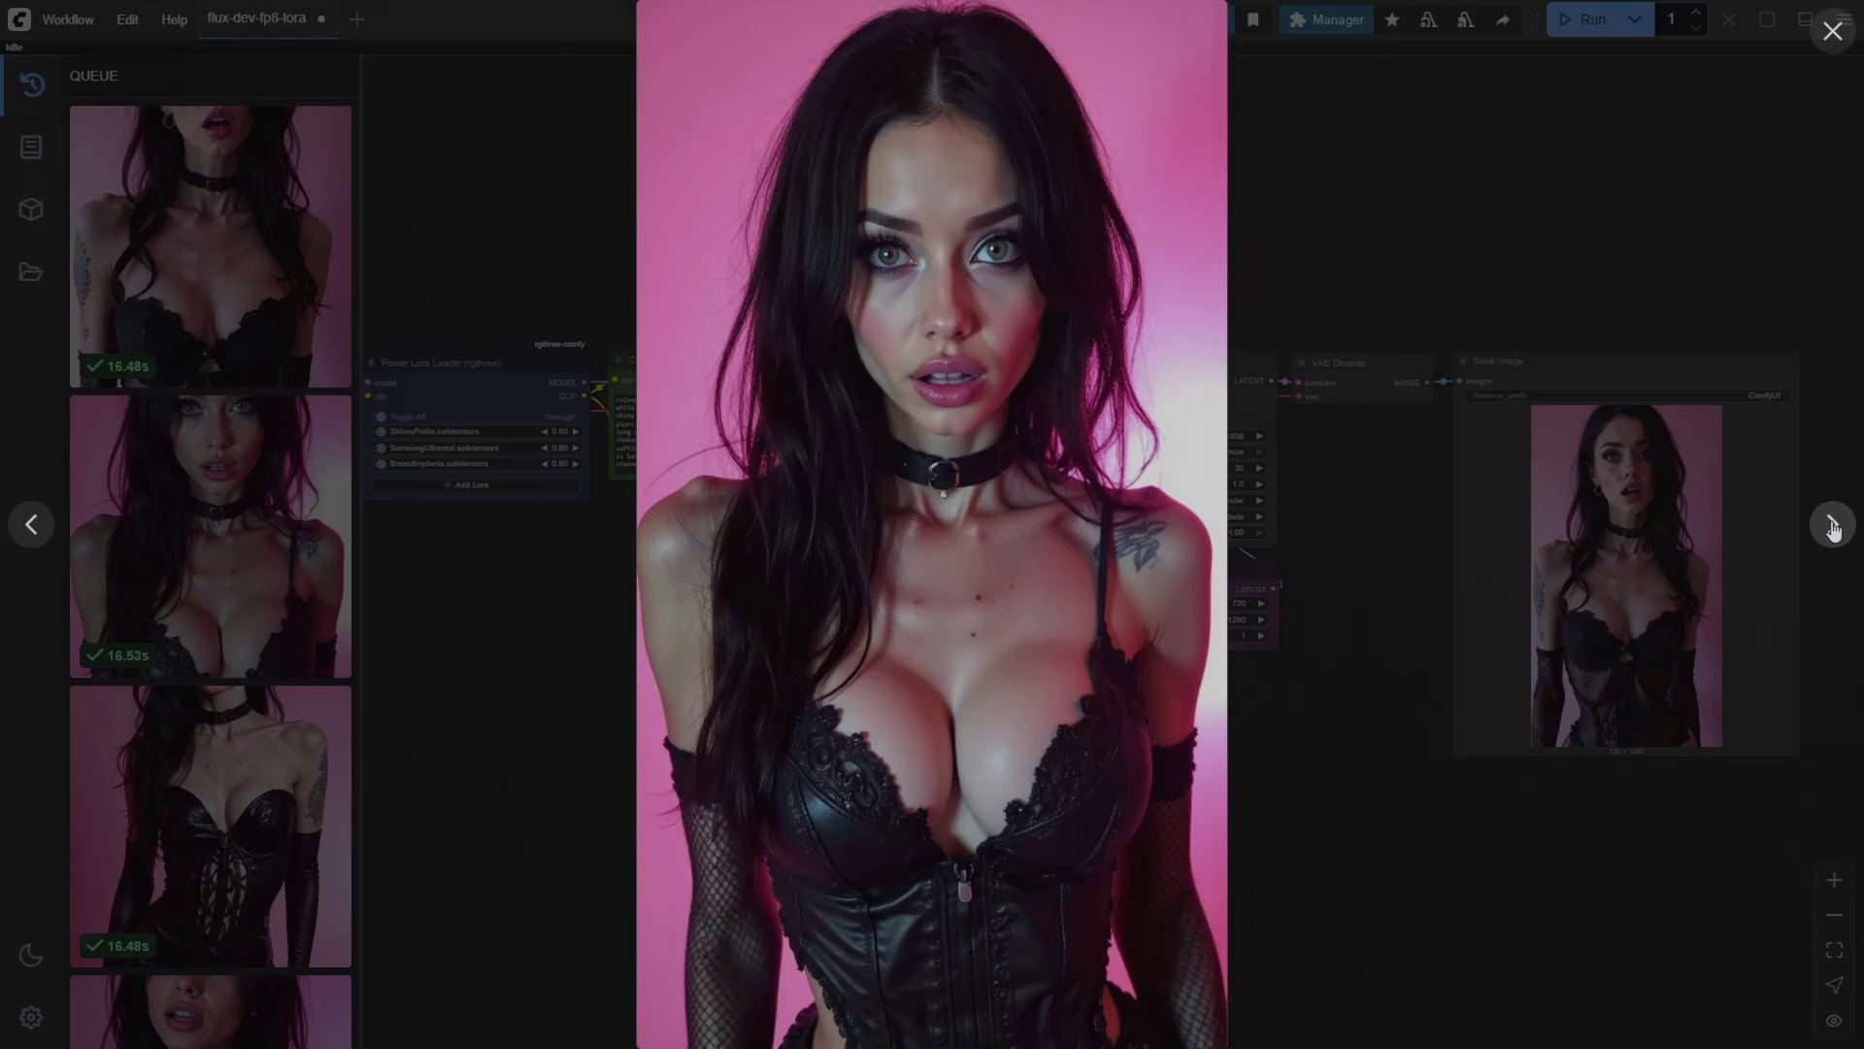